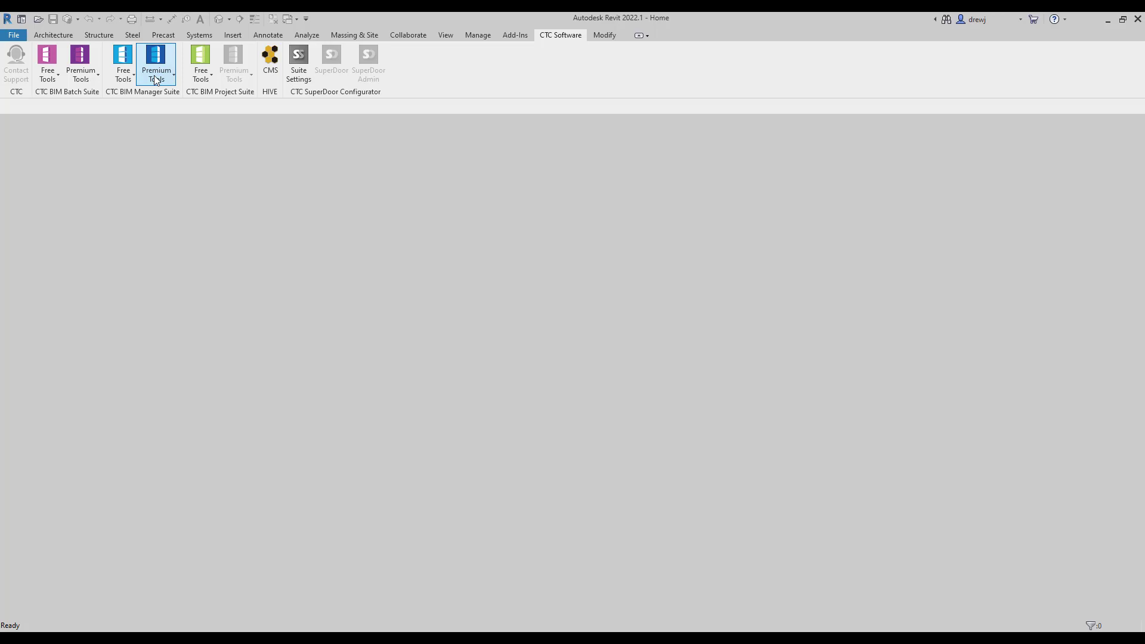
Browse the manager and project suites' Free and Premium Tools lists, then close them.
click(122, 80)
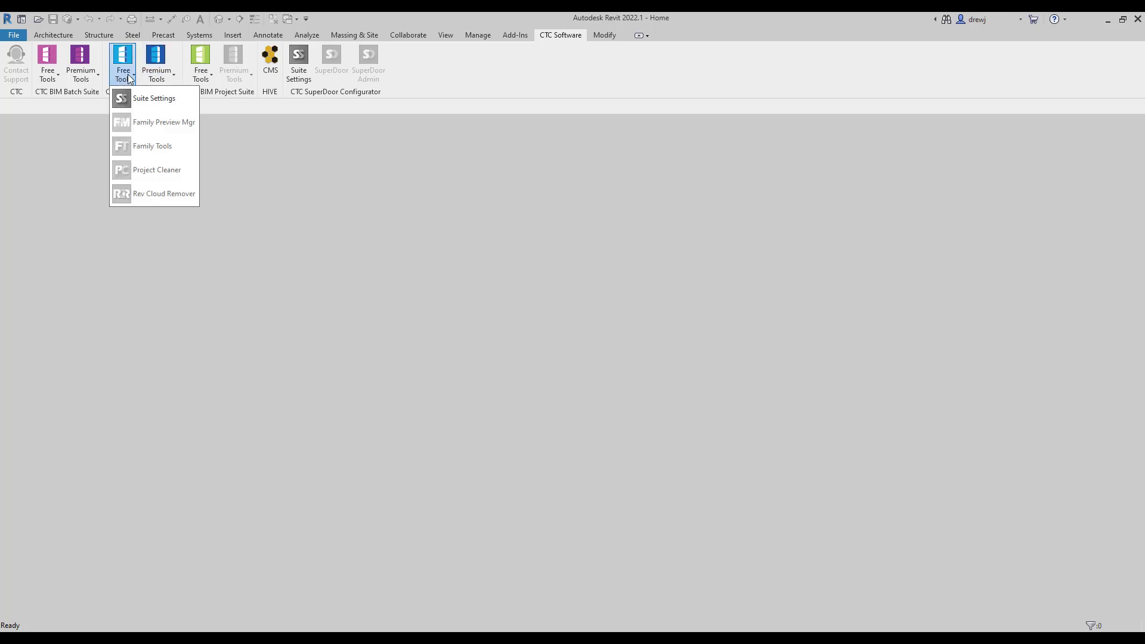
click(157, 76)
click(158, 77)
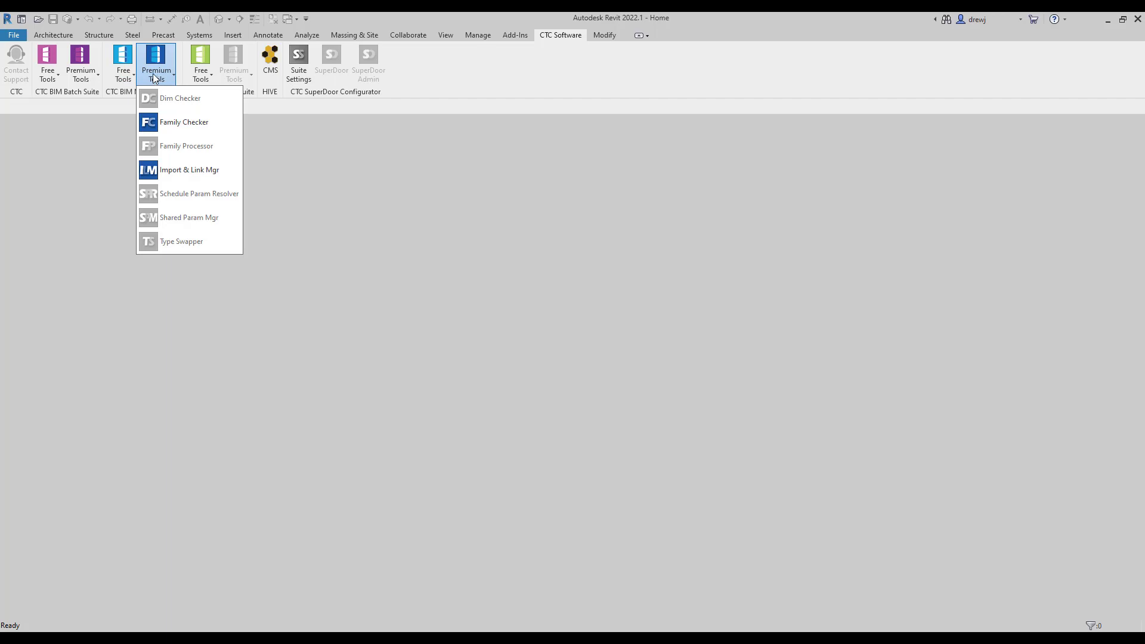
click(126, 73)
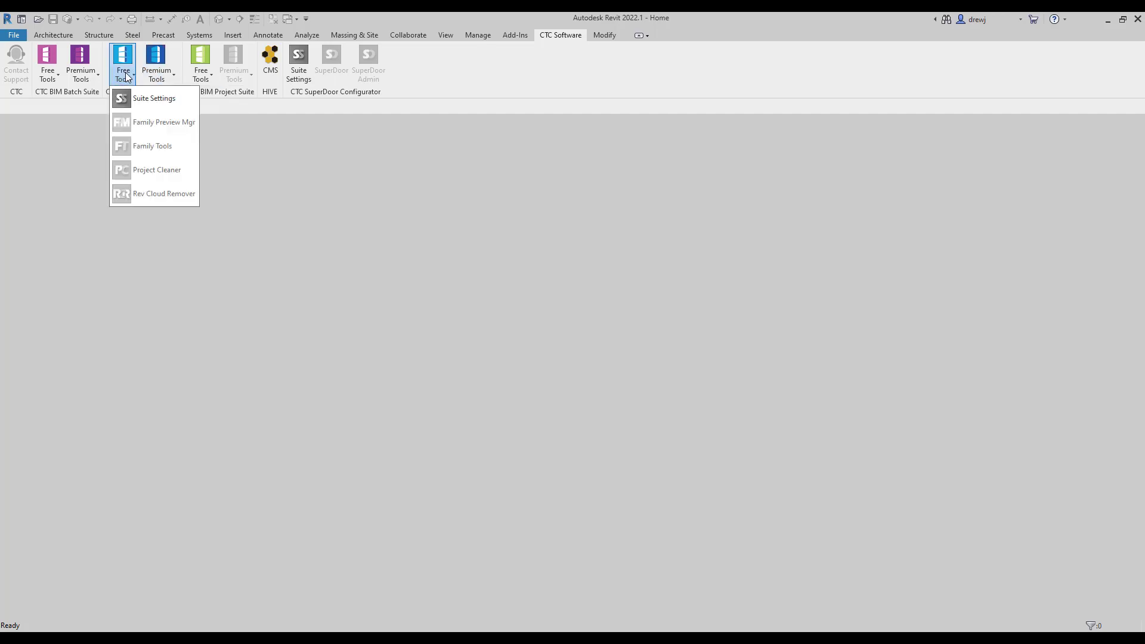
click(406, 70)
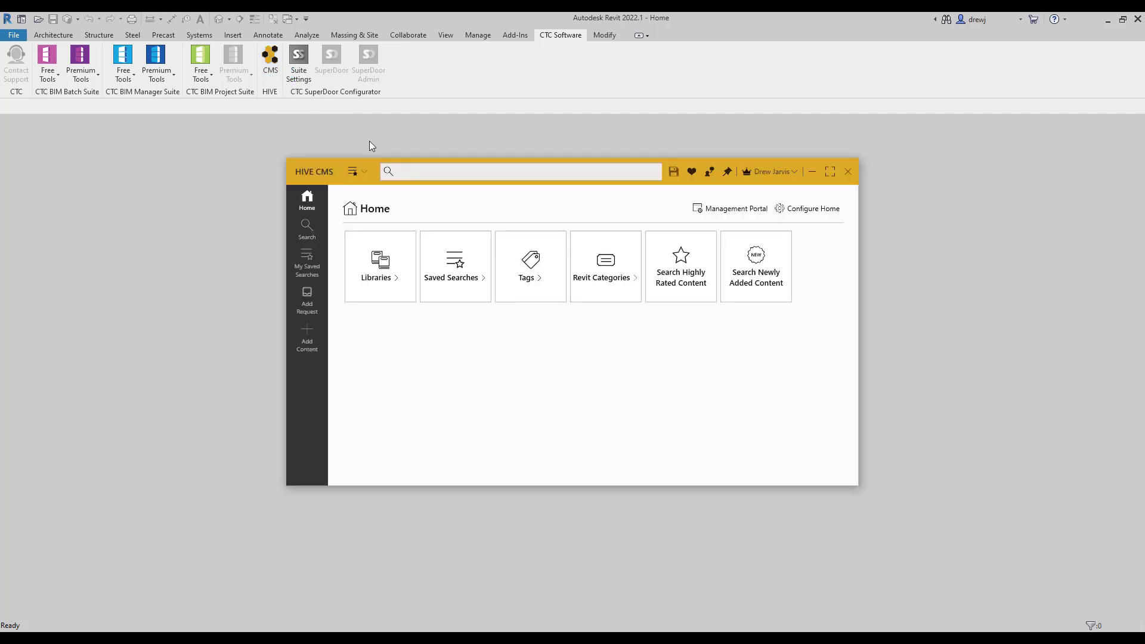
Search HIVE CMS for *R22 and open SC_Starter Project_R22.rvt from the results.
click(425, 171)
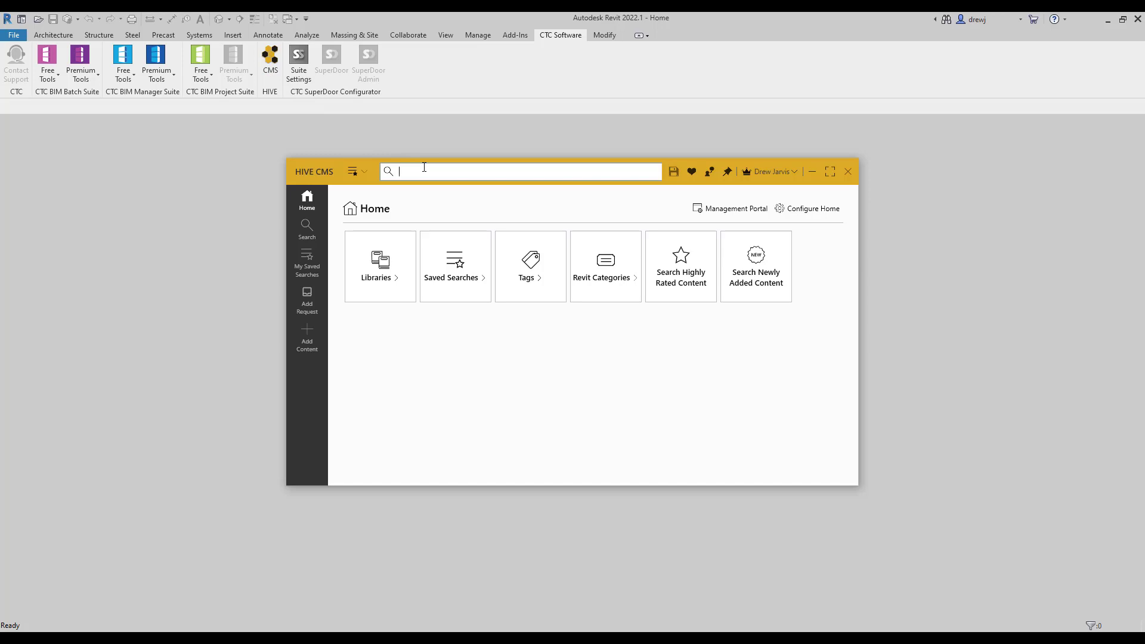
text(*R22*)
key(Return)
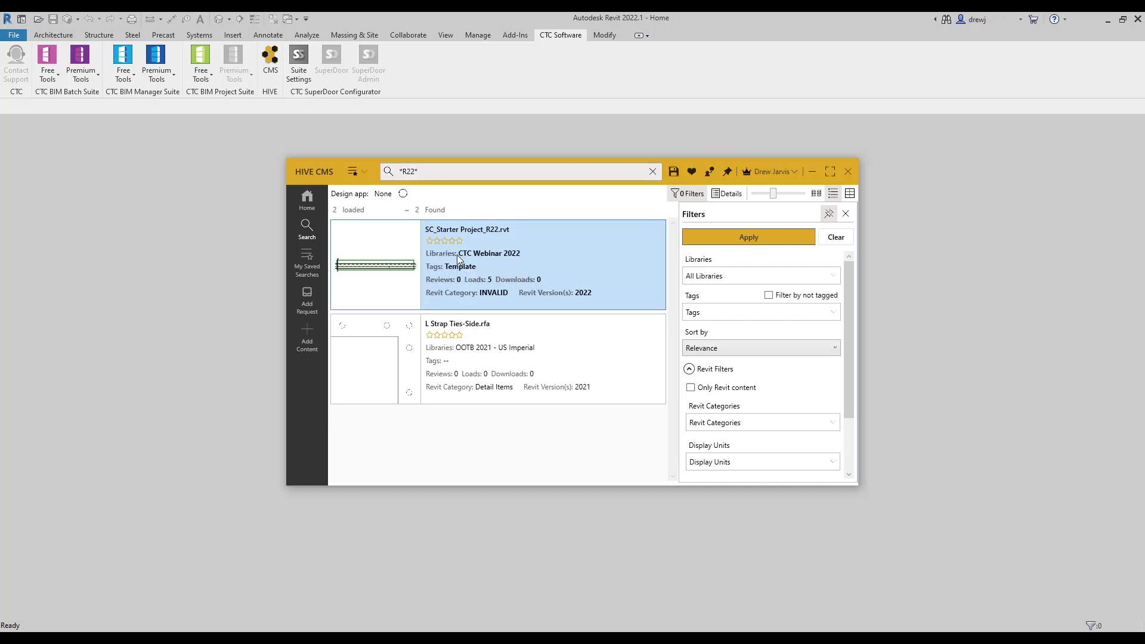
right_click(457, 256)
click(487, 277)
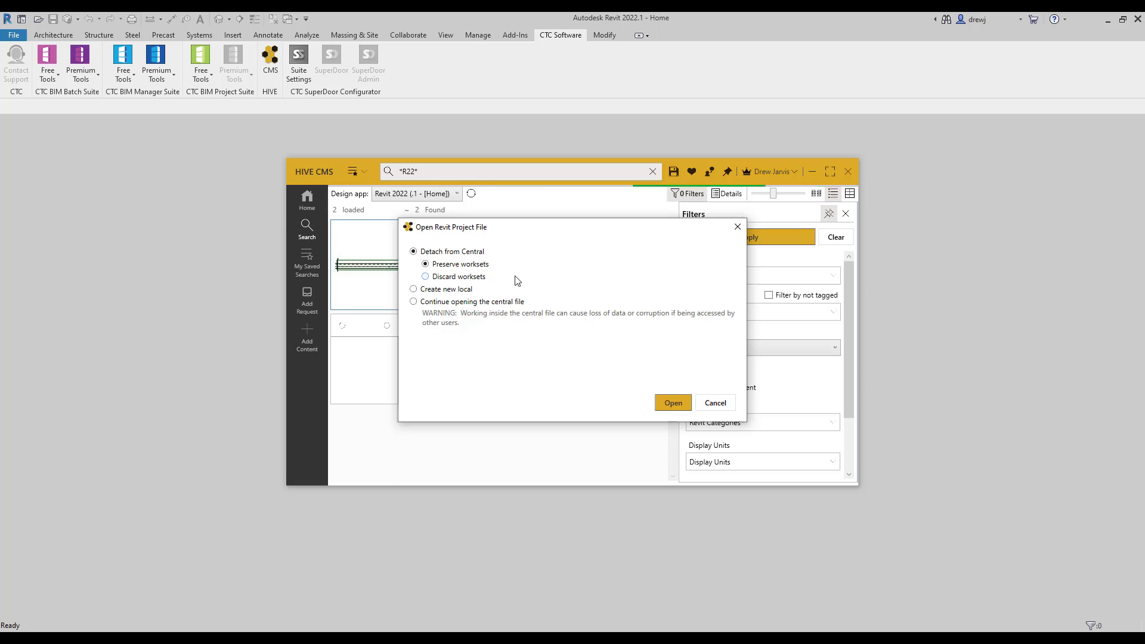
Open the project detached with worksets preserved, ignoring the missing links.
click(673, 403)
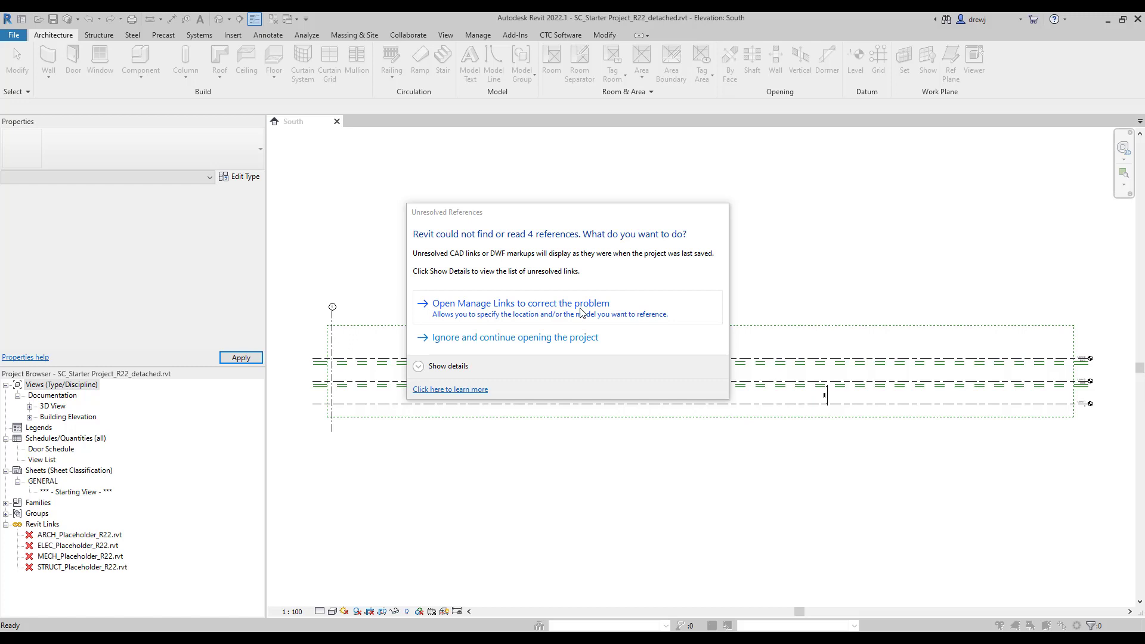
click(571, 339)
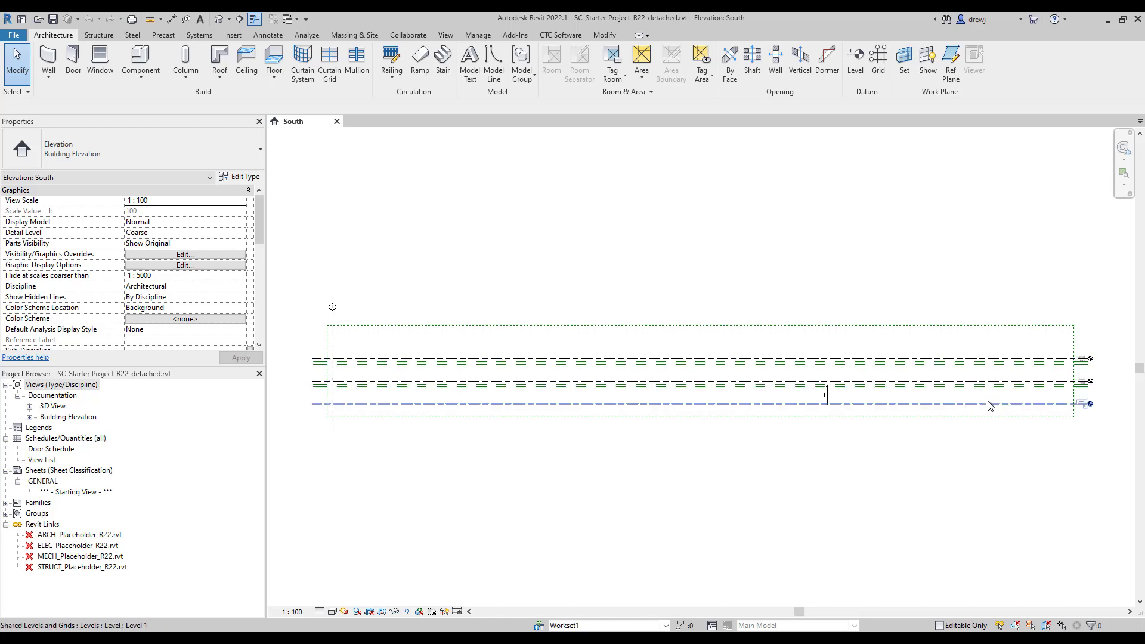
Inspect the Level 1 3000 reference plane in the South elevation, then show the CTC Software tools.
scroll(1037, 367, up, 5)
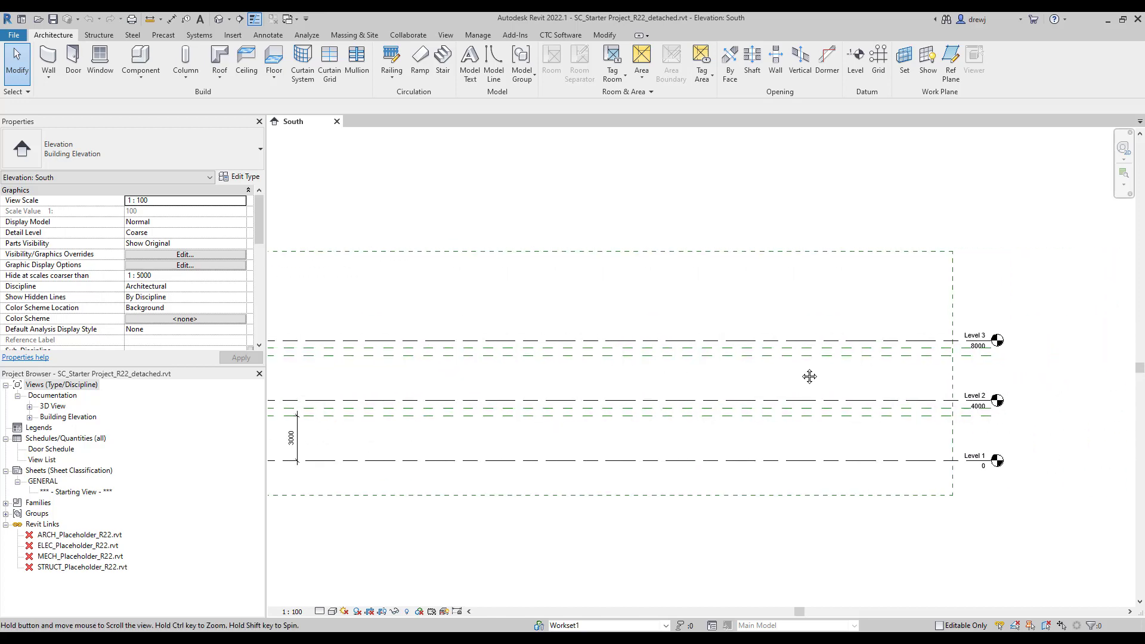
scroll(859, 442, up, 3)
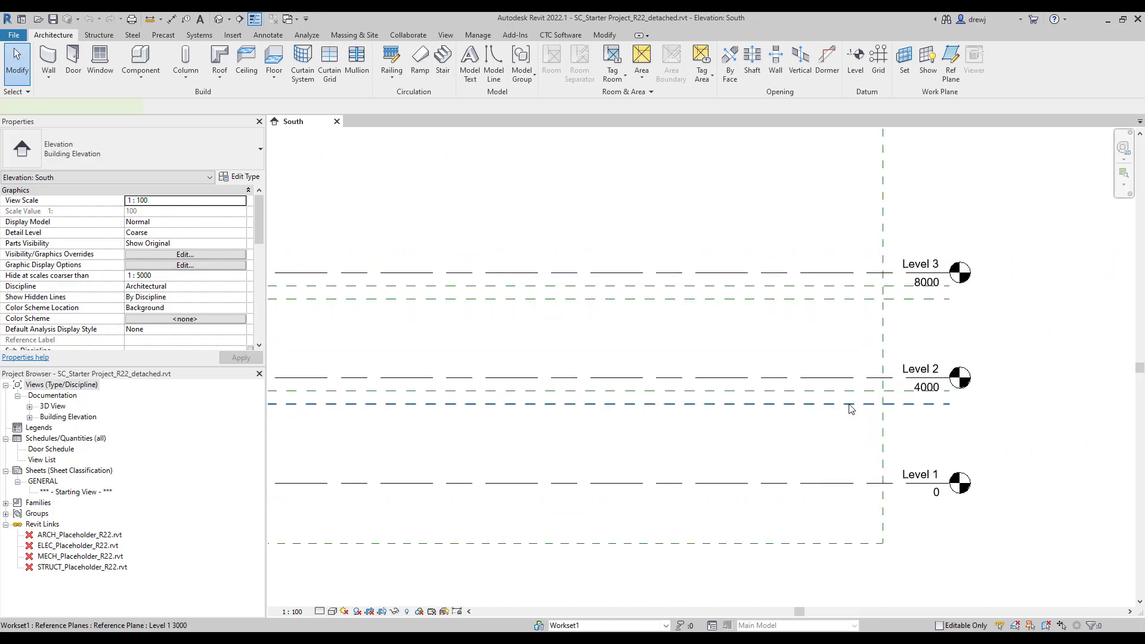
click(846, 423)
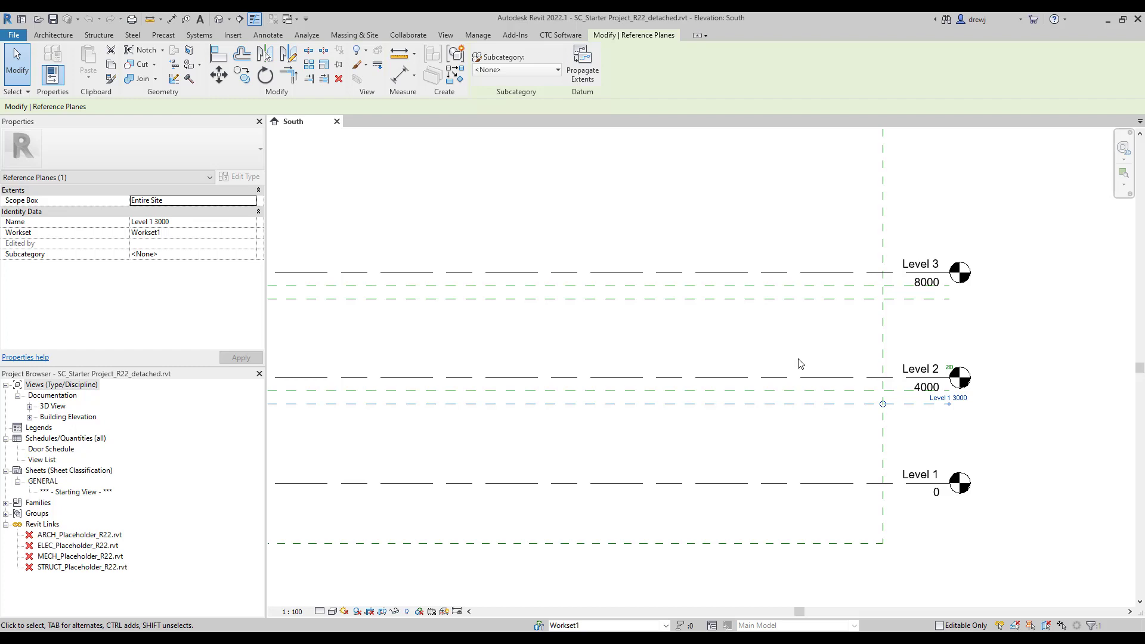
key(Escape)
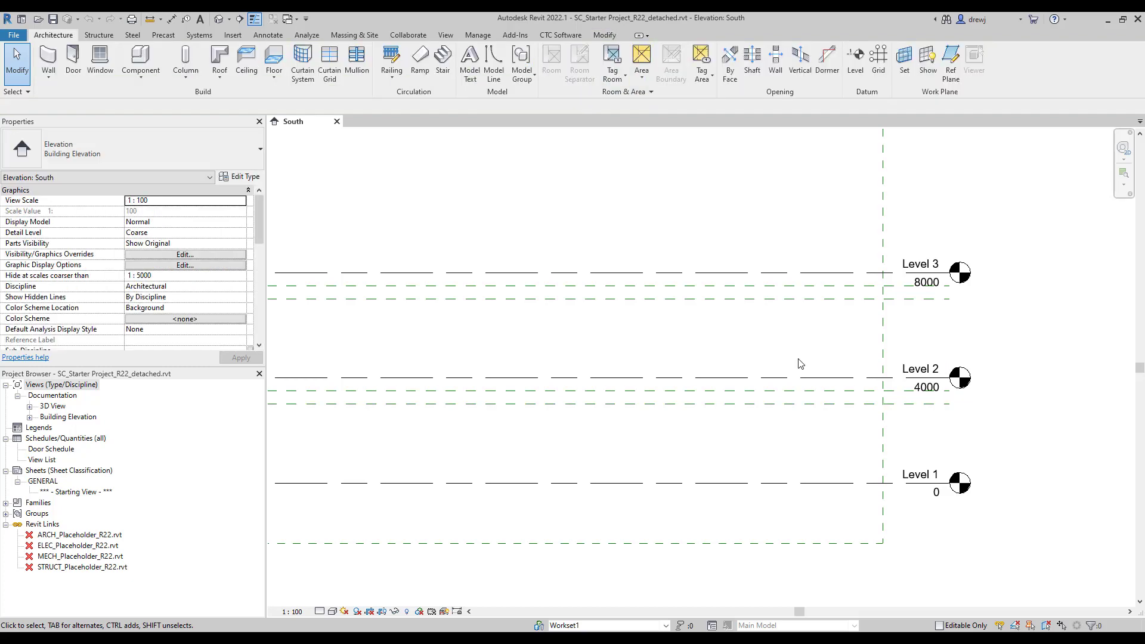
scroll(799, 363, down, 3)
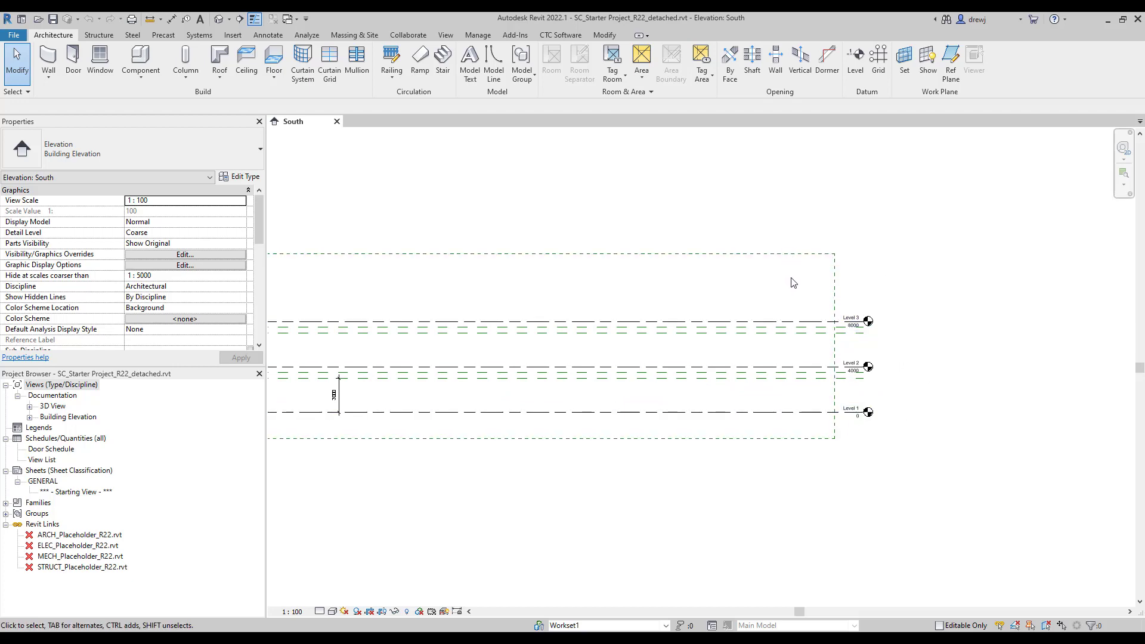
click(560, 35)
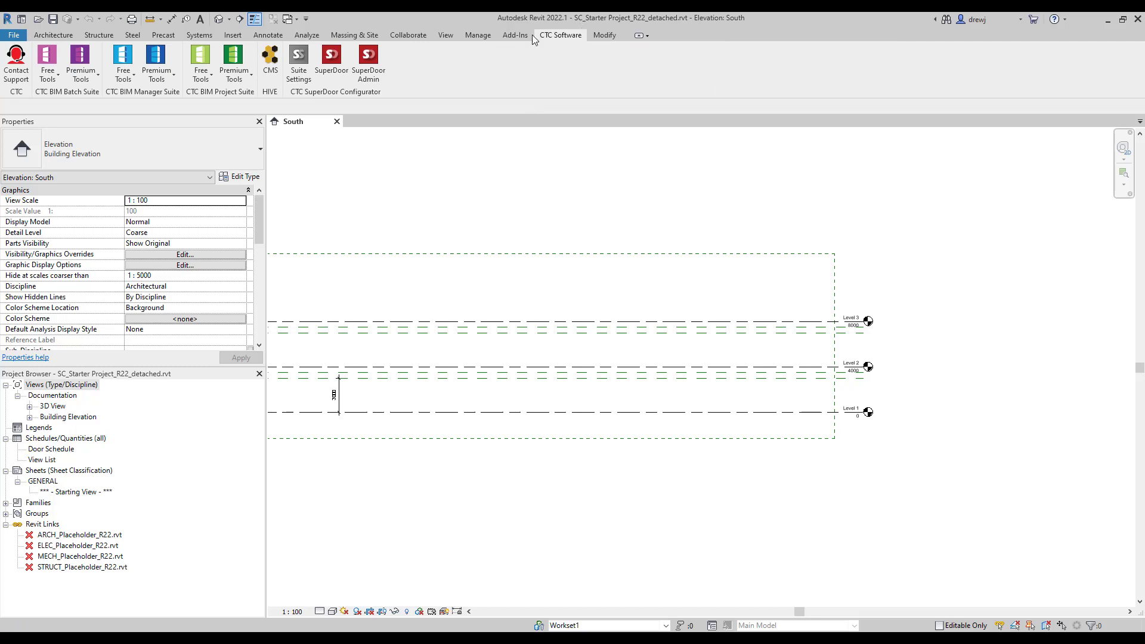
Launch View Creator from the CTC project suite's Premium Tools.
click(237, 80)
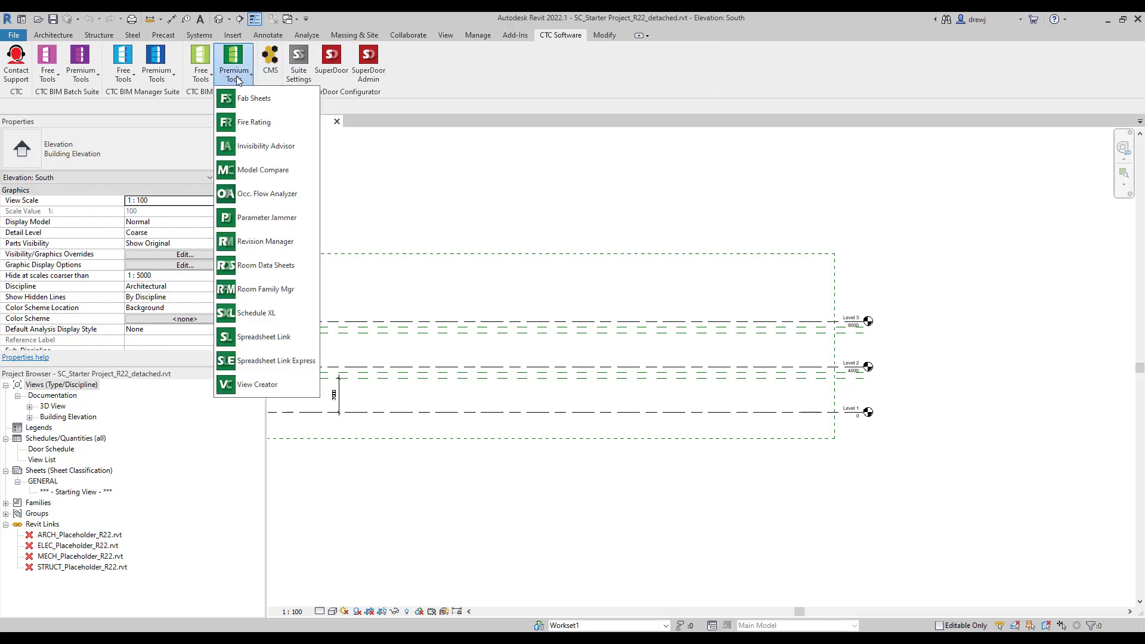
click(276, 384)
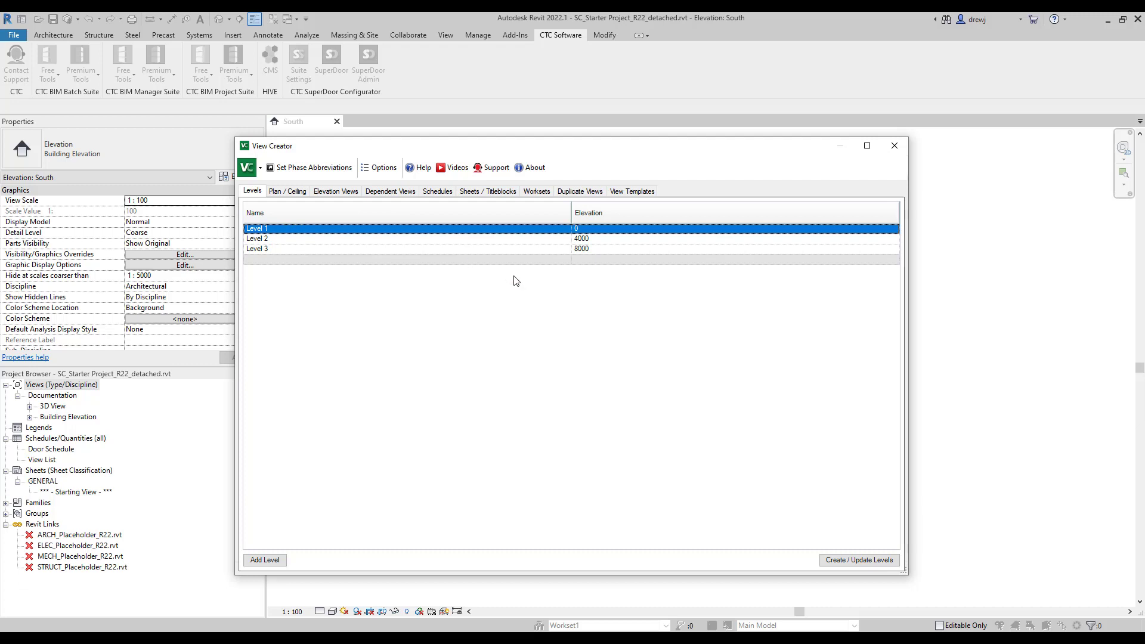
Add Level 4 with an elevation of 12000.
click(266, 560)
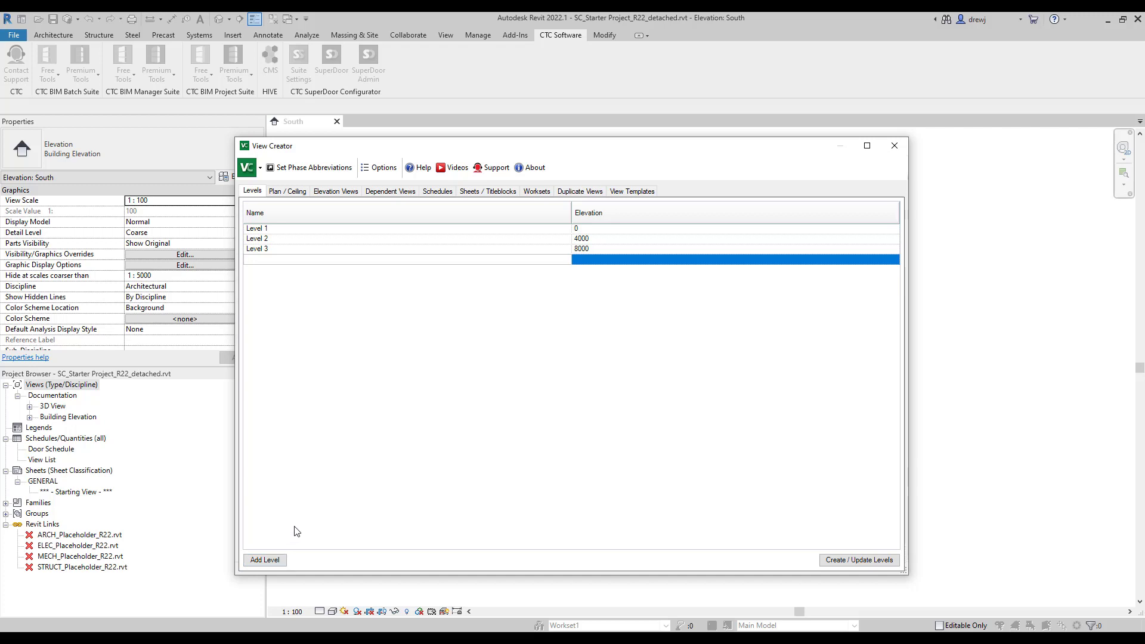
text(Level 4)
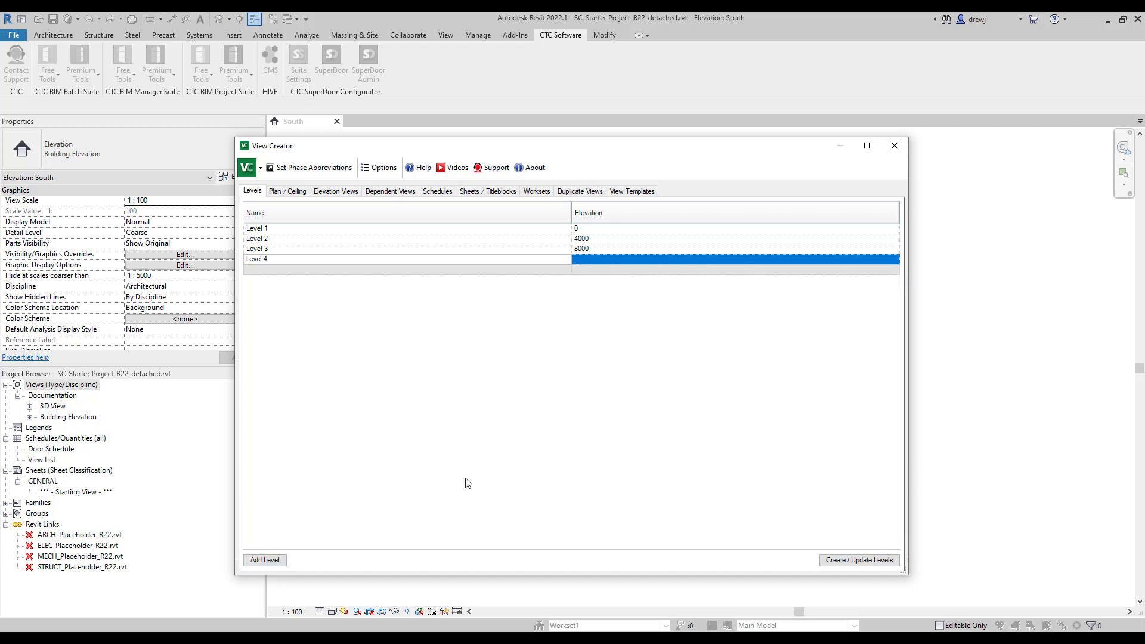
click(586, 260)
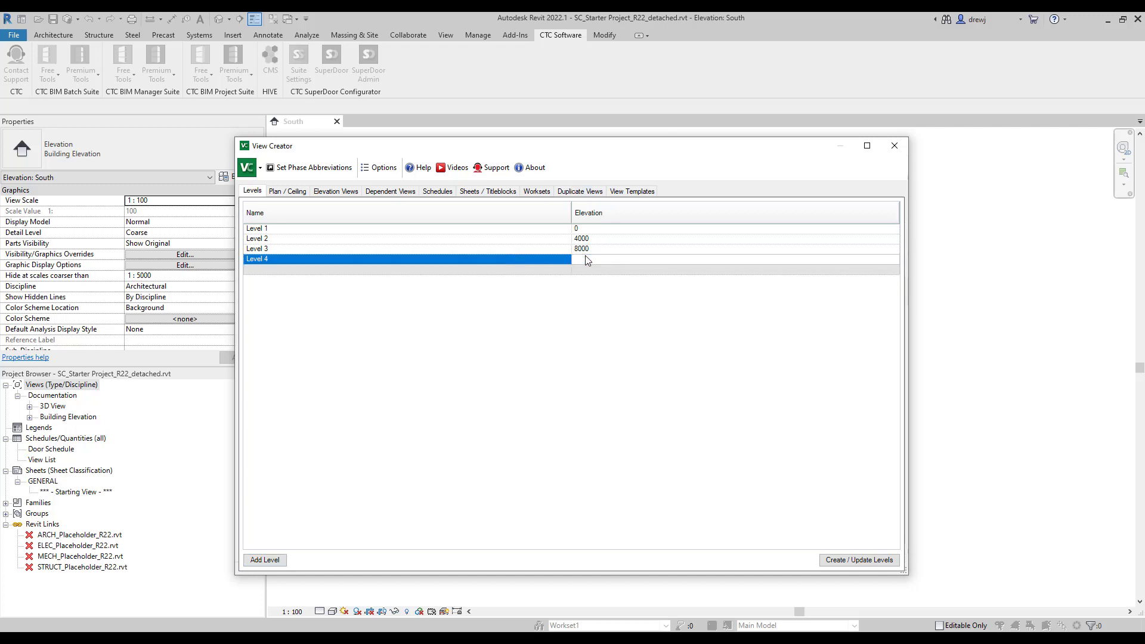
text(12000)
Add level rows named Level 5, Level 6, Level 7, Level 8, Level 9 and Roof.
click(266, 560)
text(Level 5)
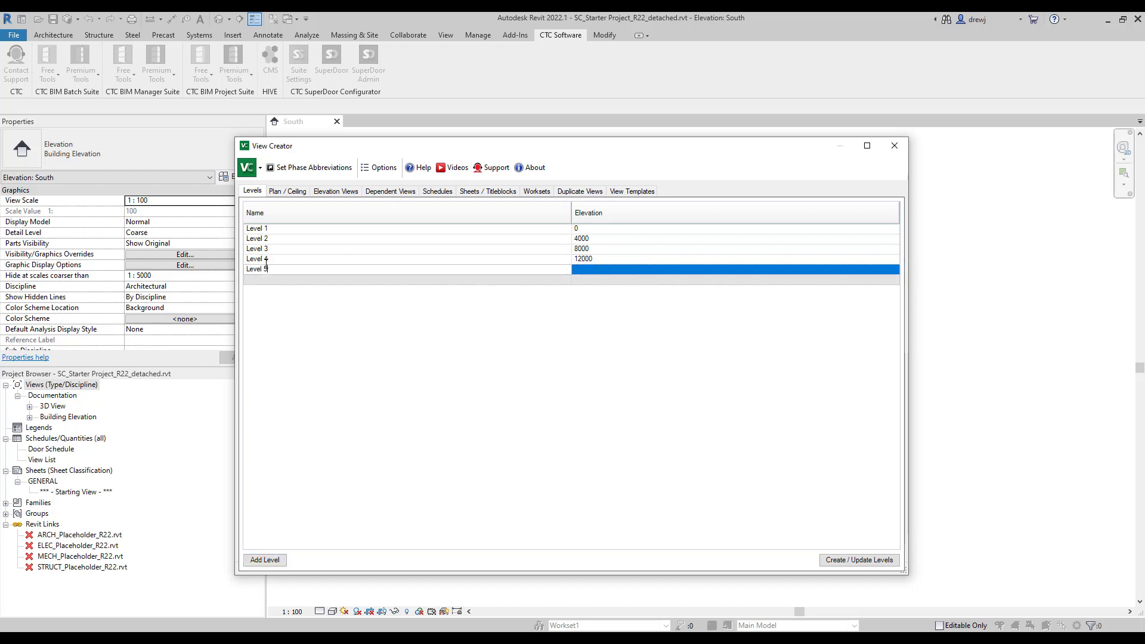
key(Return)
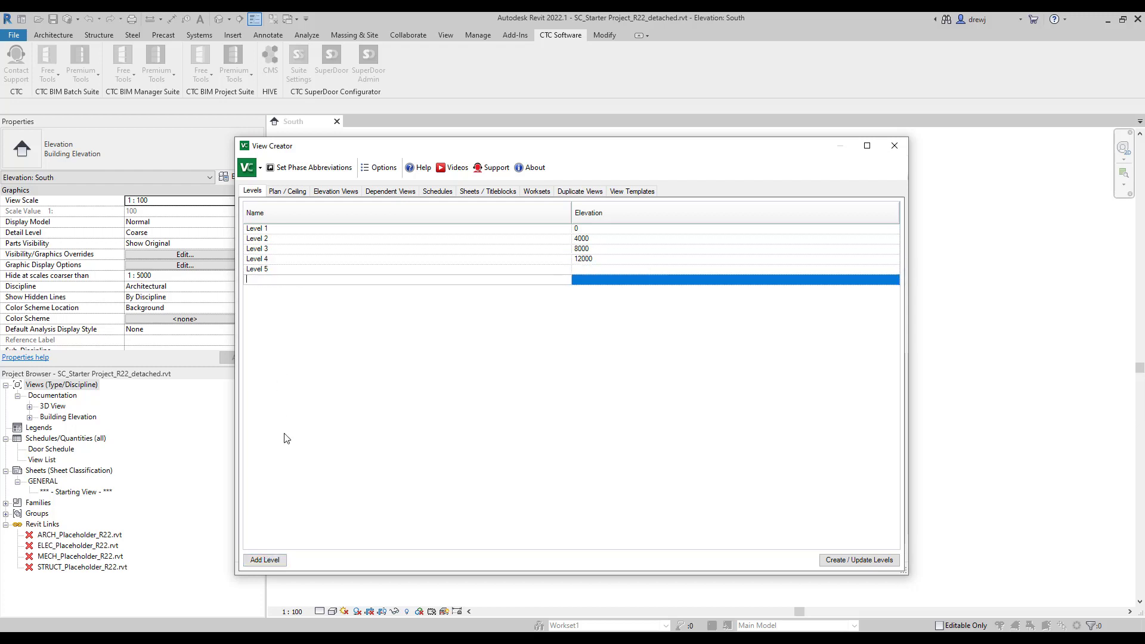
text(Level 6)
key(Return)
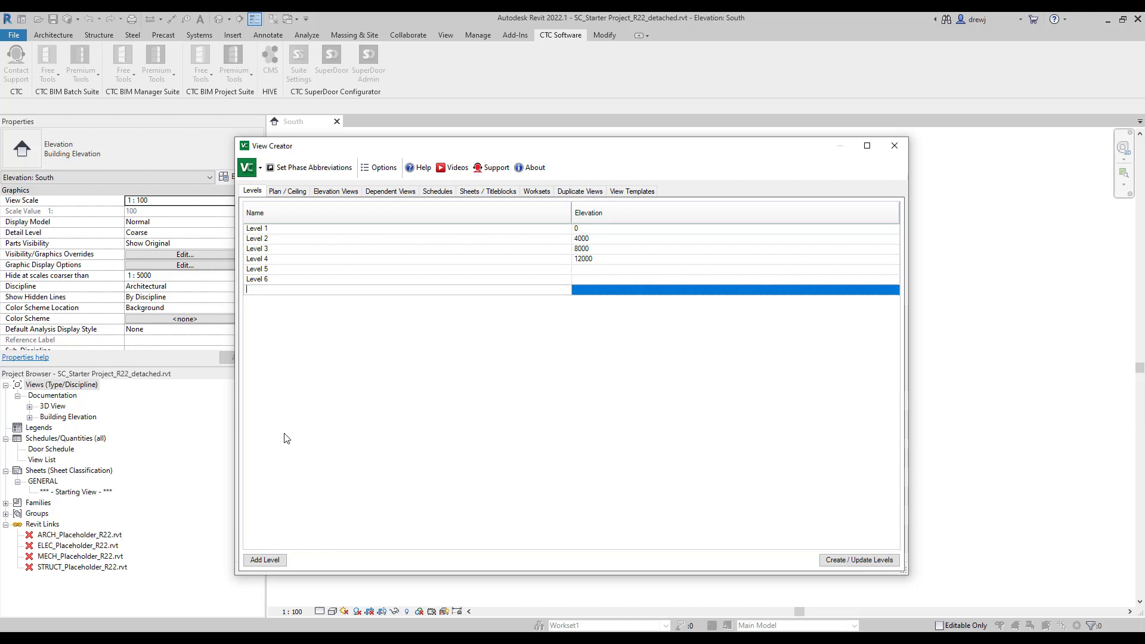
text(Level 7)
key(Return)
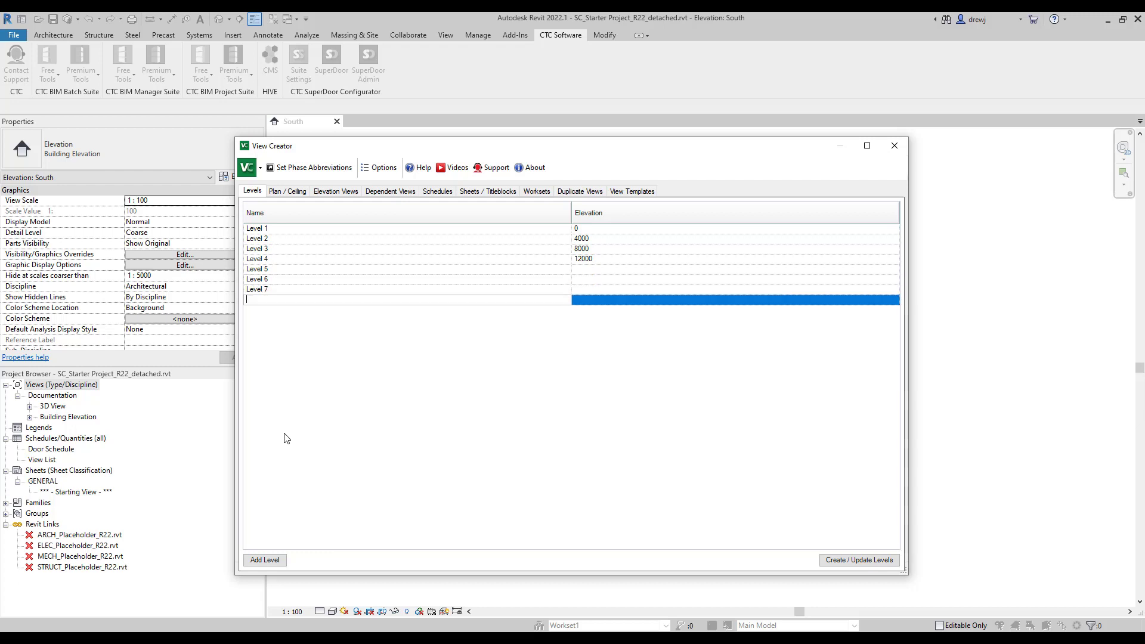
text(Level 8)
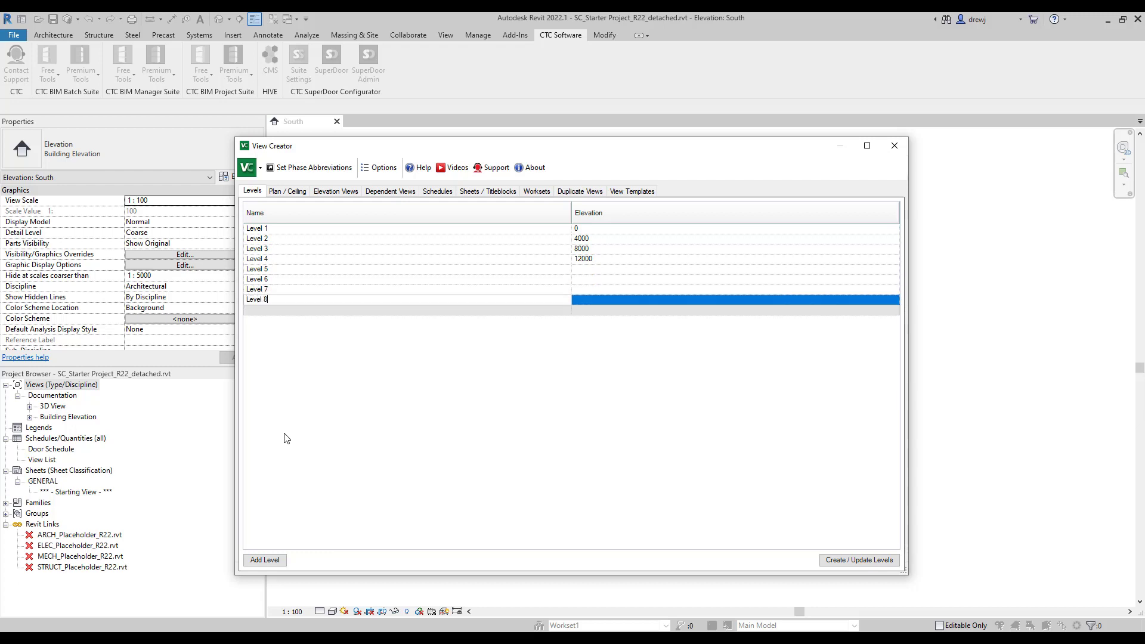
key(Return)
text(Level 9)
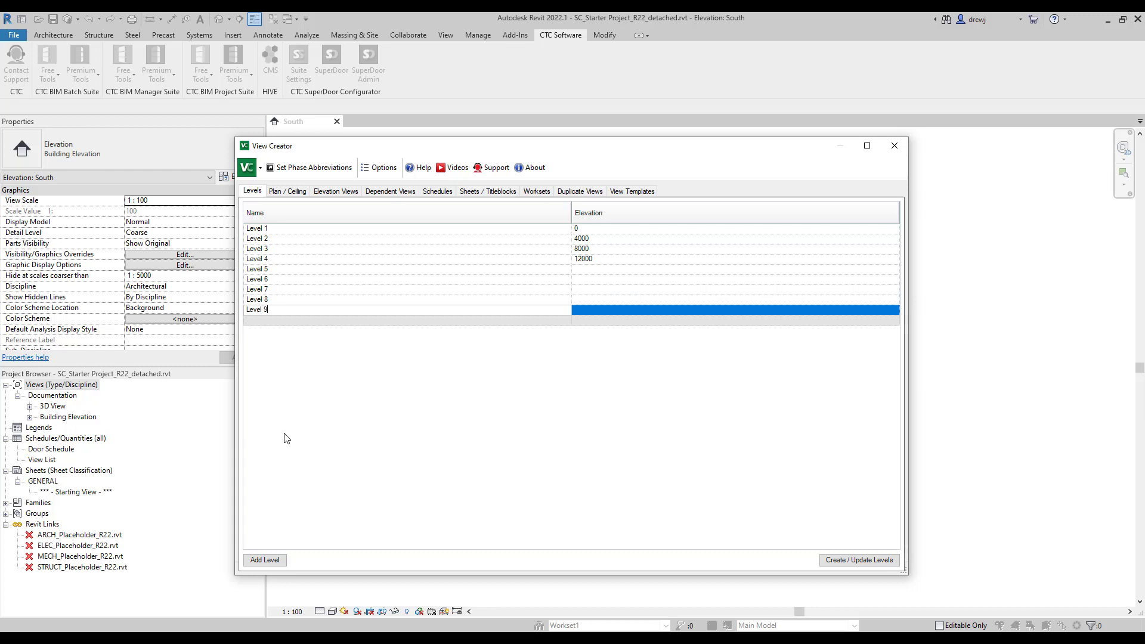
key(Return)
text(Roof)
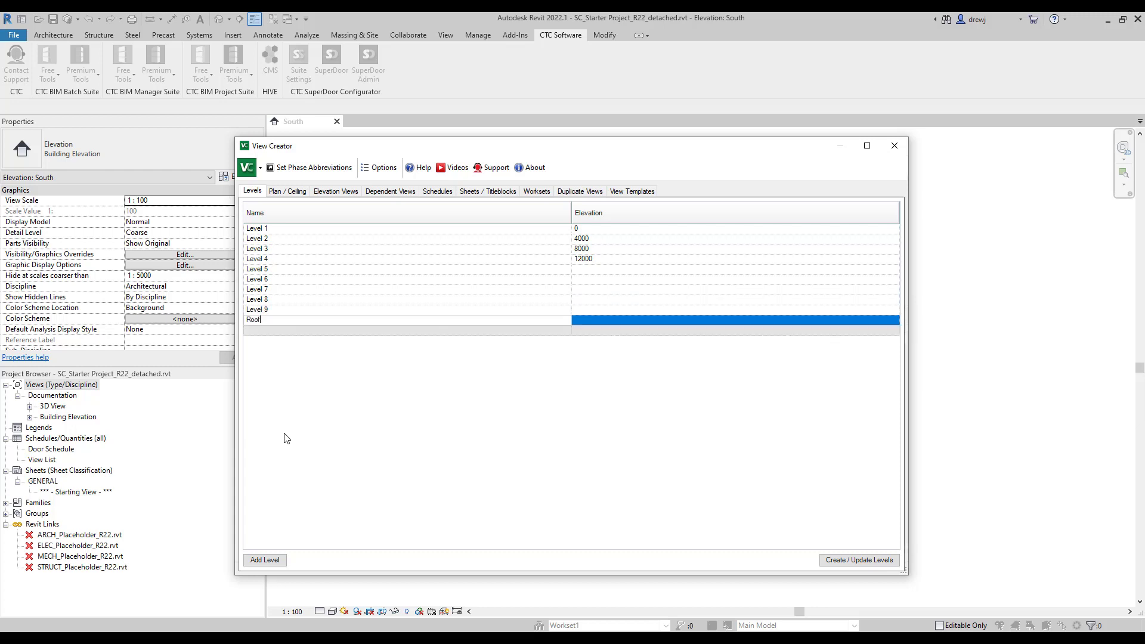
key(Return)
Add level rows named Level P1, Level P2 and Level P3.
text(Level)
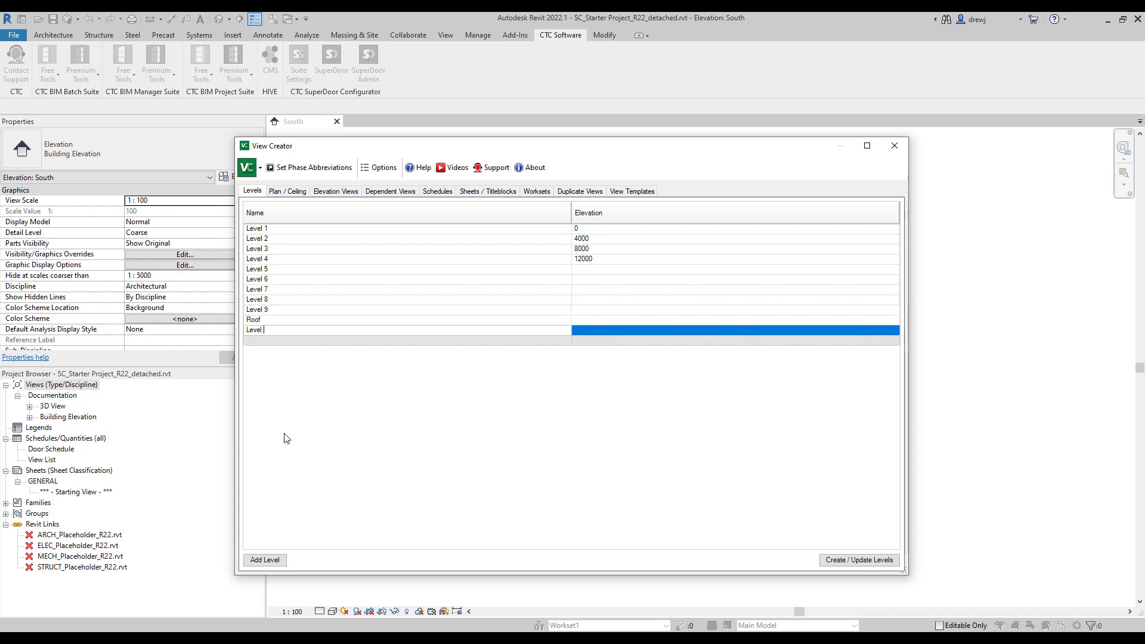
text( P1)
key(Return)
text(Lvele)
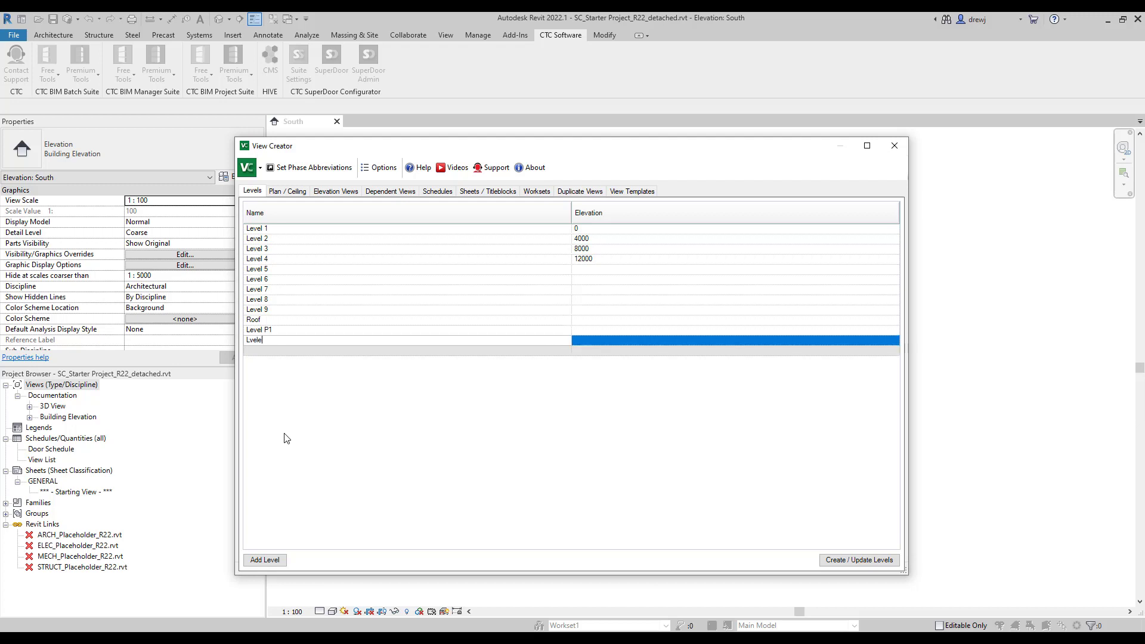
key(BackSpace)
key(BackSpace)
key(BackSpace)
key(BackSpace)
text(evel)
key(Return)
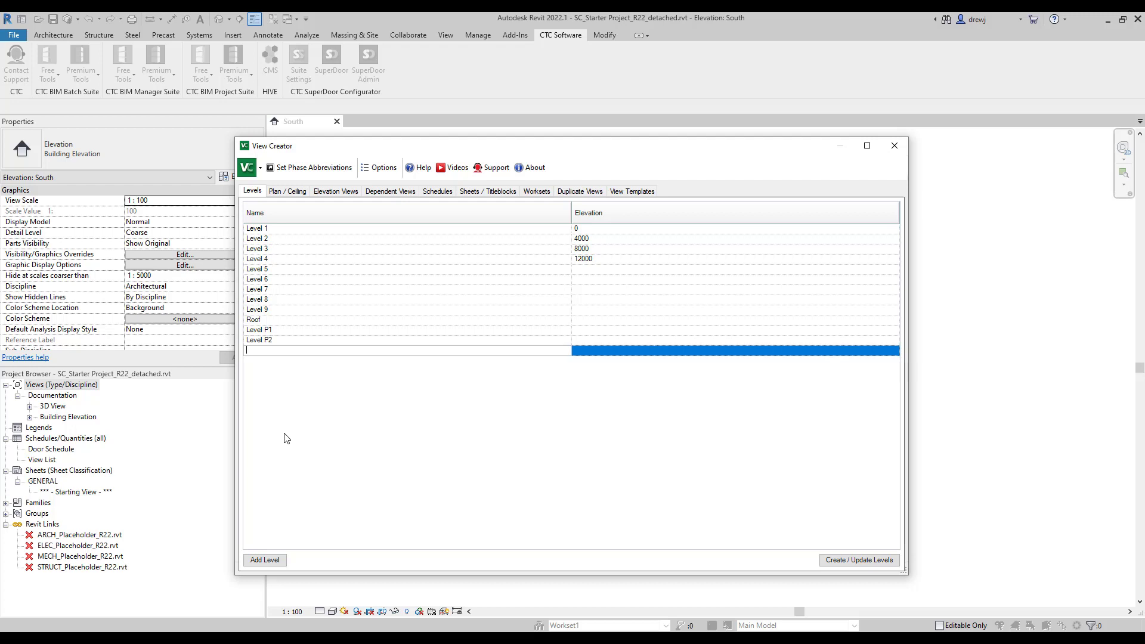
text(Level p3)
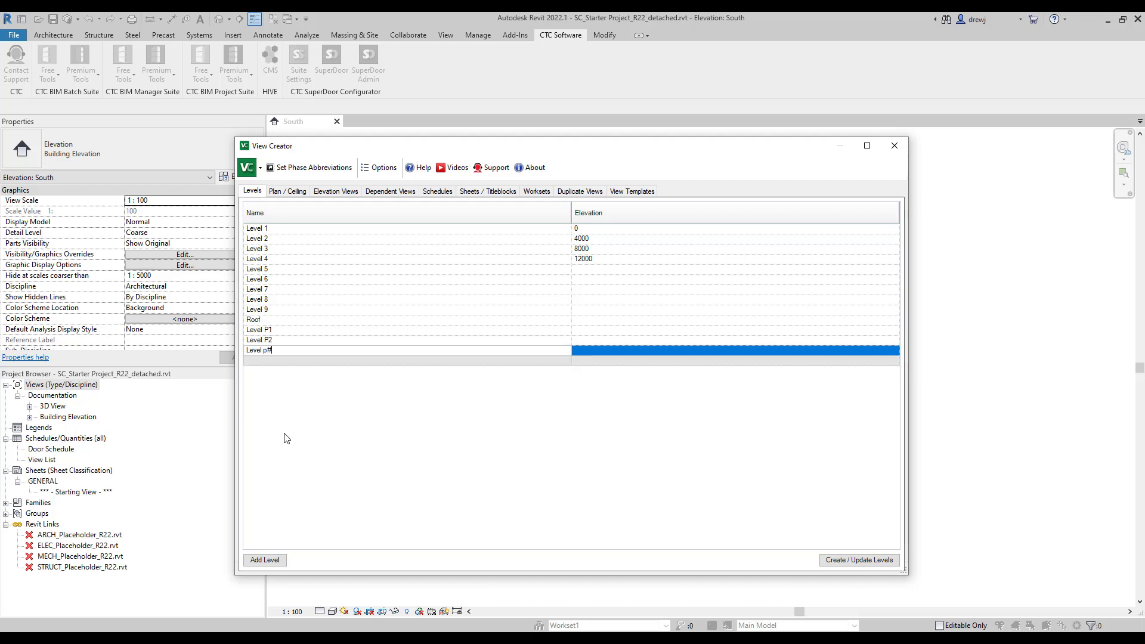
key(BackSpace)
text(P3)
key(Return)
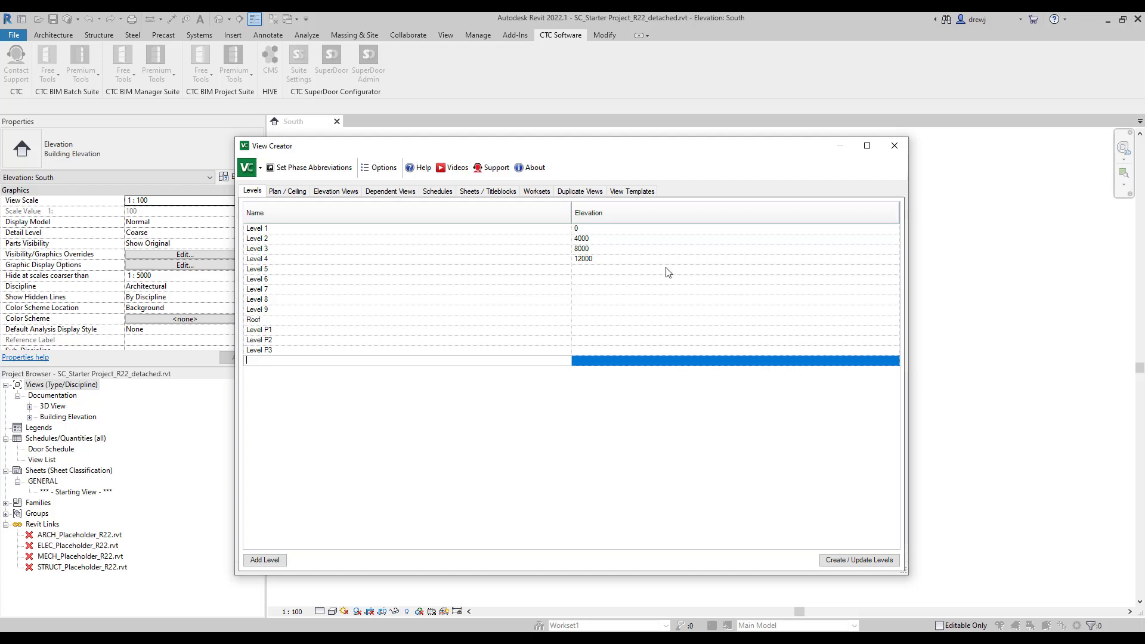
Set elevations: Levels 5–9 at 16000–32000, Roof 36000, P1–P3 at -5000, -9000, -13000.
click(615, 269)
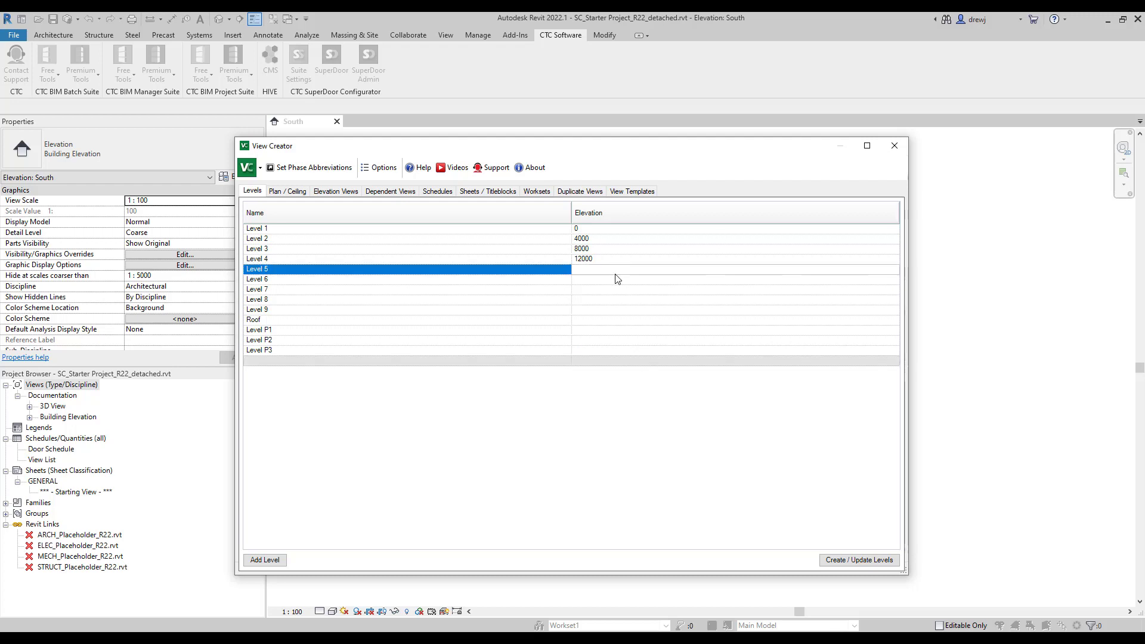
text(16000)
key(Return)
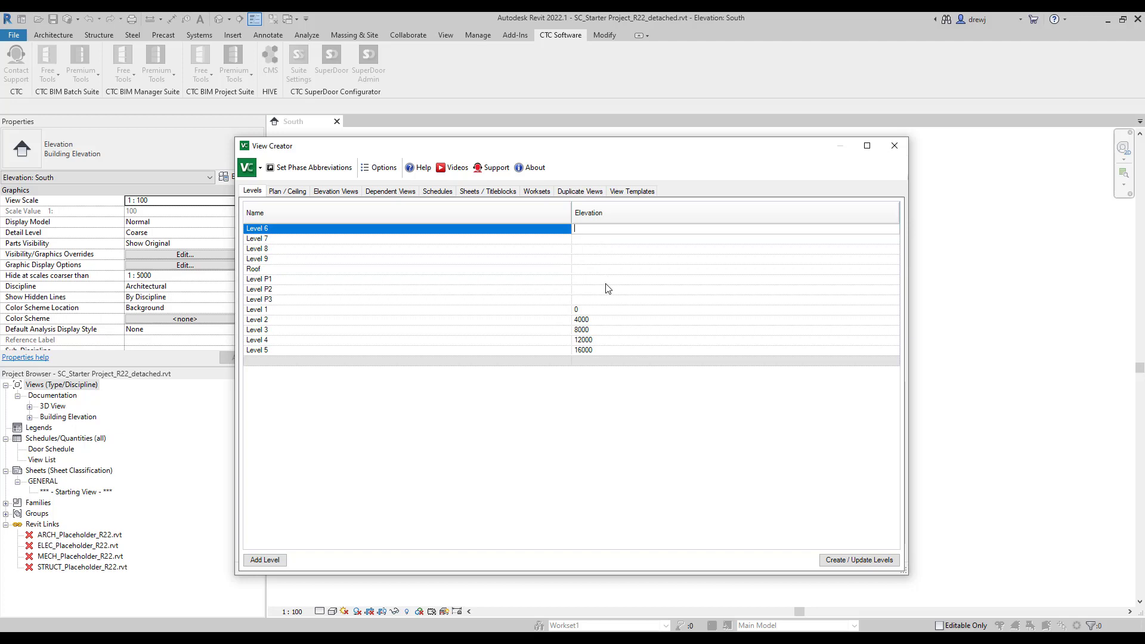
text(20000)
key(Return)
text(24m)
key(Return)
key(Return)
text(32m)
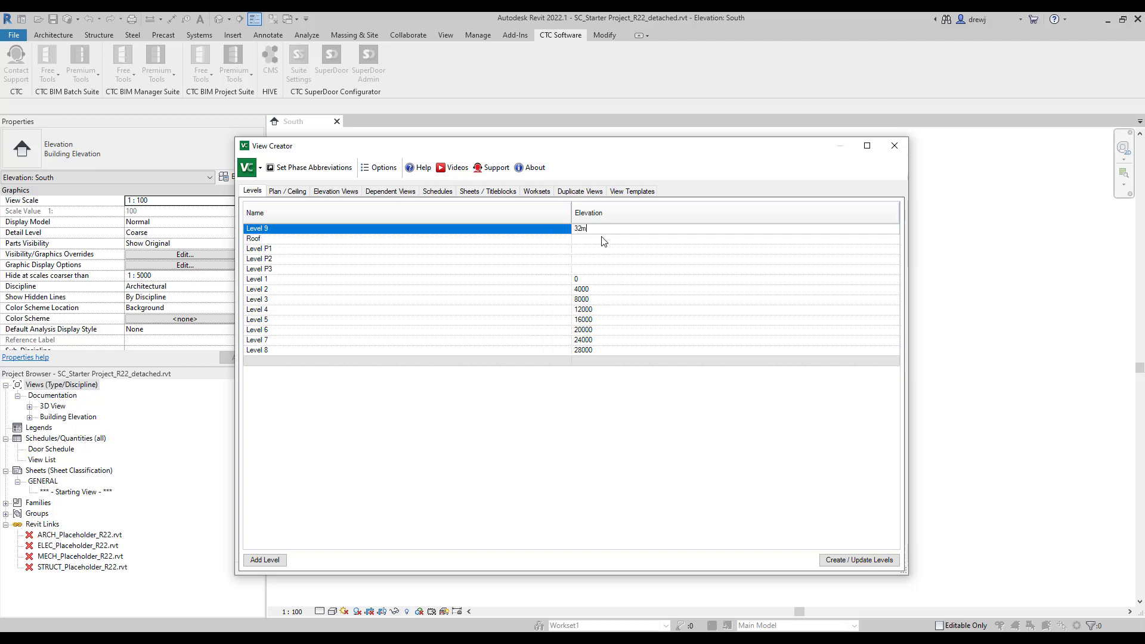
key(Return)
key(Return)
key(Return)
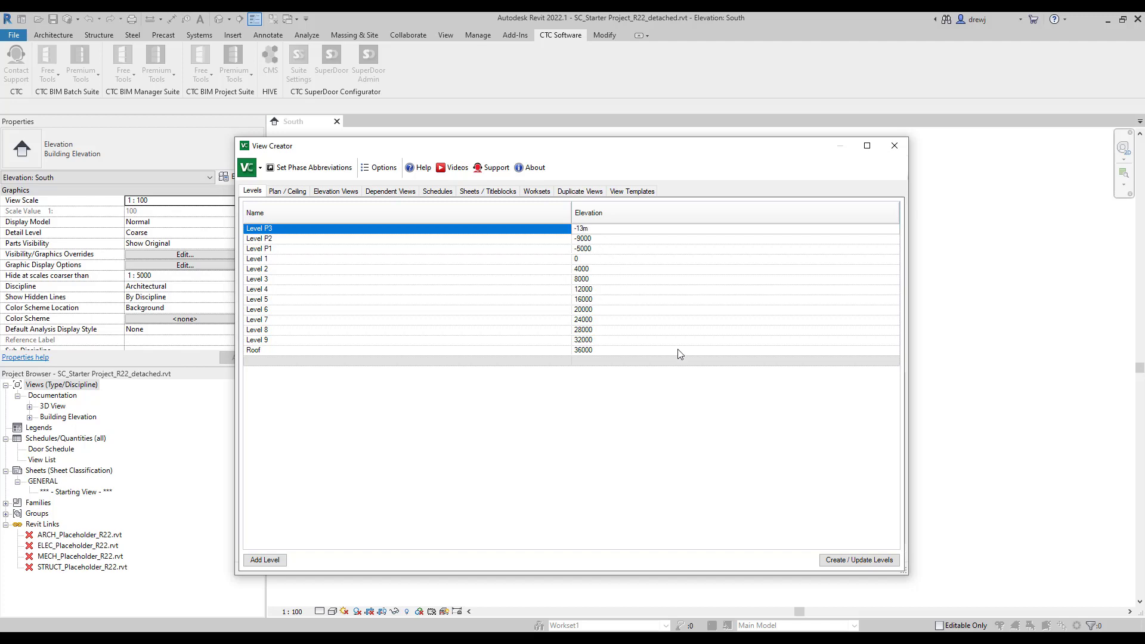
click(717, 361)
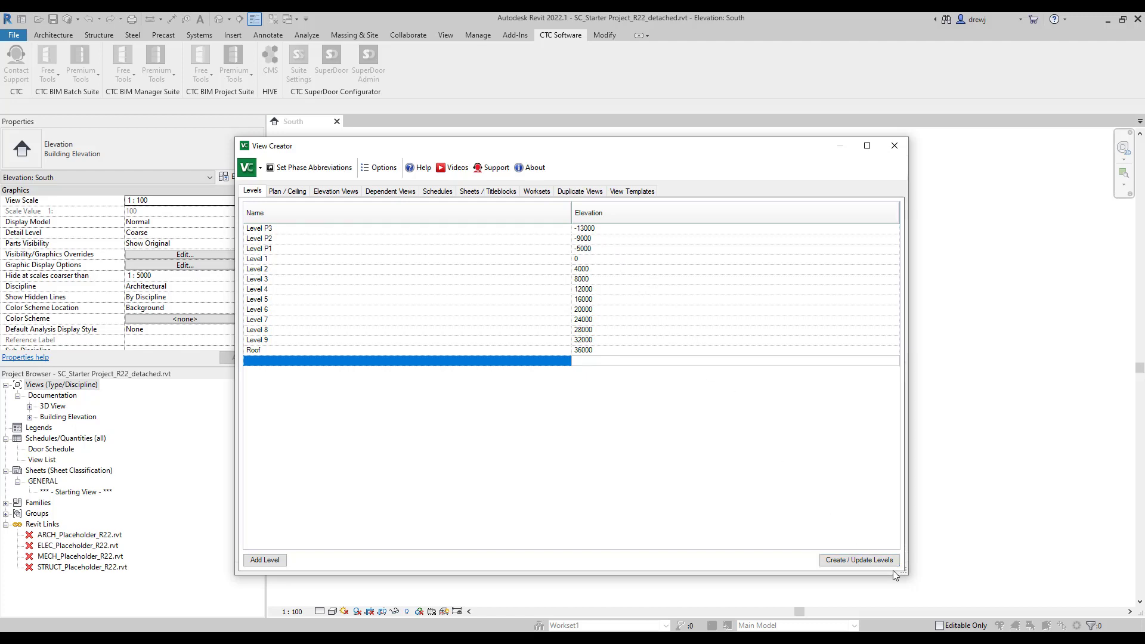
Create the listed levels in the model and close View Creator.
click(869, 561)
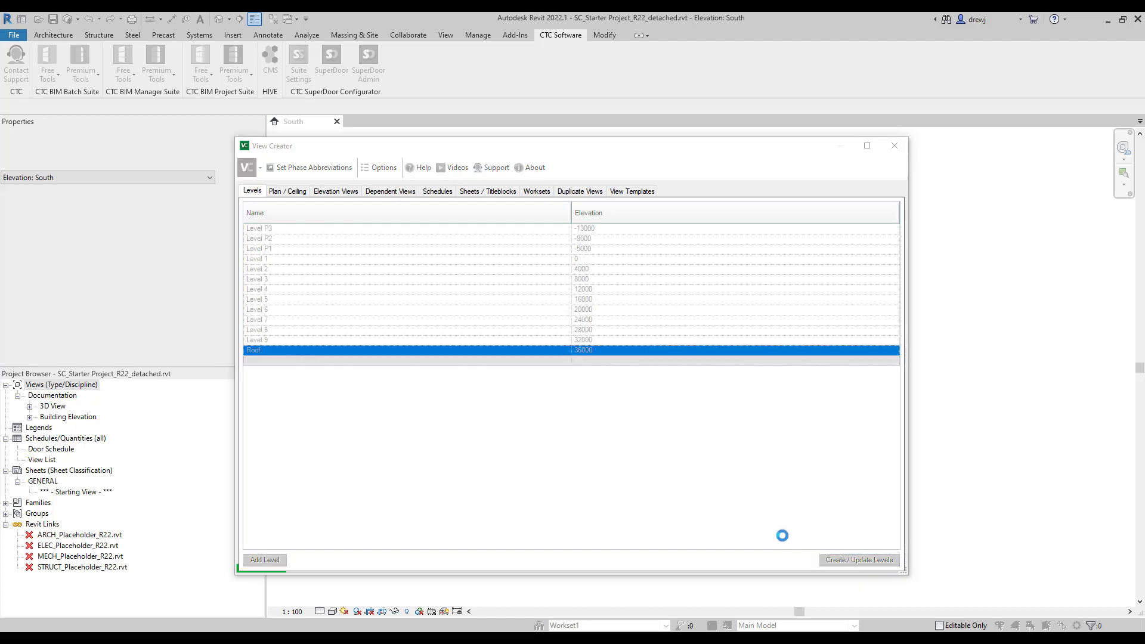
click(643, 340)
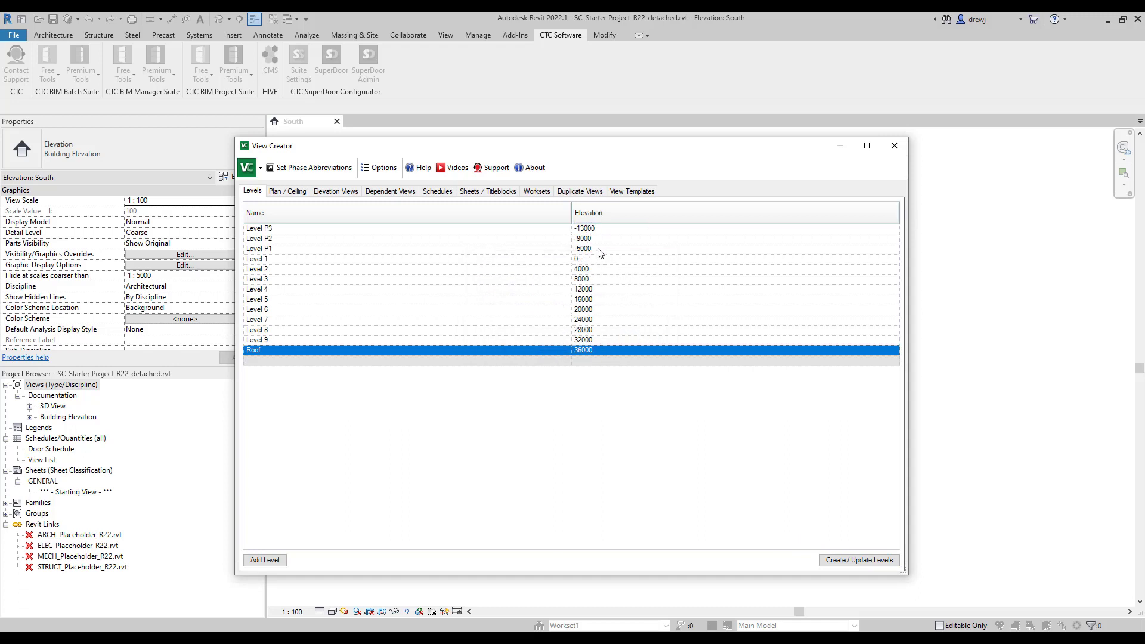
double_click(589, 249)
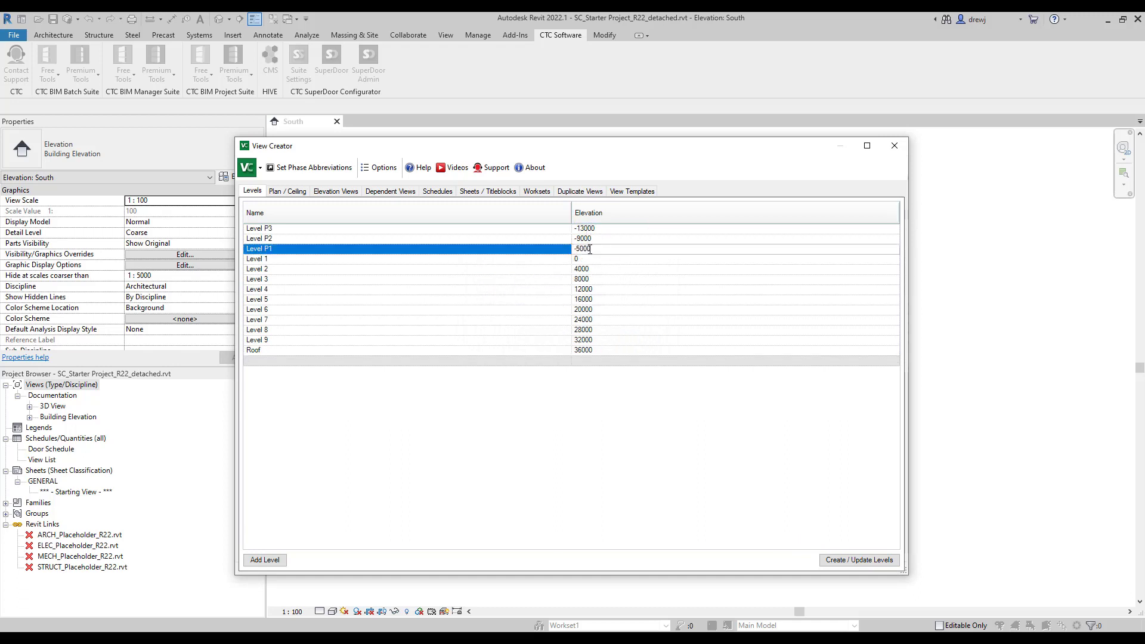
drag(615, 147, 643, 393)
drag(536, 392, 368, 122)
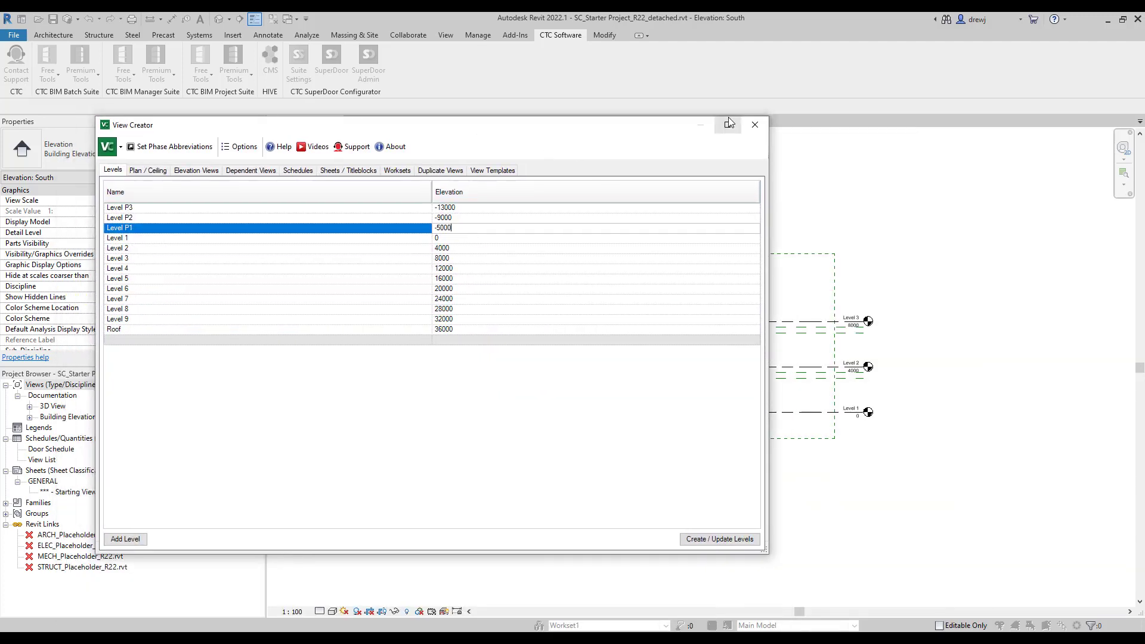
click(754, 124)
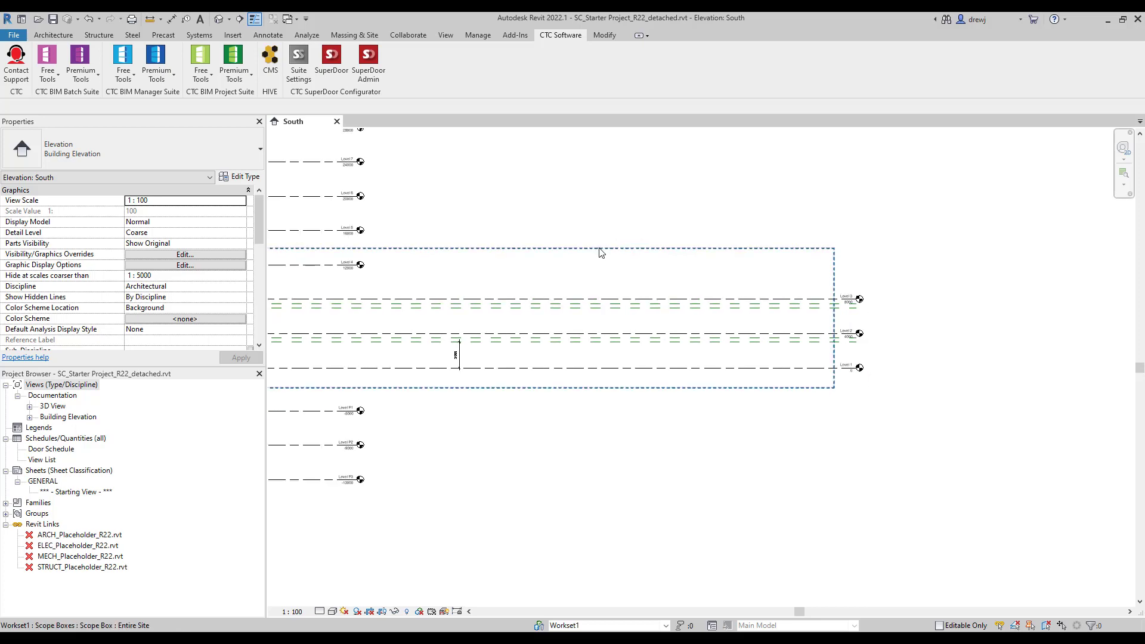
Select the new levels P2–P3 and Levels 5 through Roof in the South elevation.
middle_drag(632, 259, 905, 287)
scroll(821, 261, down, 1)
middle_drag(749, 287, 759, 263)
drag(714, 564, 634, 462)
ctrl+drag(692, 312, 599, 154)
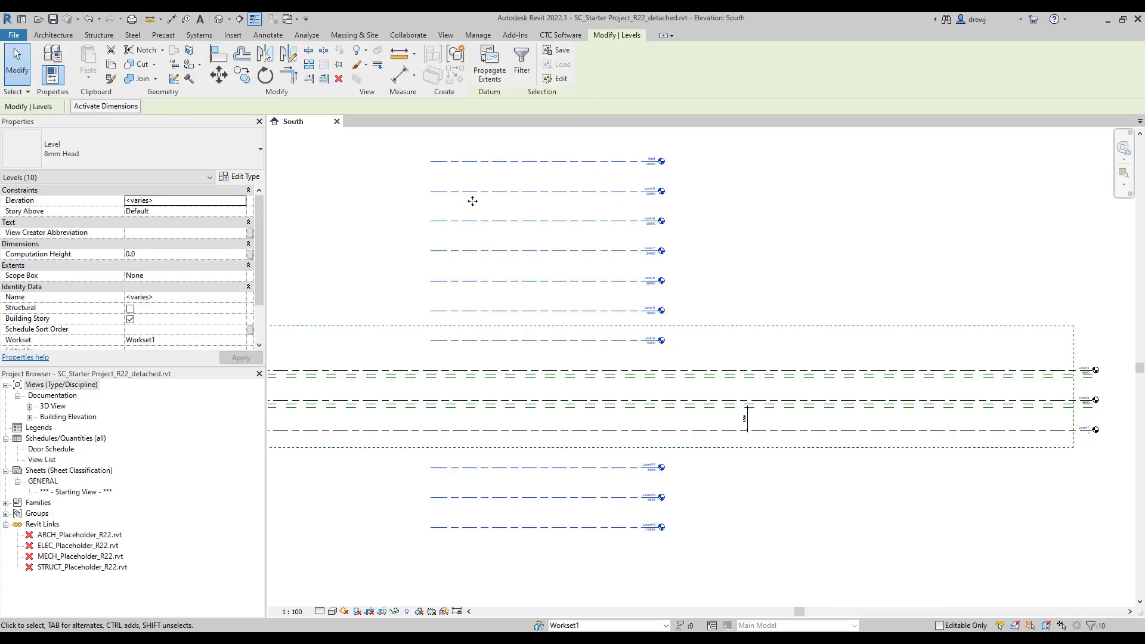
click(241, 276)
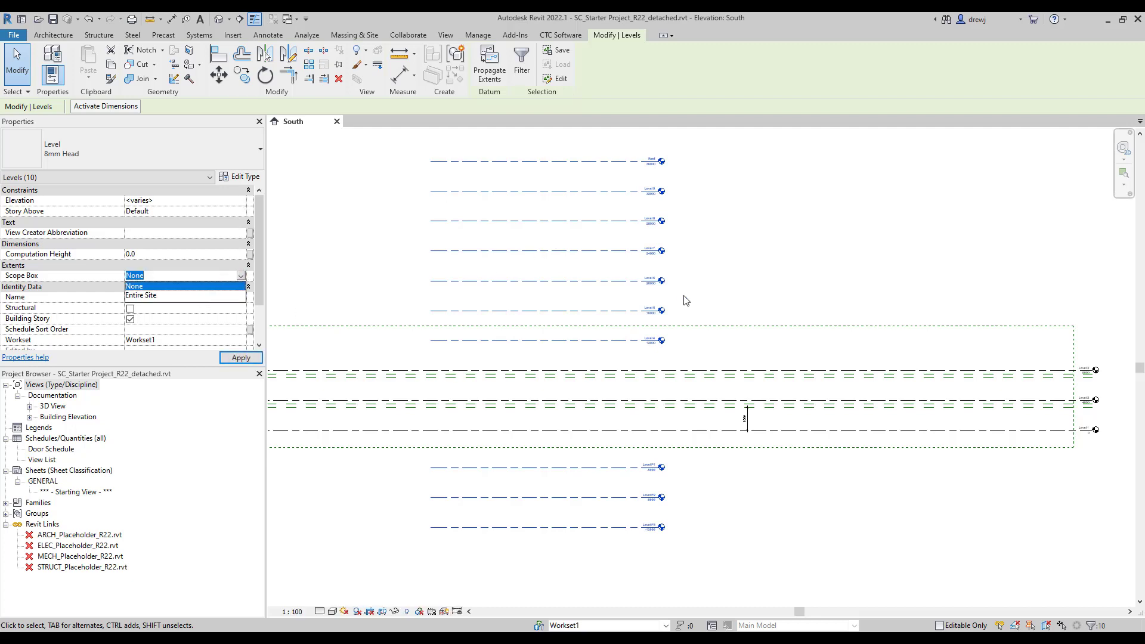
Stretch the Entire Site scope box above the top and below the lowest levels.
click(708, 326)
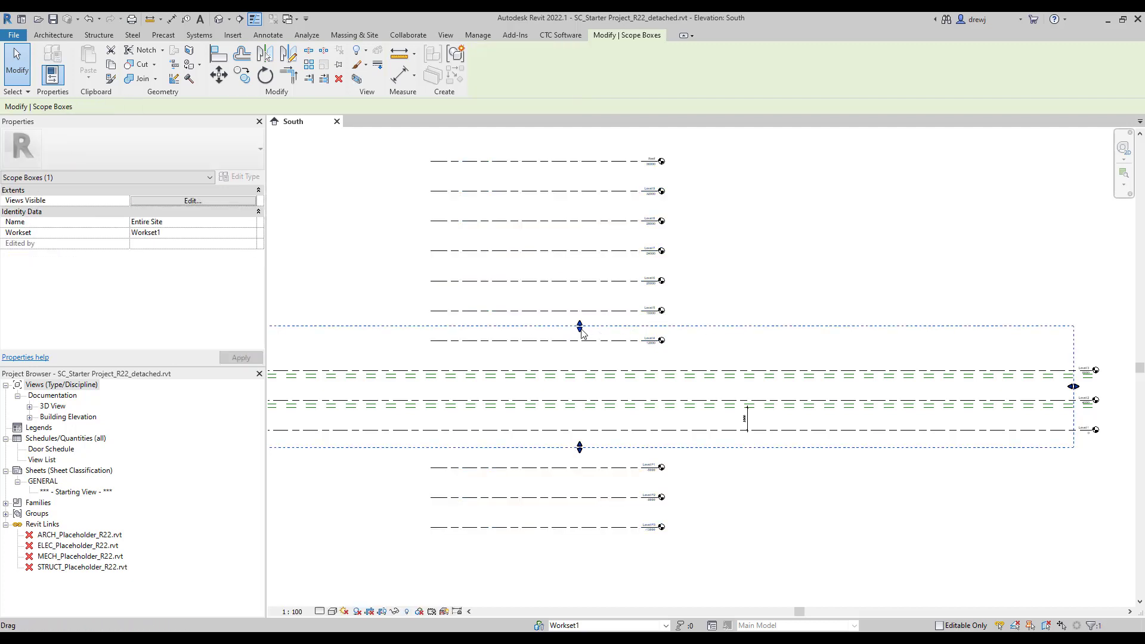
drag(581, 328, 580, 150)
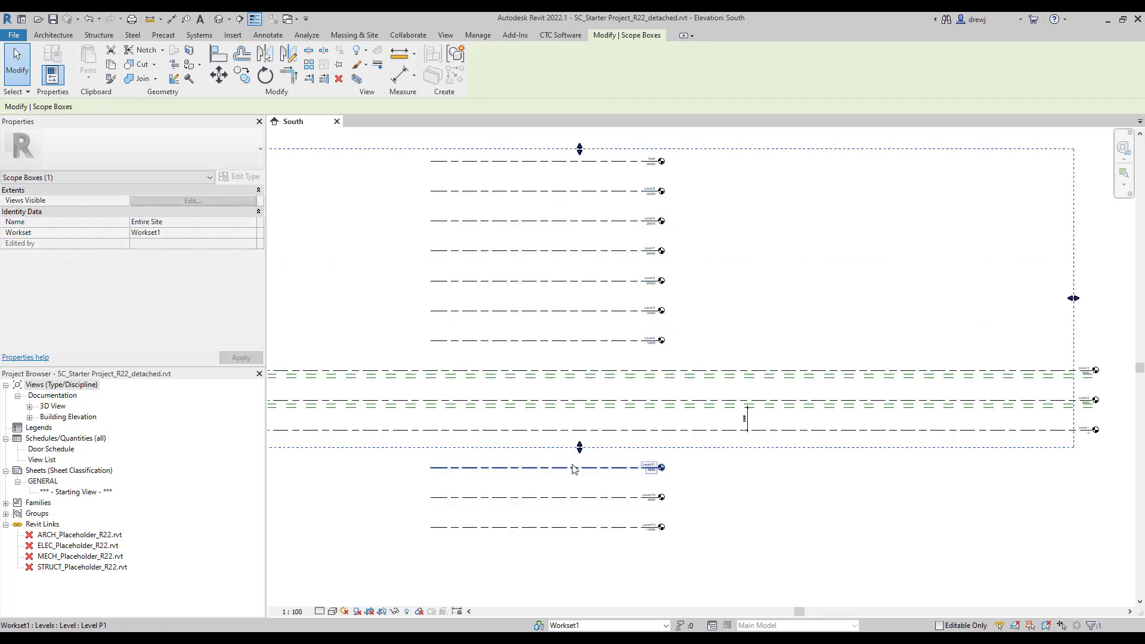
drag(579, 449, 580, 538)
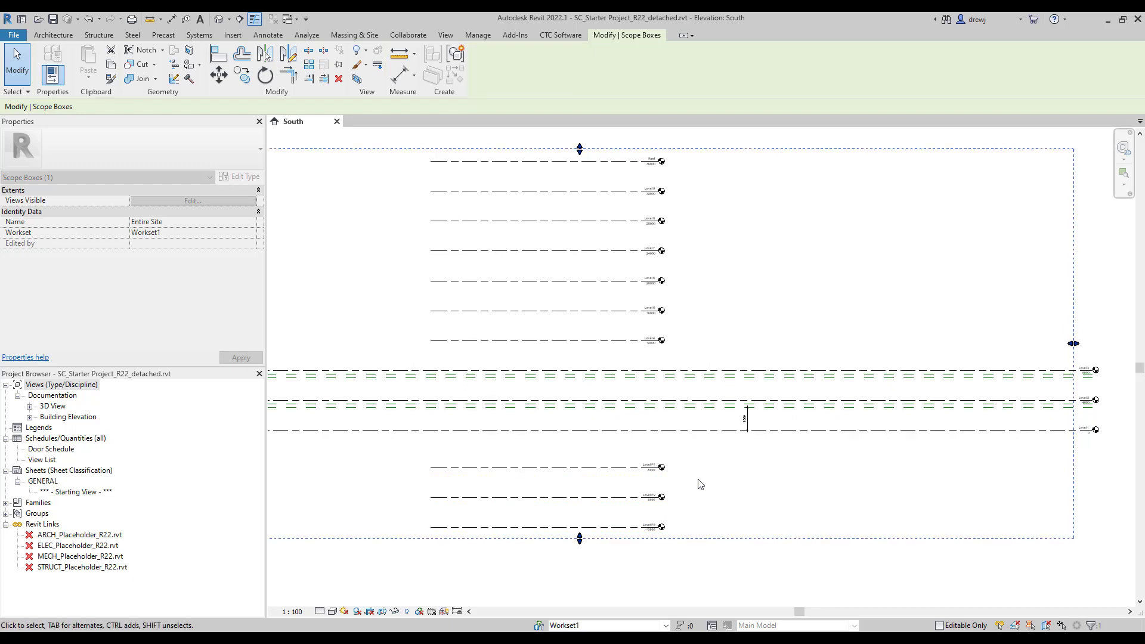
Assign Levels P1–P3 and Levels 4 through Roof to the Entire Site scope box.
drag(690, 463, 634, 532)
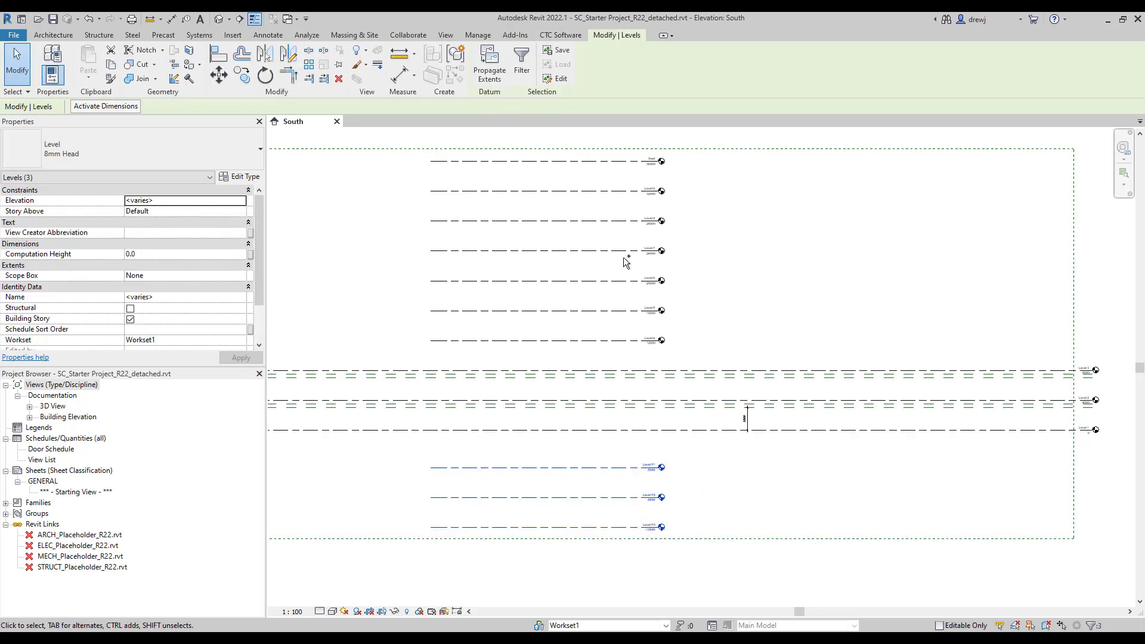
ctrl+drag(670, 350, 574, 152)
click(240, 277)
click(240, 277)
click(197, 295)
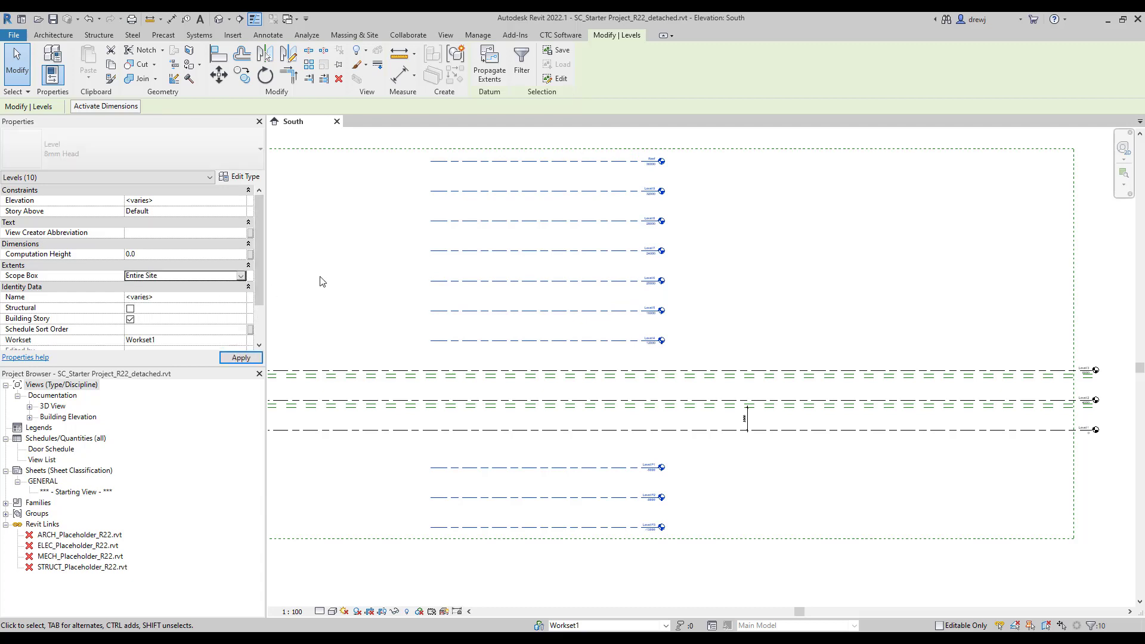
key(Escape)
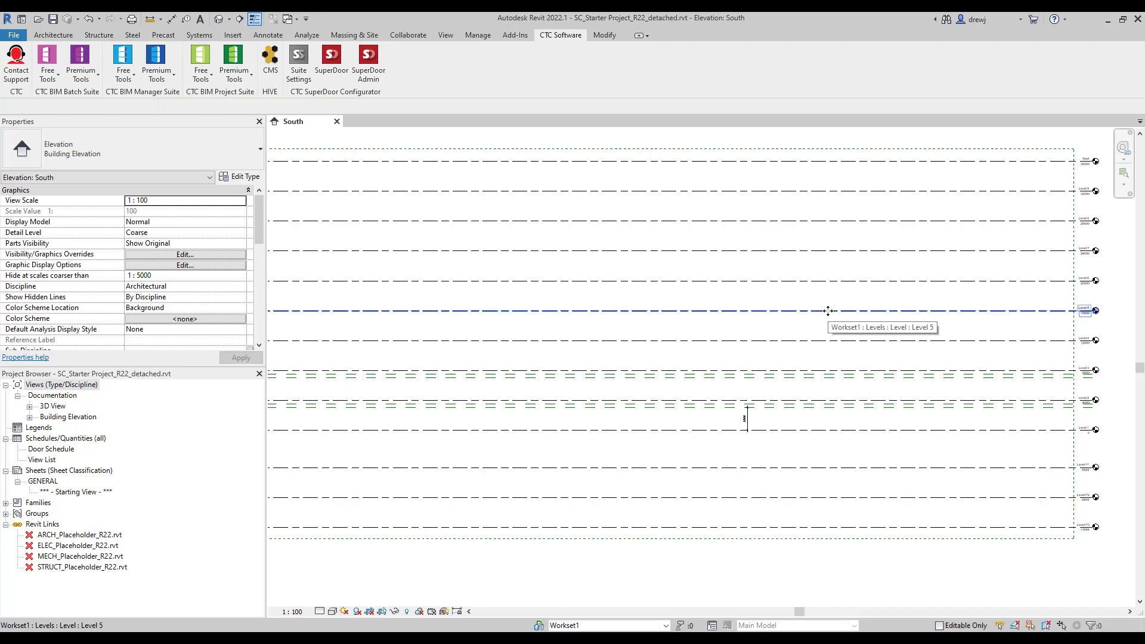
scroll(1117, 403, up, 3)
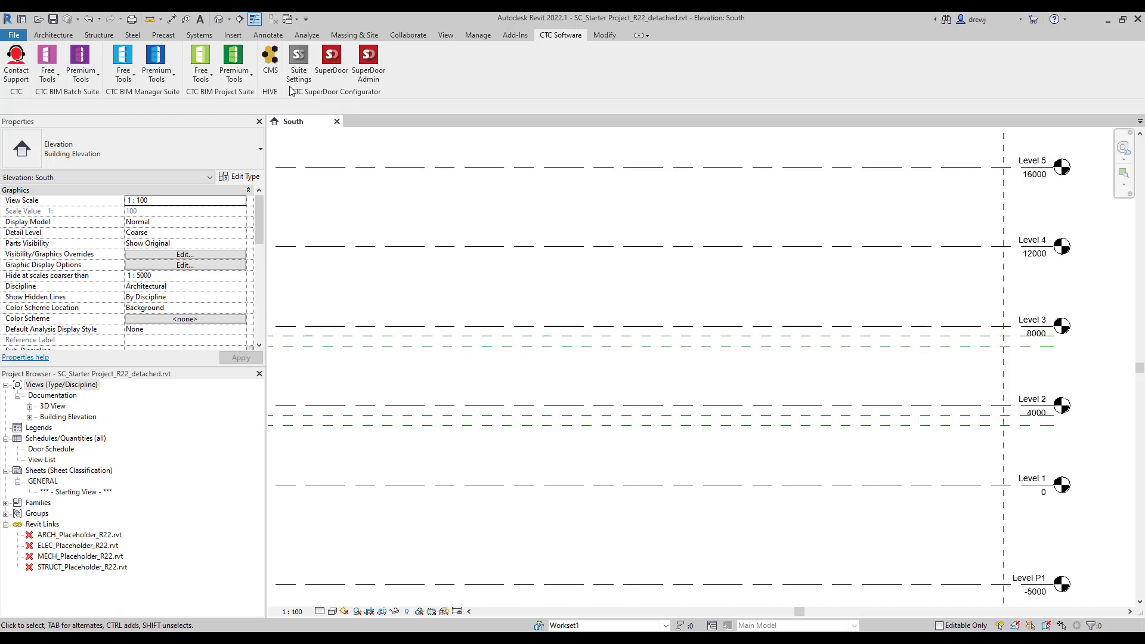
click(236, 75)
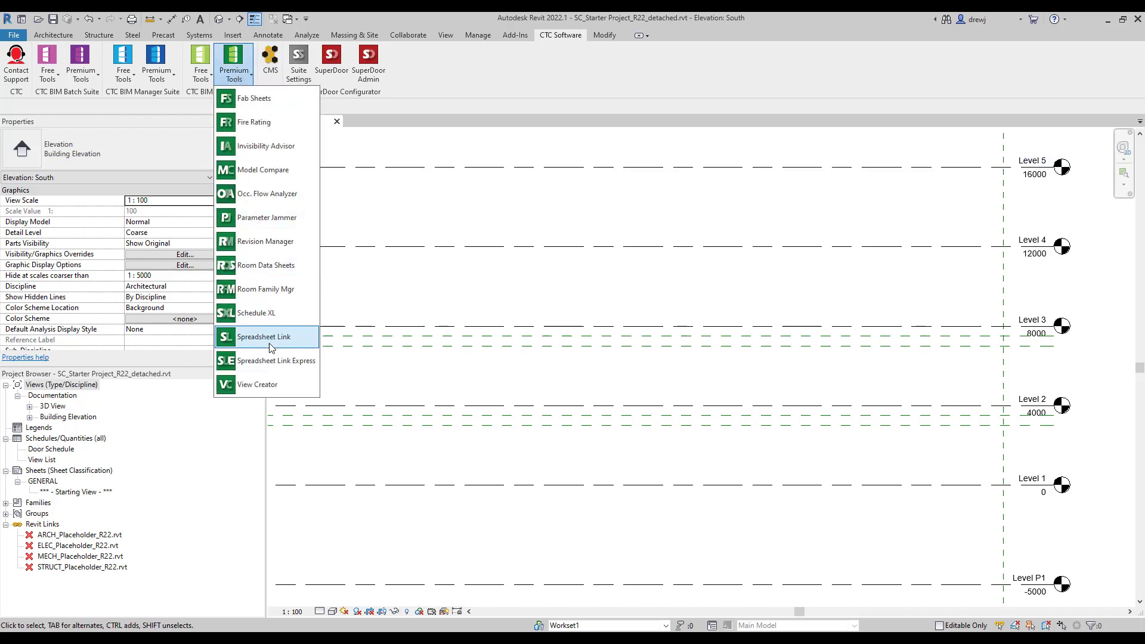
In View Creator's Plan/Ceiling views, check every level in the list.
click(267, 383)
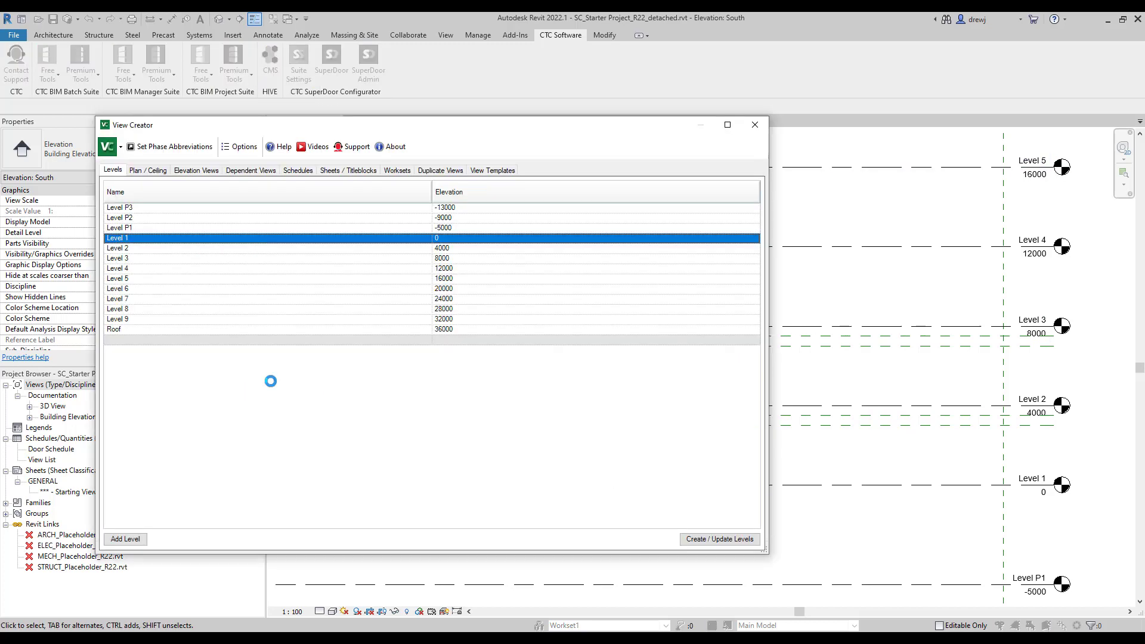
click(151, 172)
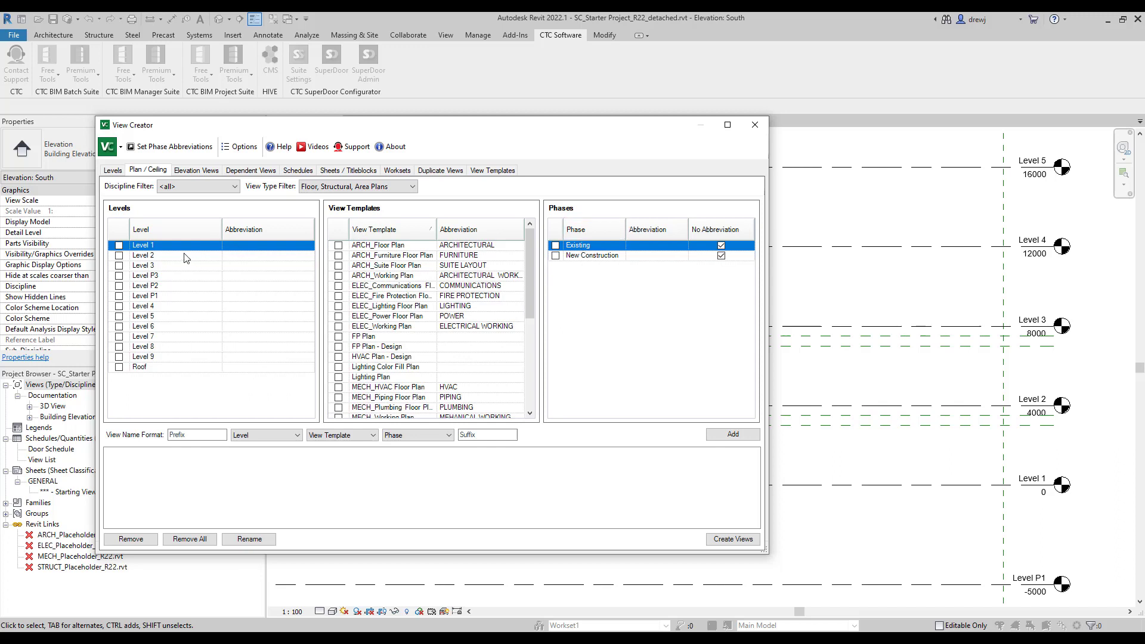
click(157, 366)
right_click(157, 366)
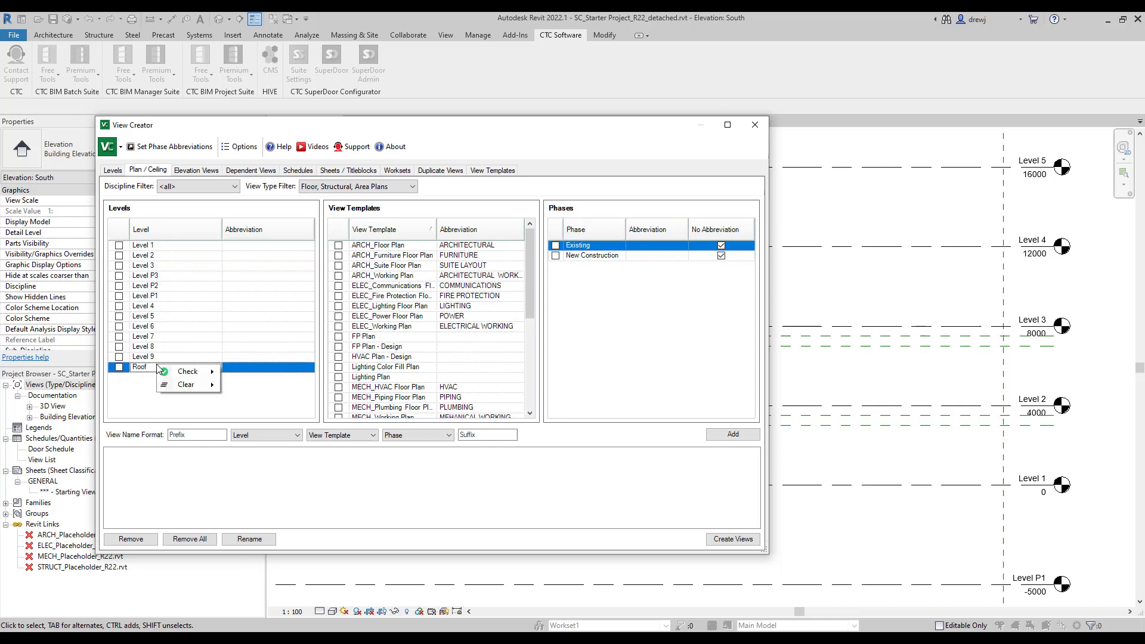
mouse_move(194, 371)
click(248, 374)
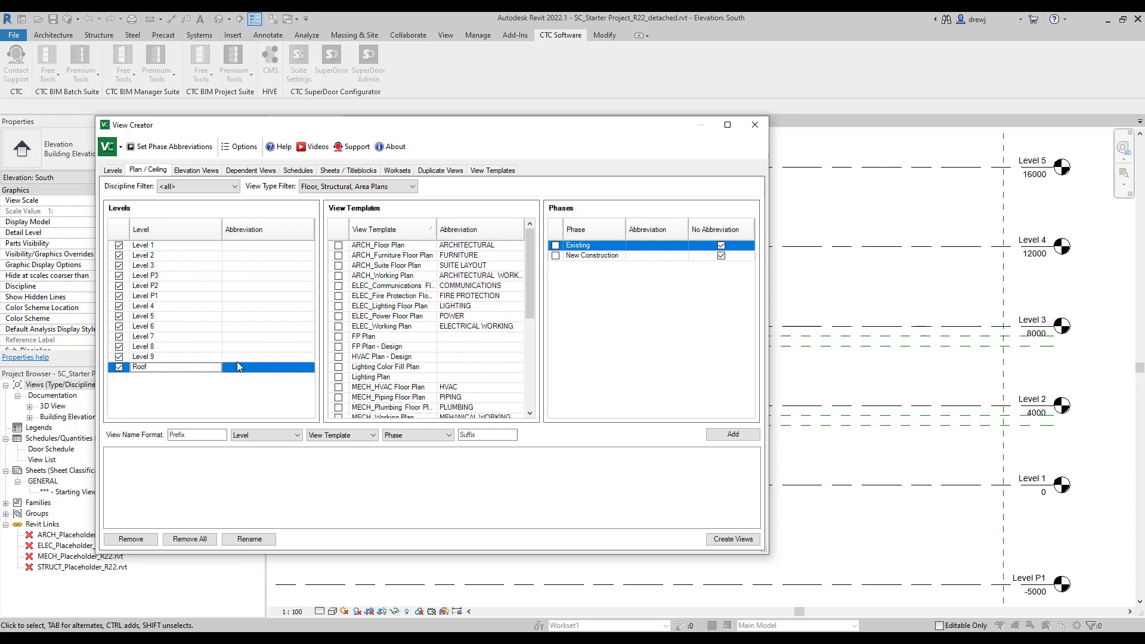
Include ARCH_Floor Plan, ARCH_Furniture, ELEC_Communications and MECH_HVAC templates with New Construction phase.
click(338, 246)
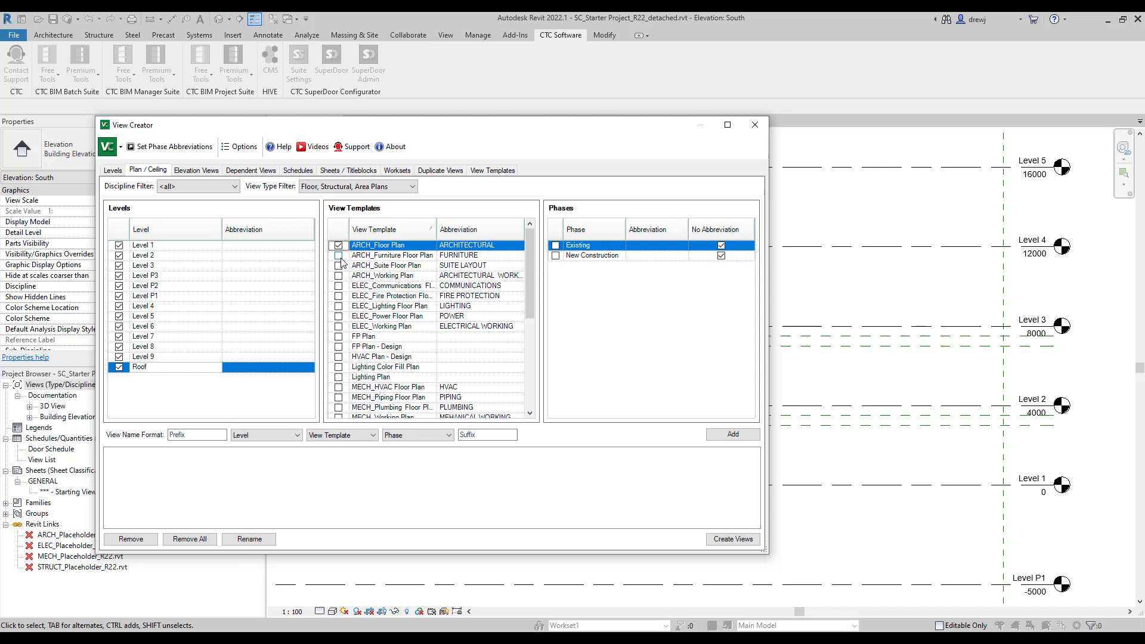
click(339, 256)
click(338, 287)
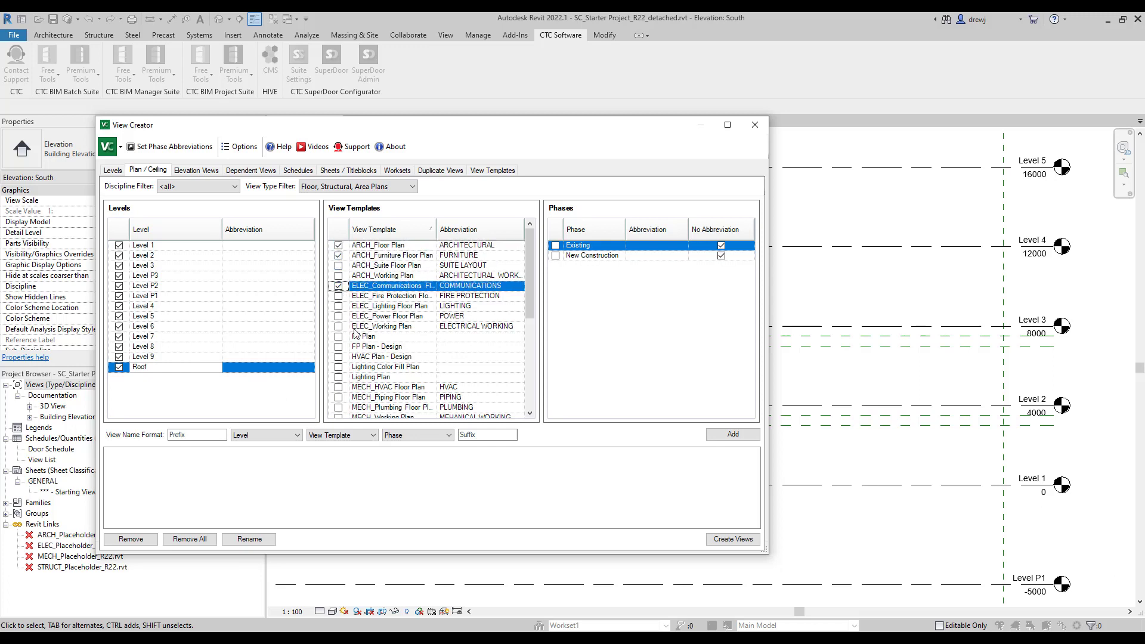
scroll(347, 345, down, 2)
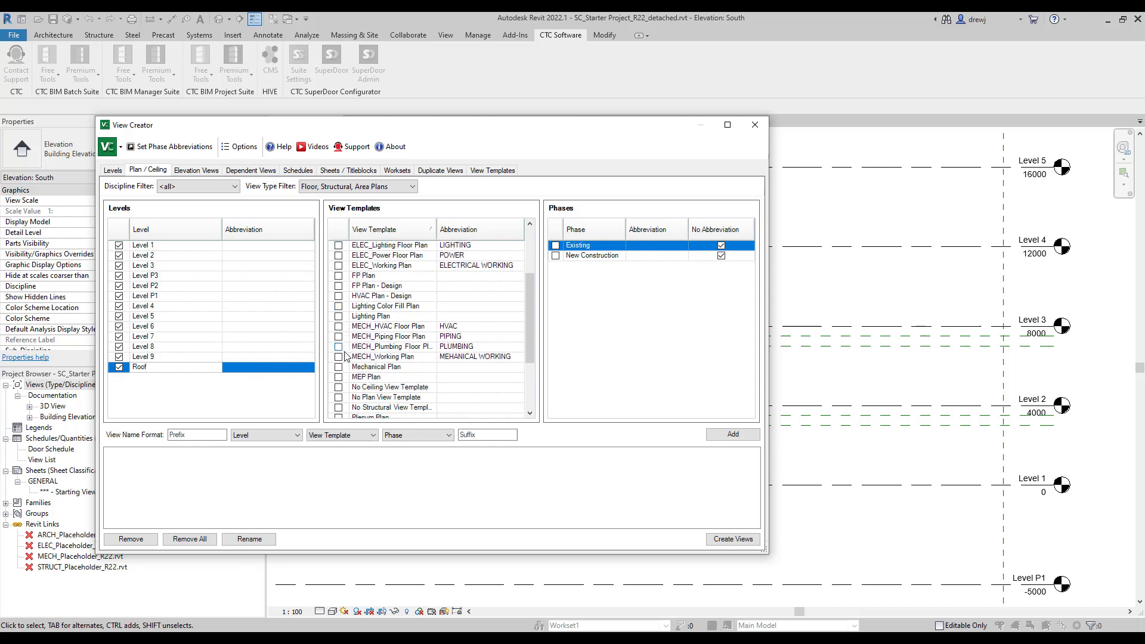
click(338, 326)
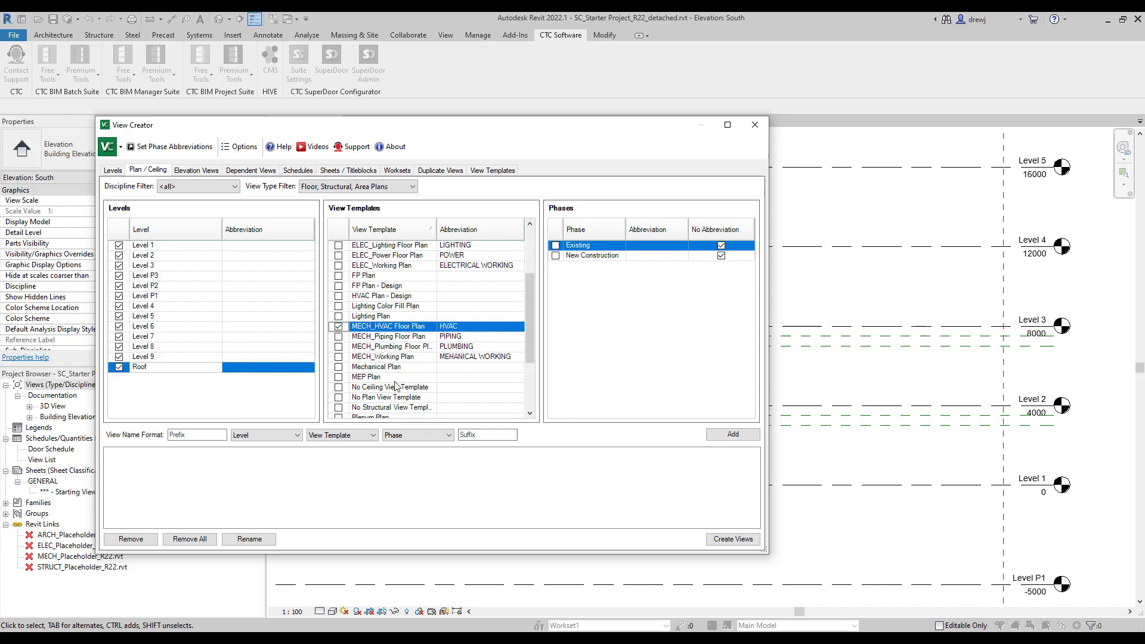
click(555, 255)
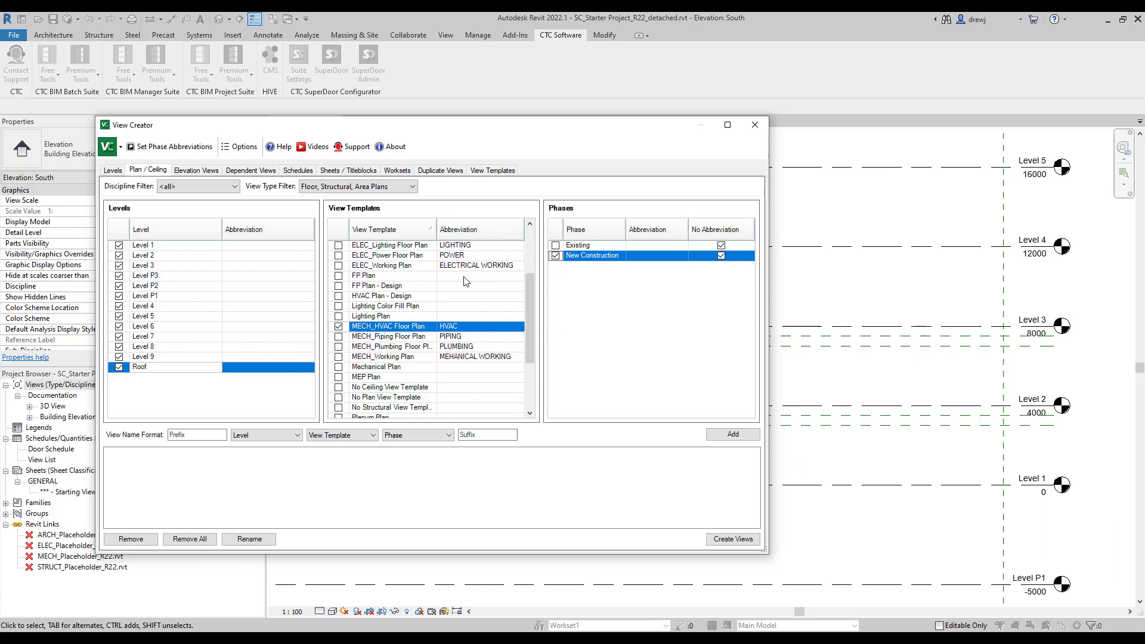
Review the view name format, keeping Level as the second name part.
click(207, 435)
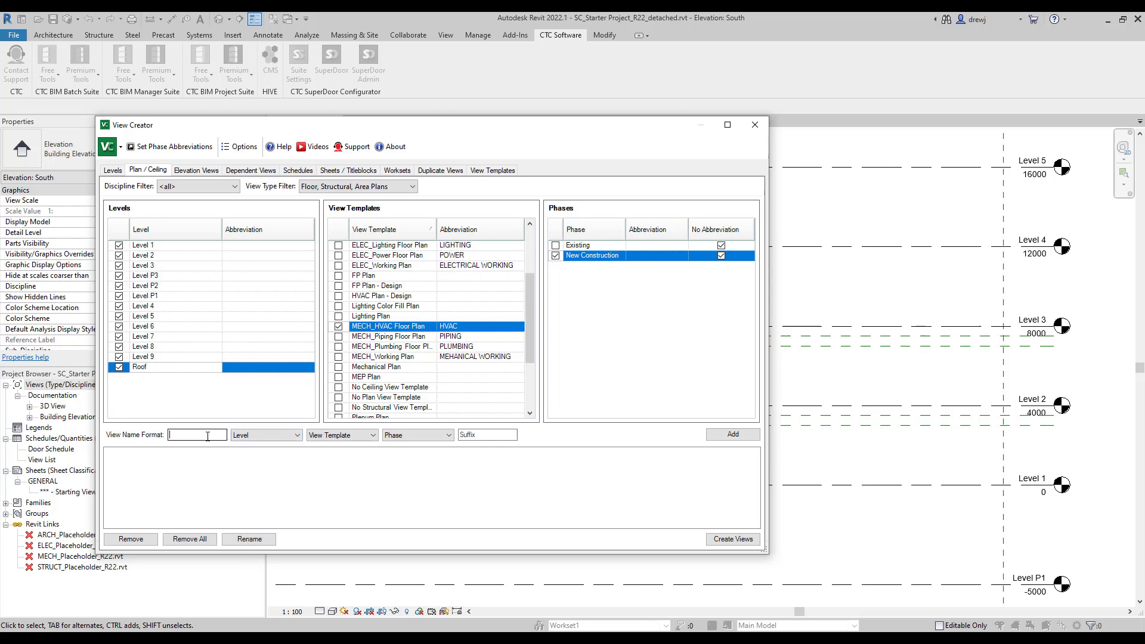
click(265, 436)
click(330, 442)
scroll(378, 346, up, 2)
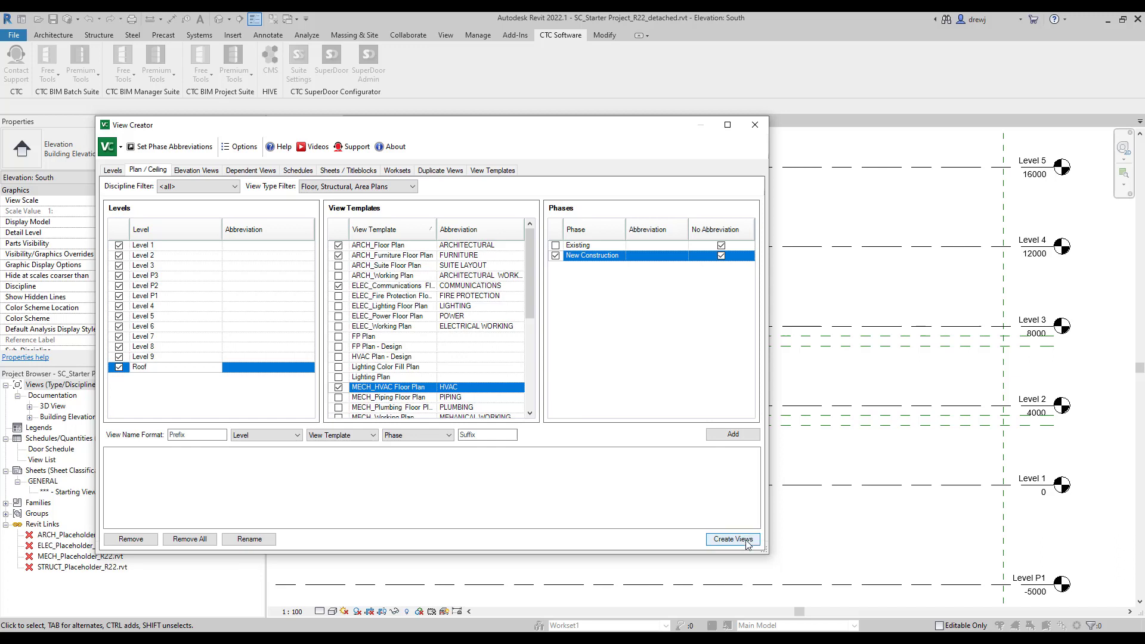
Queue every level and template combination, reviewing the Level 1 ARCHITECTURAL, COMMUNICATIONS, FURNITURE and HVAC entries.
click(735, 435)
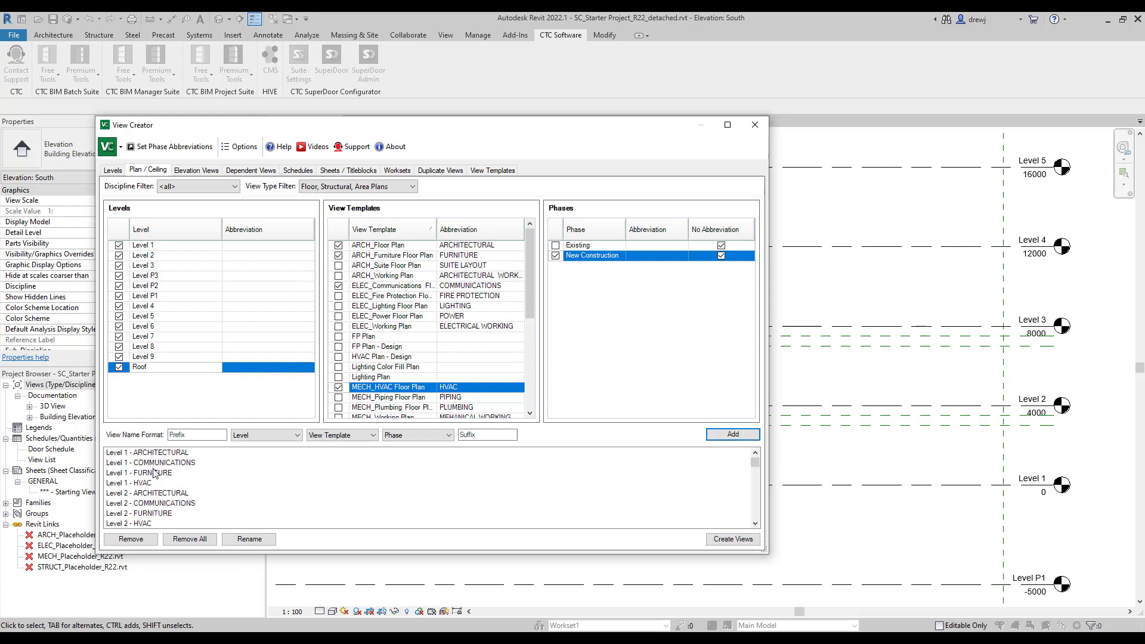
click(157, 453)
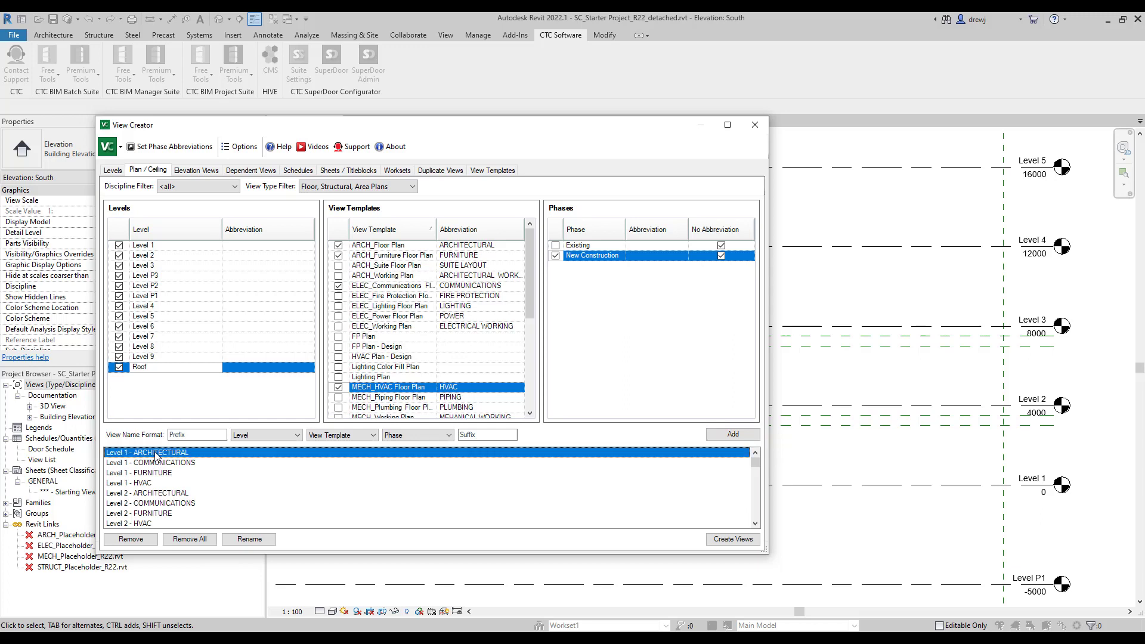
click(162, 463)
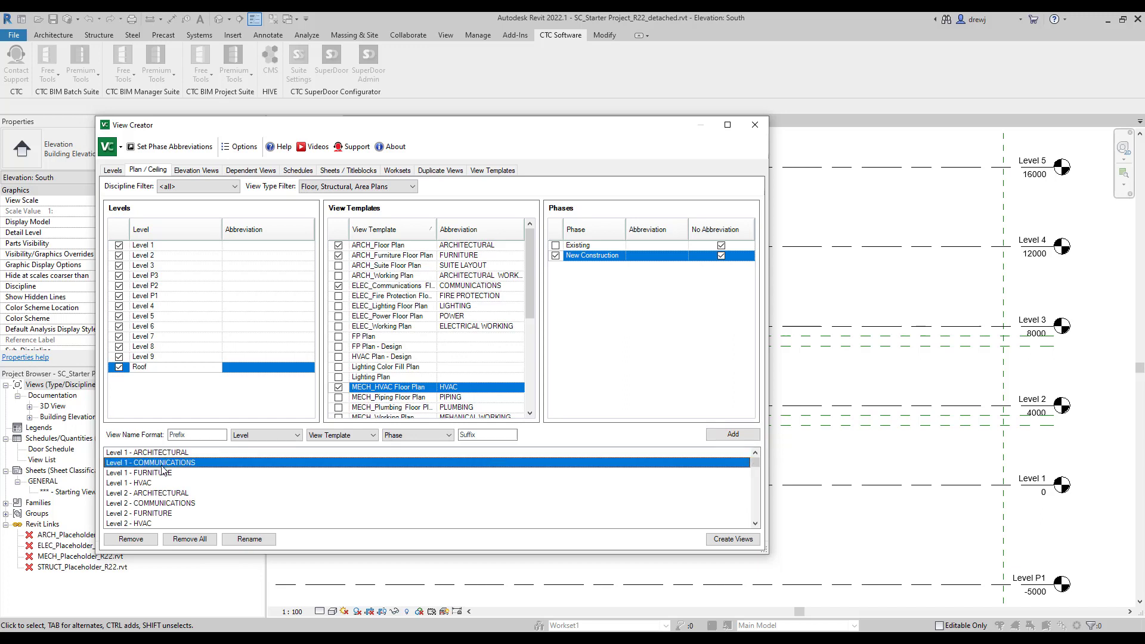
click(164, 474)
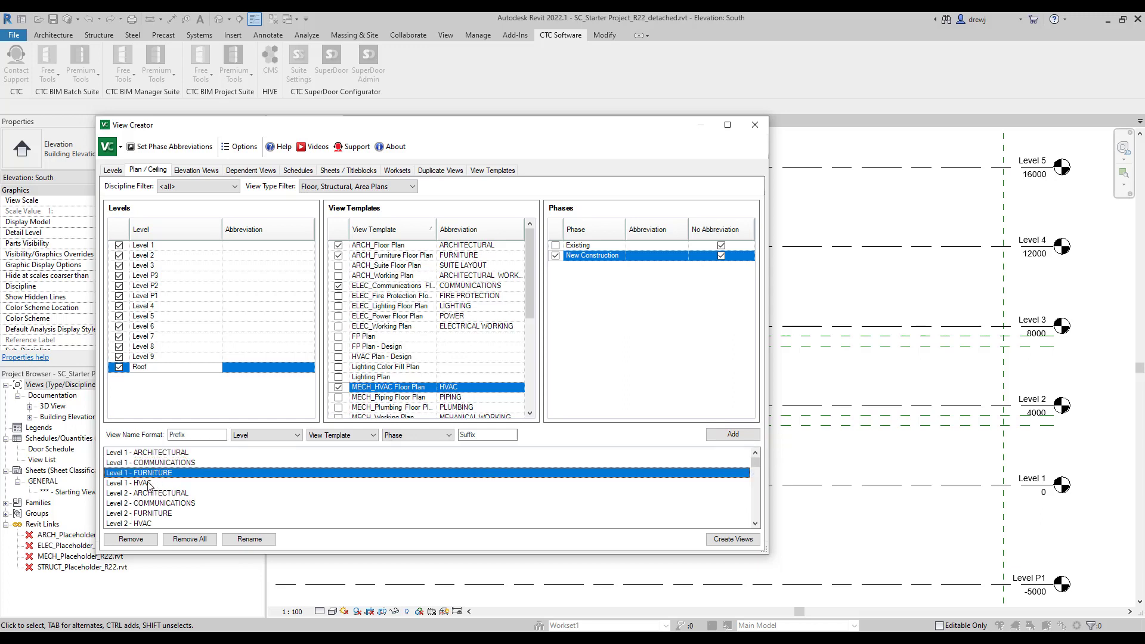
click(149, 484)
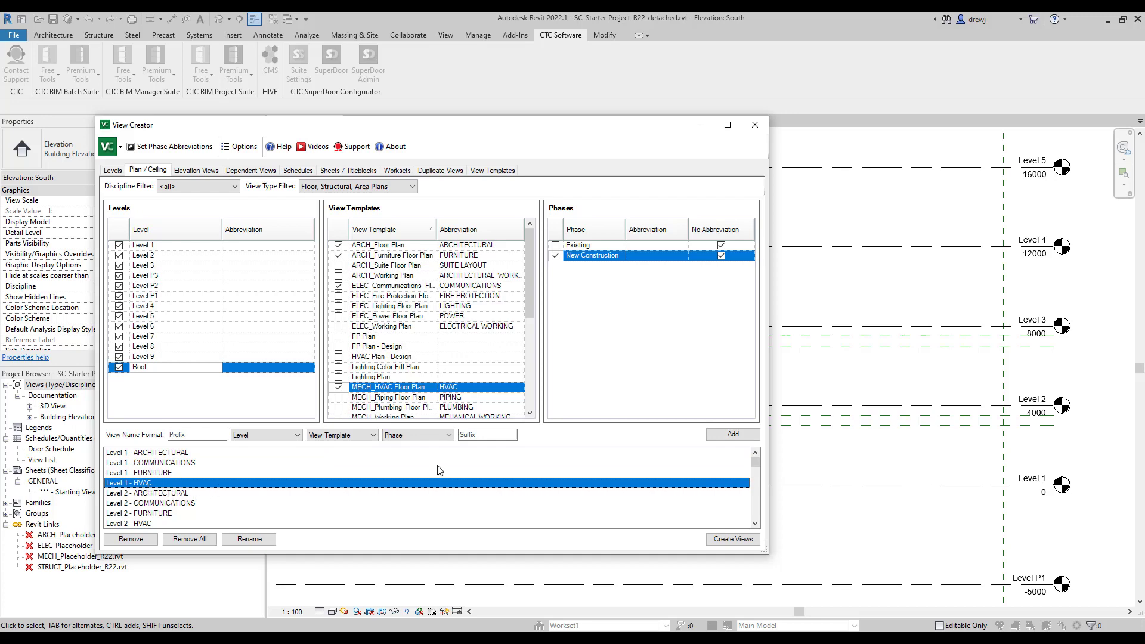
Generate the 52 queued plan views, dismiss the report and close View Creator.
click(740, 540)
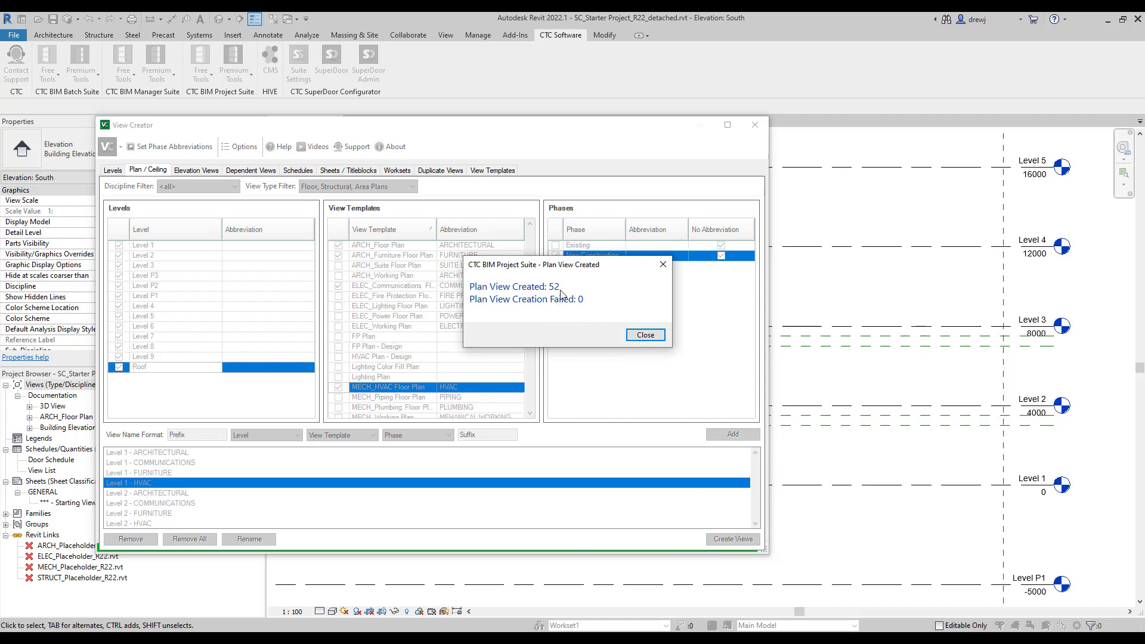
click(642, 335)
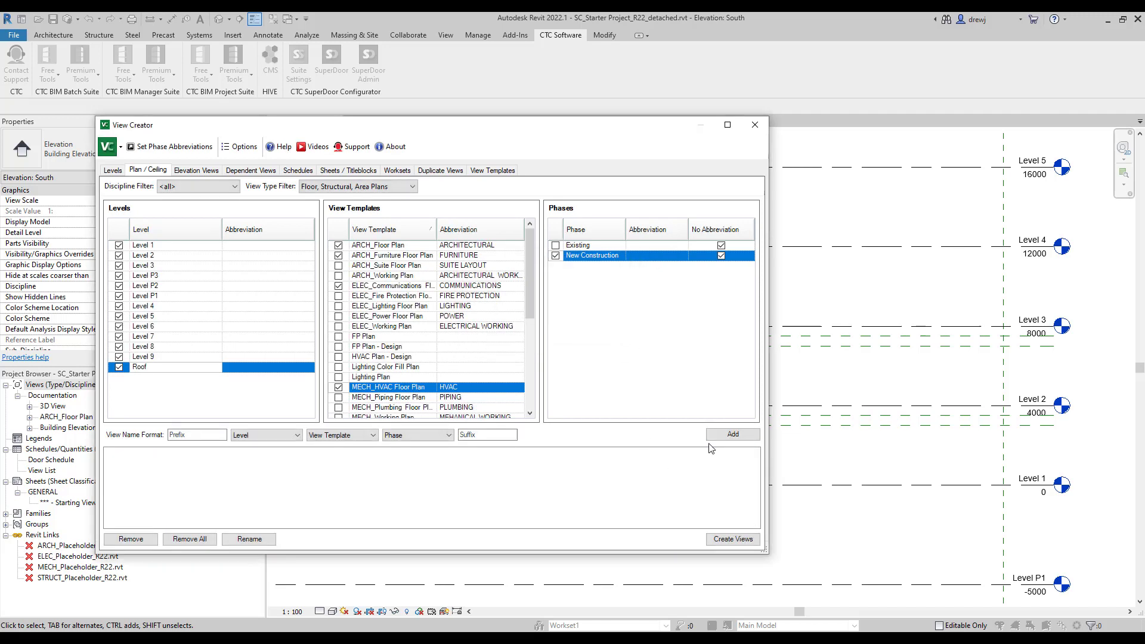
click(753, 127)
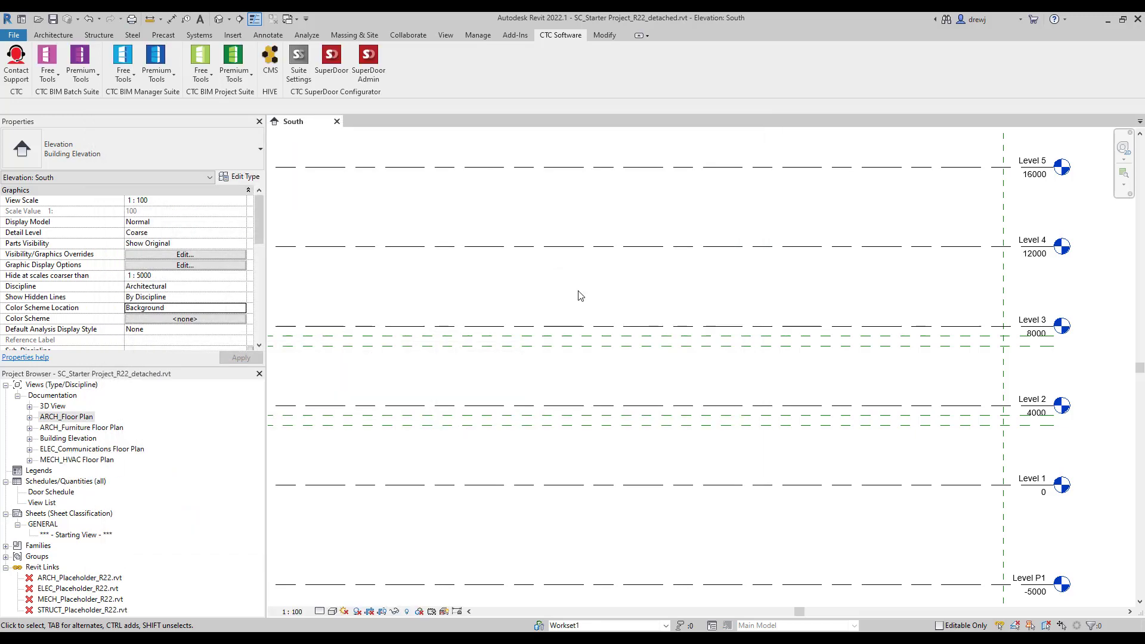
click(29, 418)
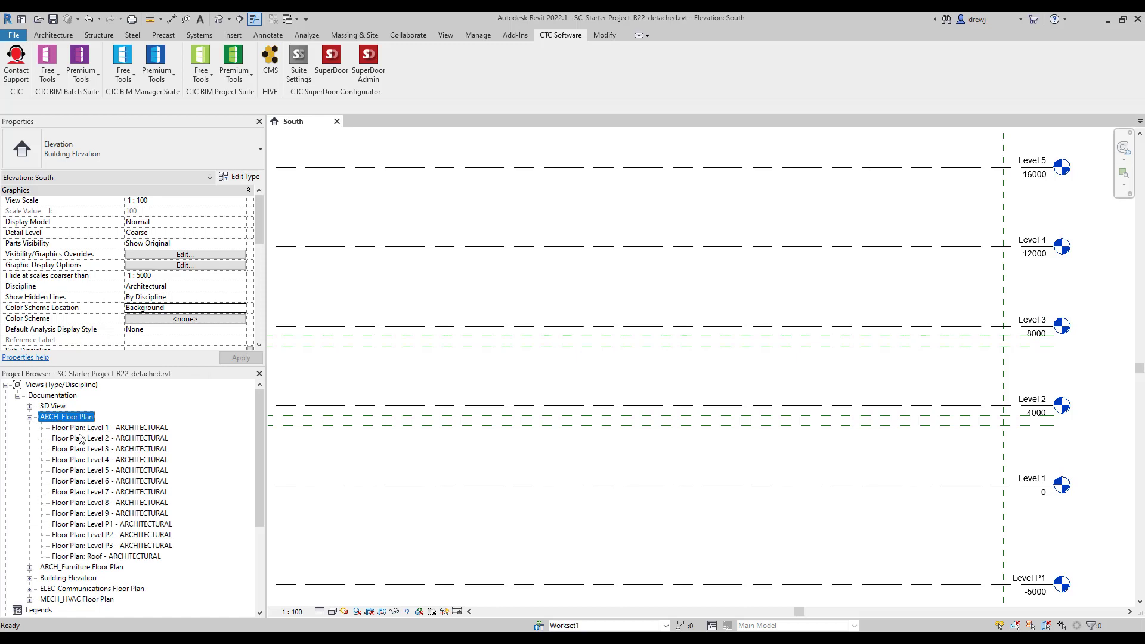
click(29, 566)
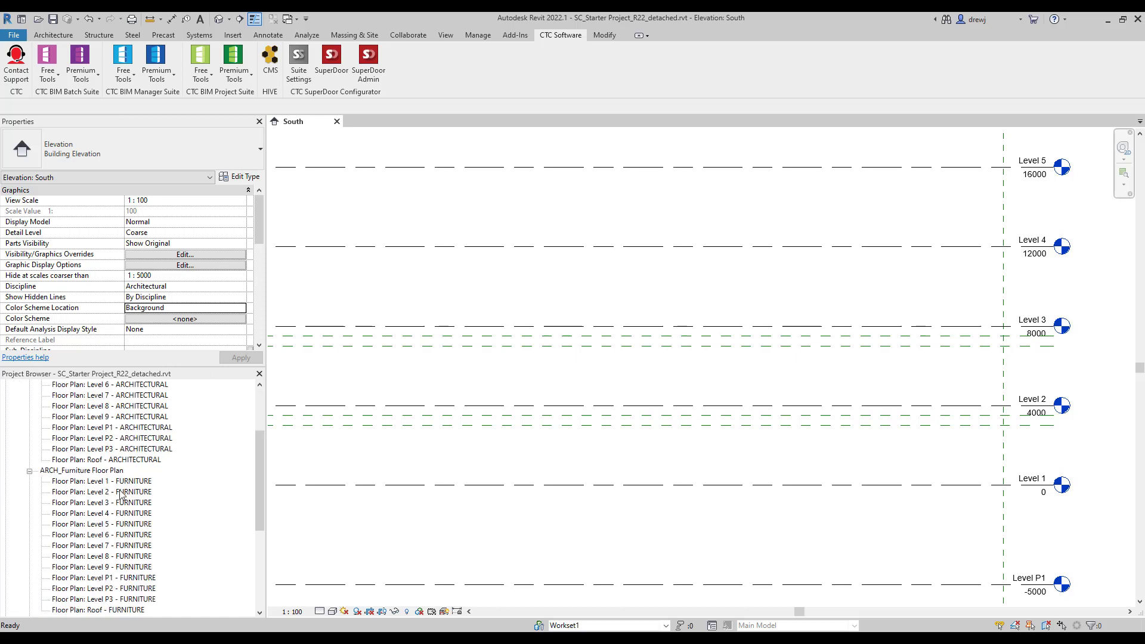
scroll(29, 567, down, 2)
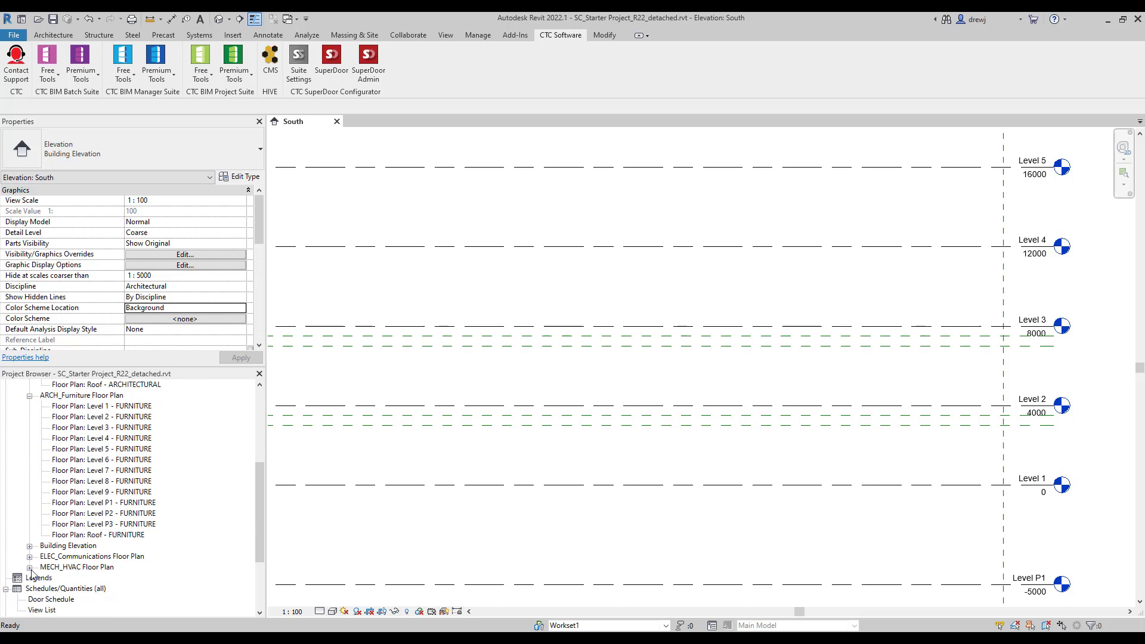
click(30, 567)
click(29, 471)
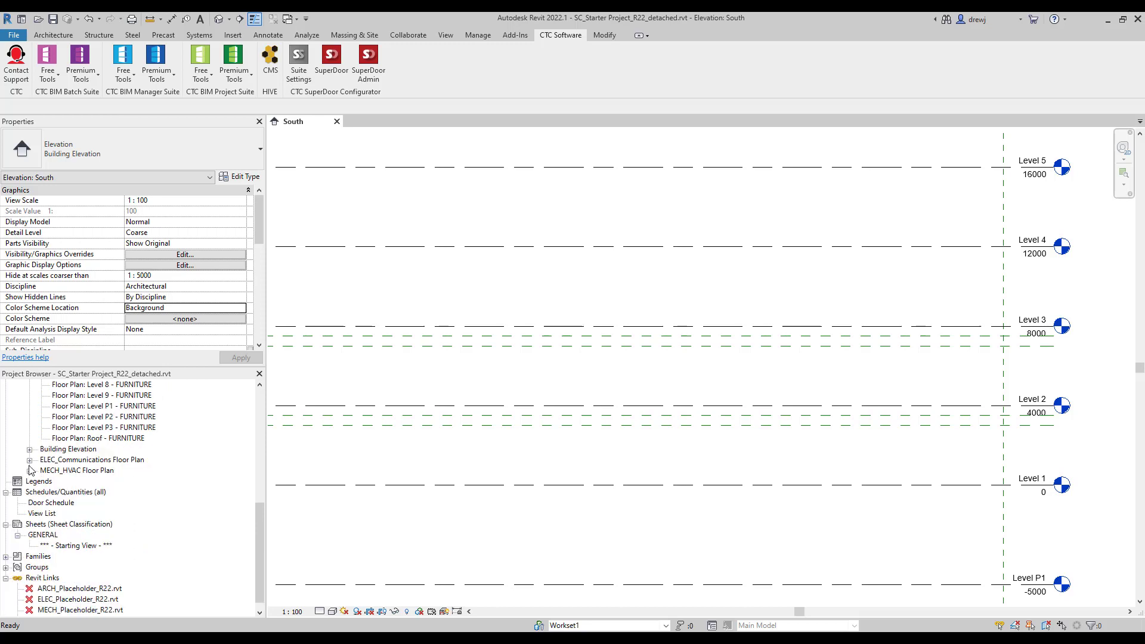
scroll(46, 452, up, 3)
click(29, 427)
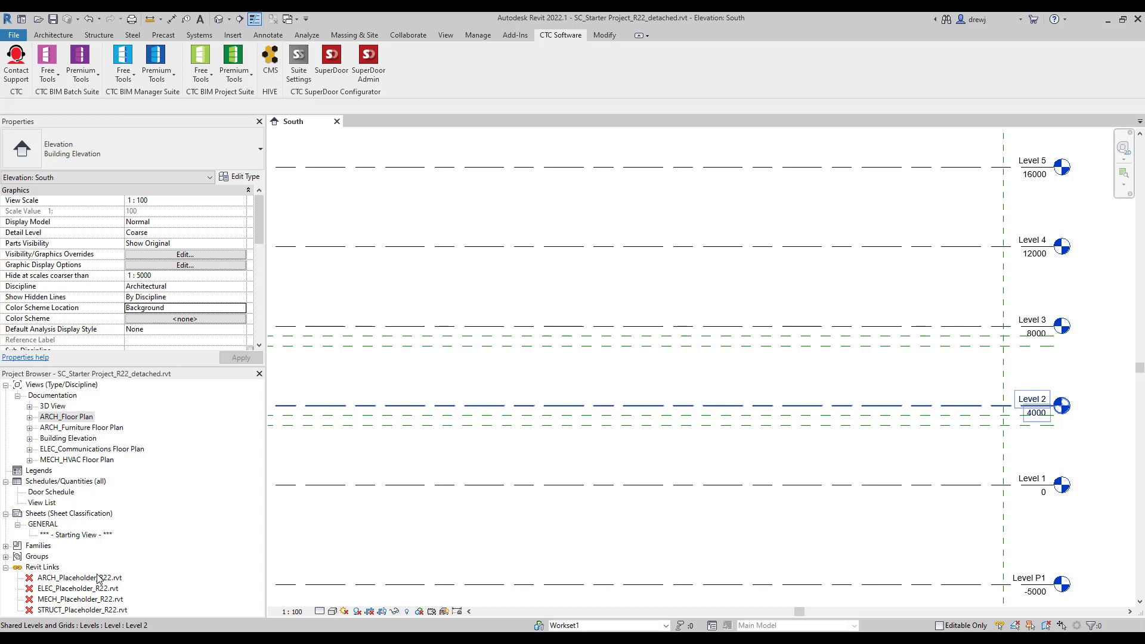
In Import & Link Manager, swap/reload all four Revit links from the Revit Links folder.
click(164, 80)
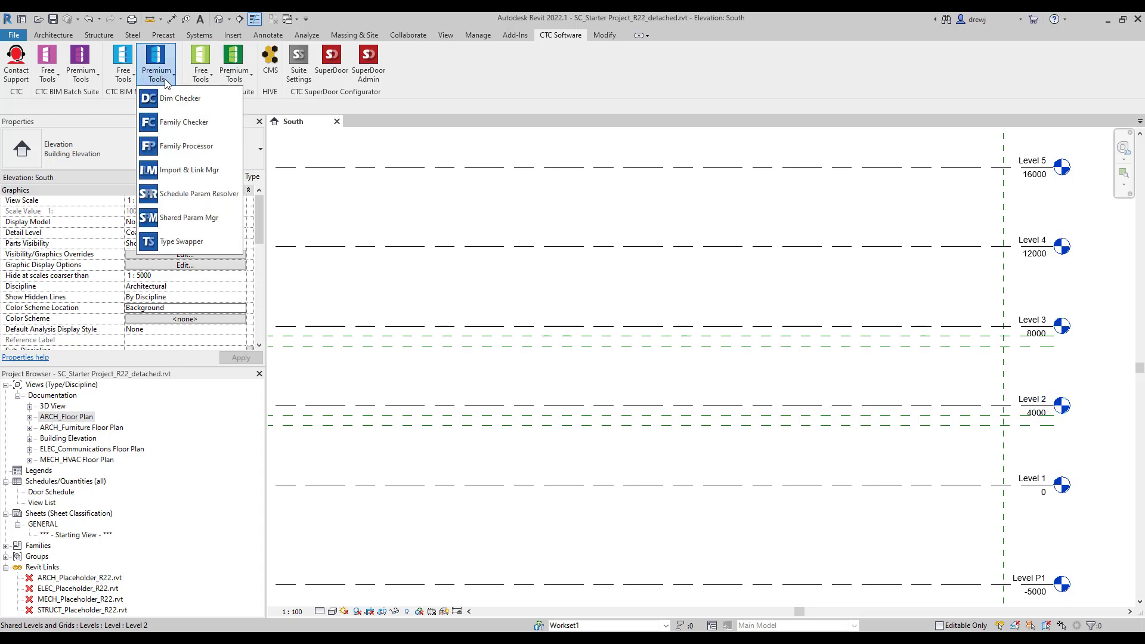
click(200, 171)
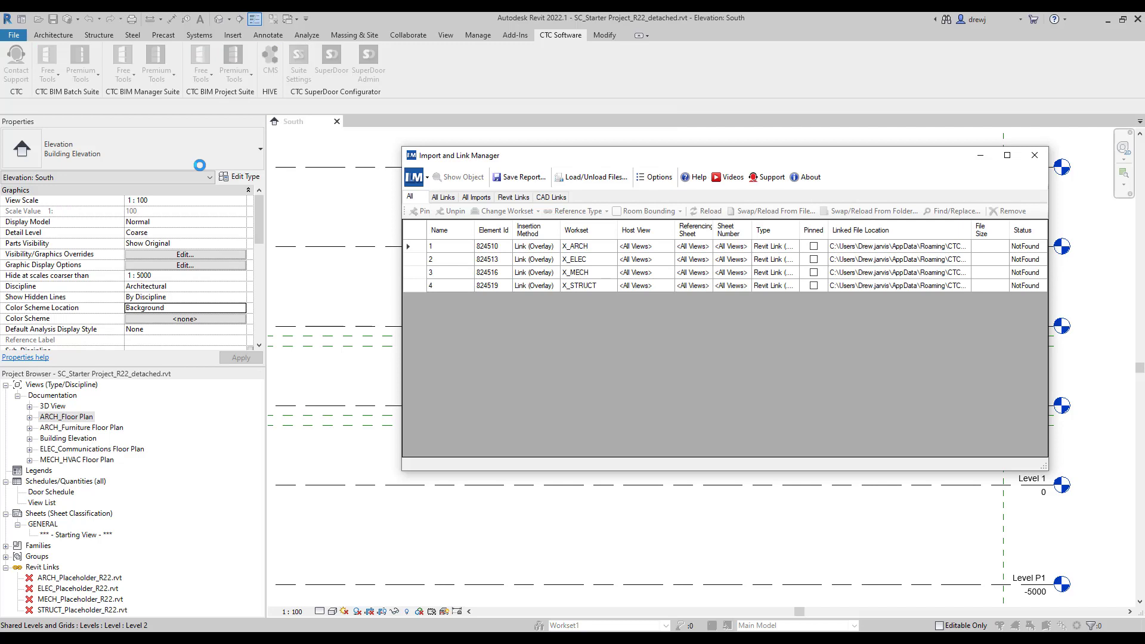
drag(568, 157, 445, 174)
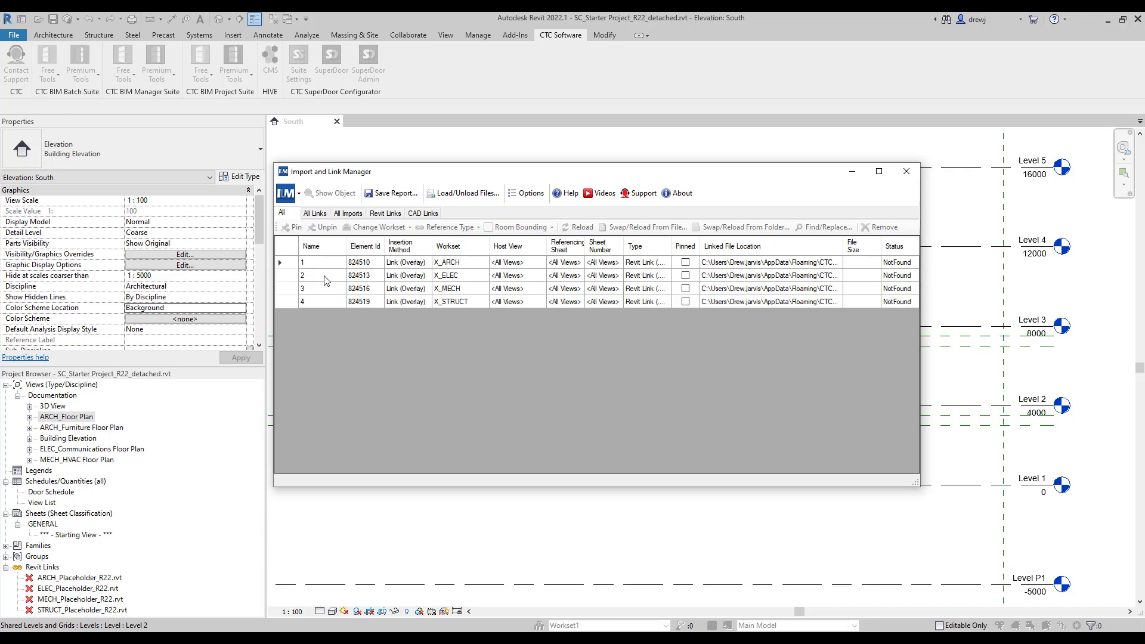
drag(291, 268, 289, 304)
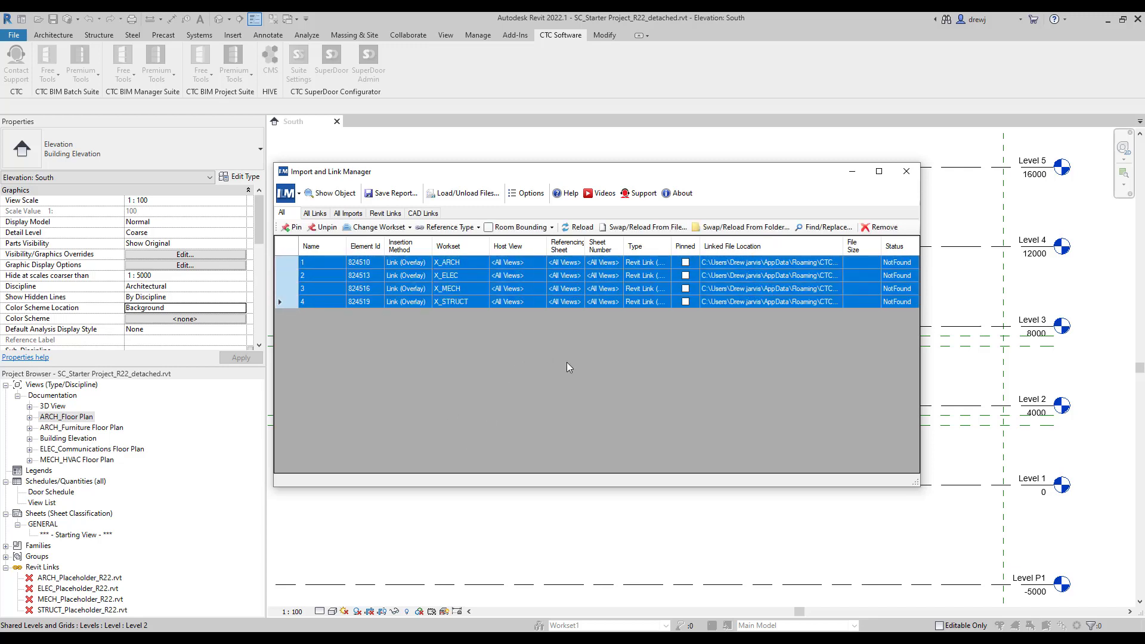
click(738, 228)
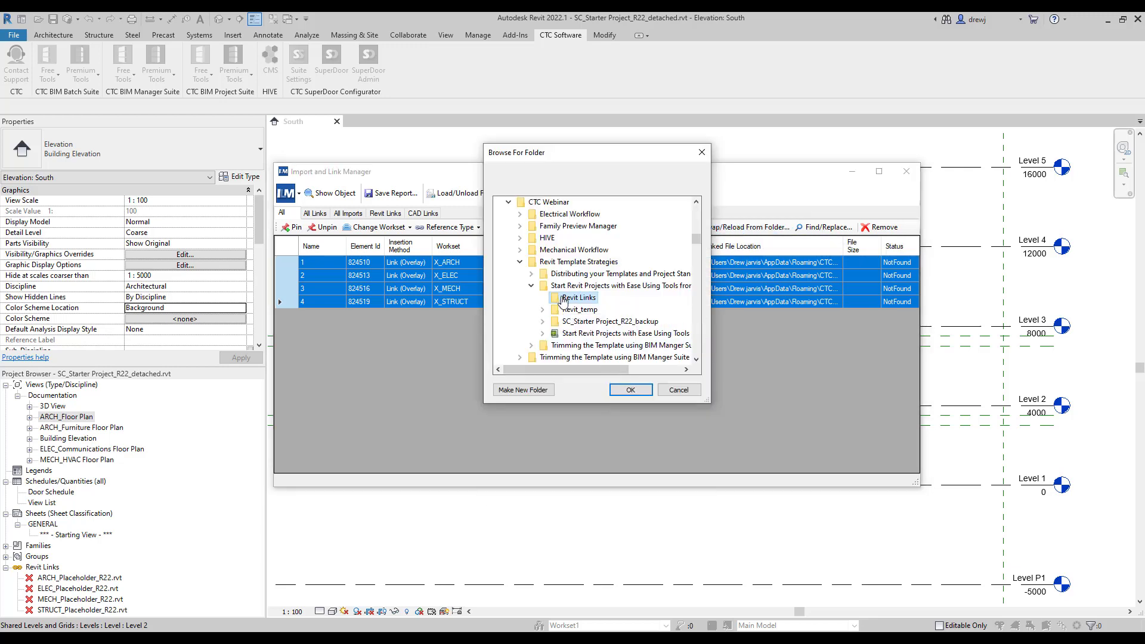
click(631, 390)
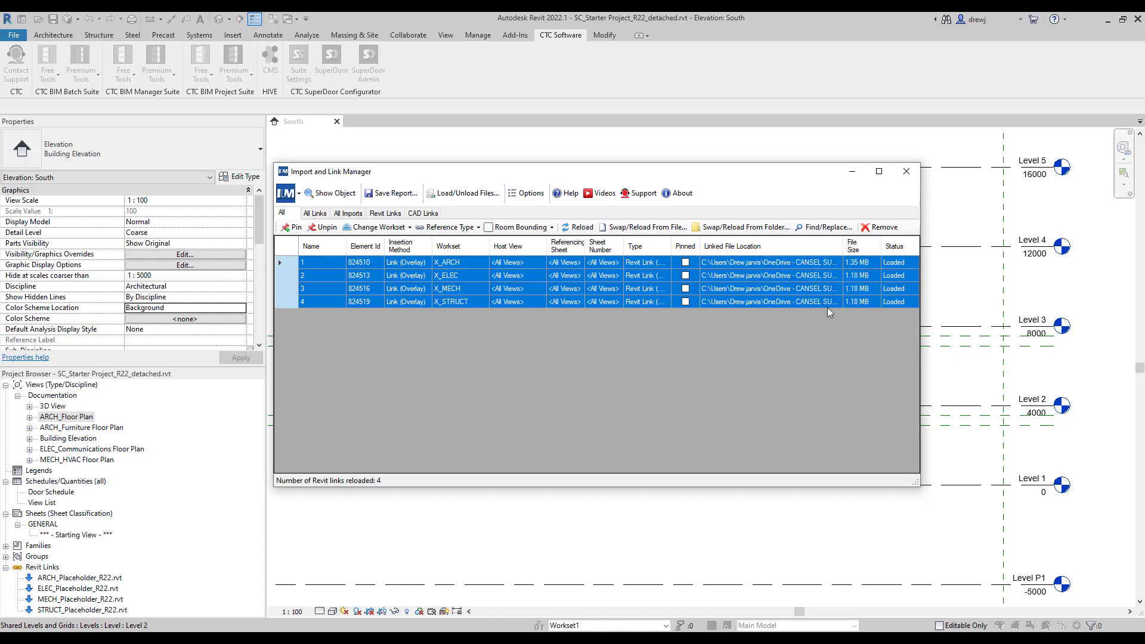
click(906, 171)
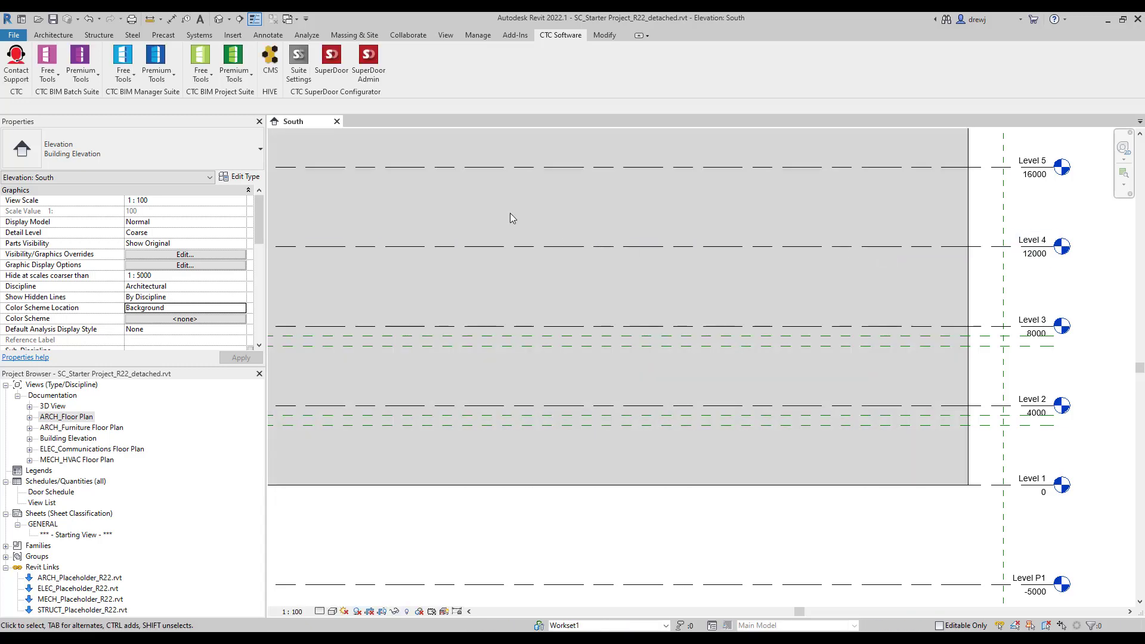
Open the Level 1 - ARCHITECTURAL floor plan, then launch View Creator from Premium Tools.
double_click(59, 416)
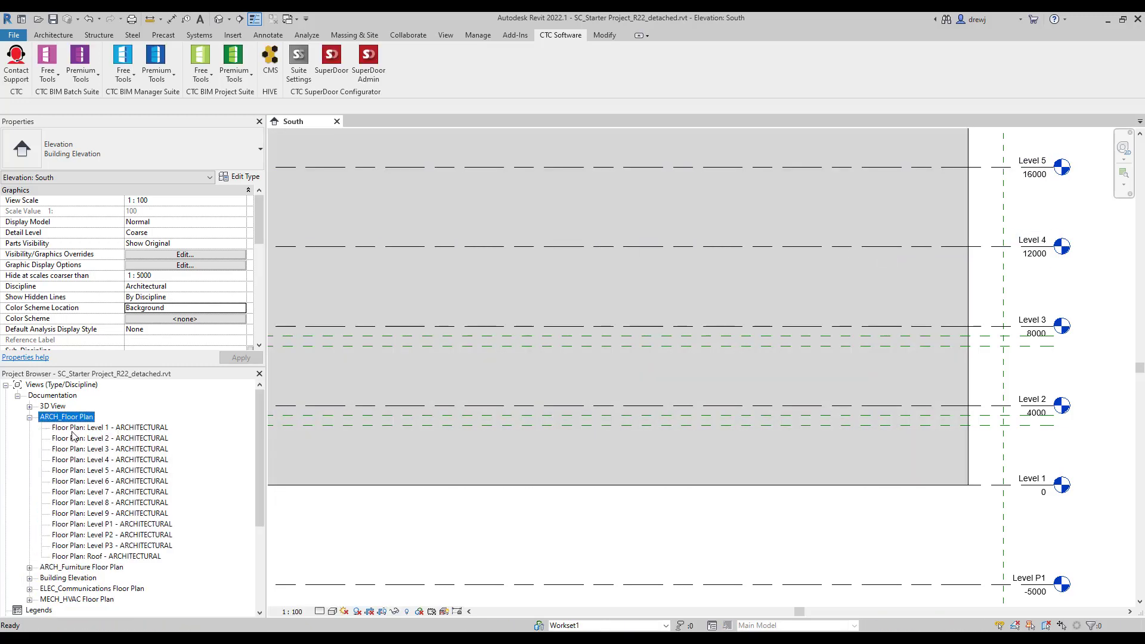
click(87, 428)
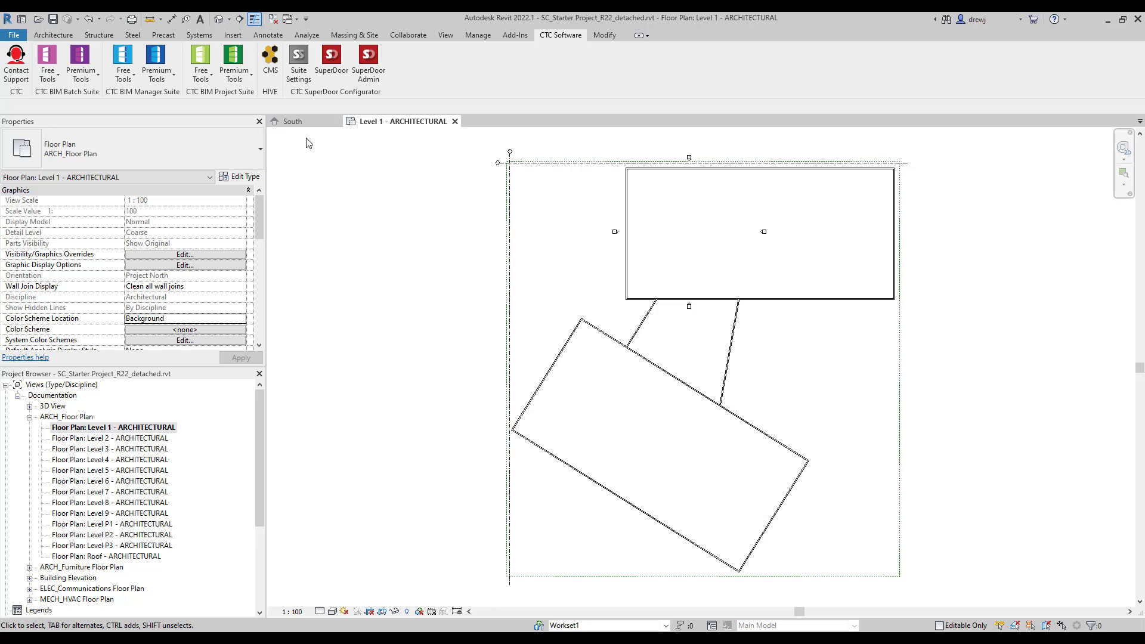
click(245, 80)
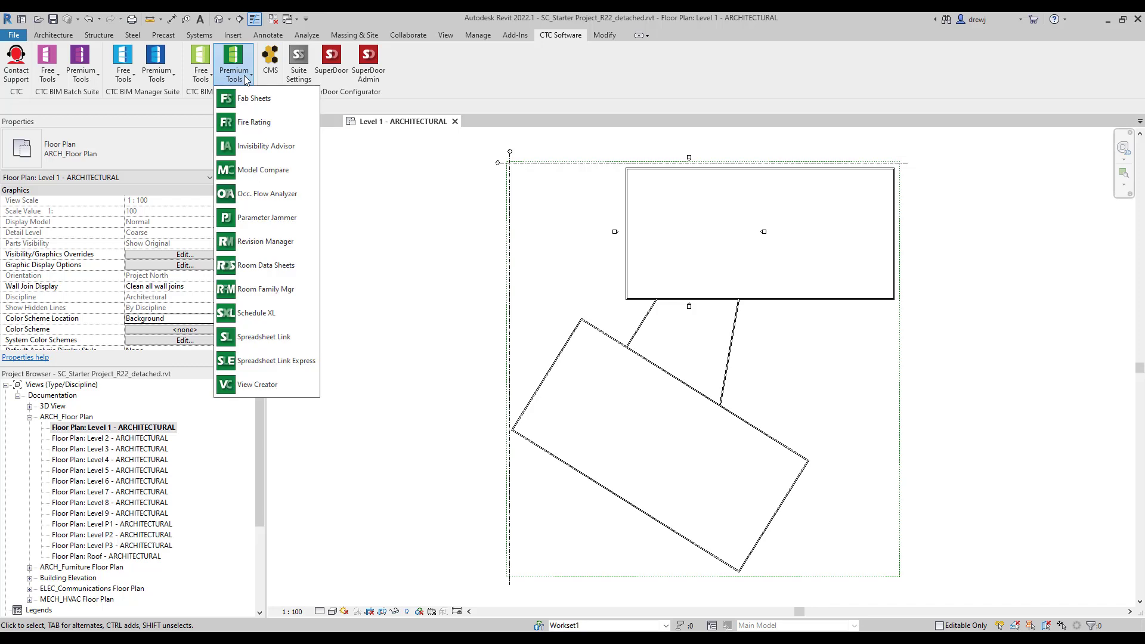
click(291, 385)
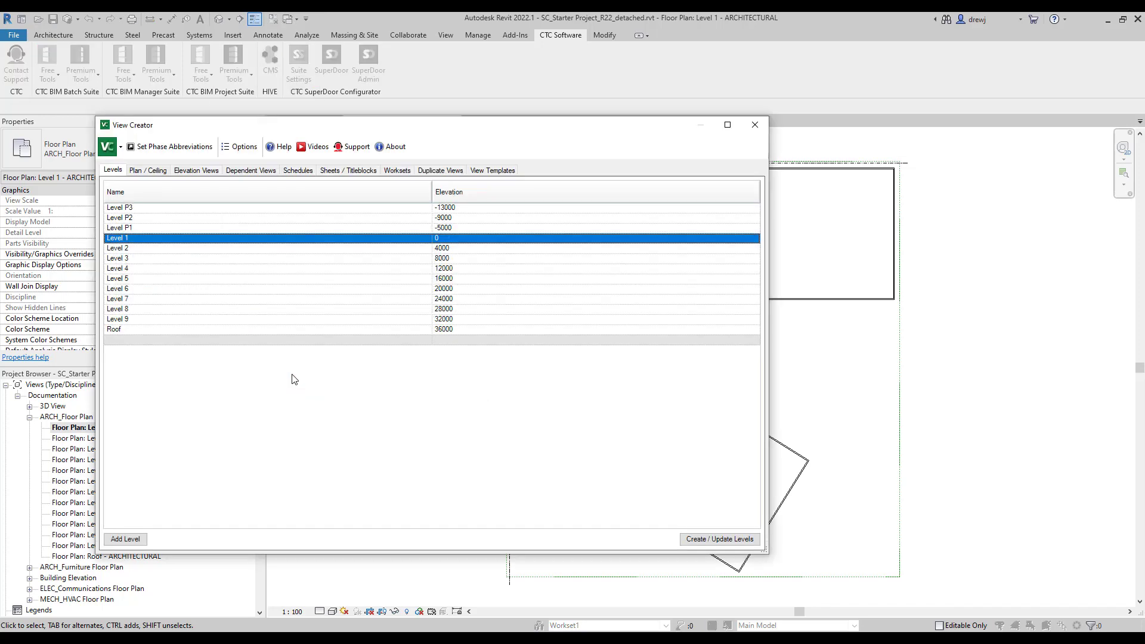
Review View Creator's Dependent Views tab, then close the dialog.
click(256, 171)
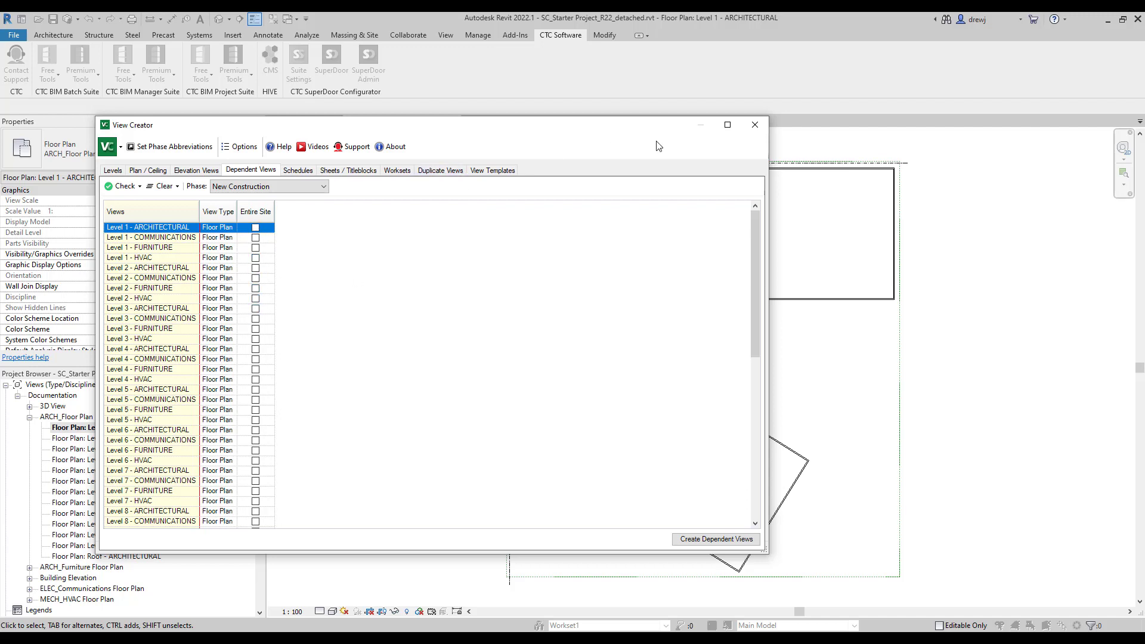
click(753, 129)
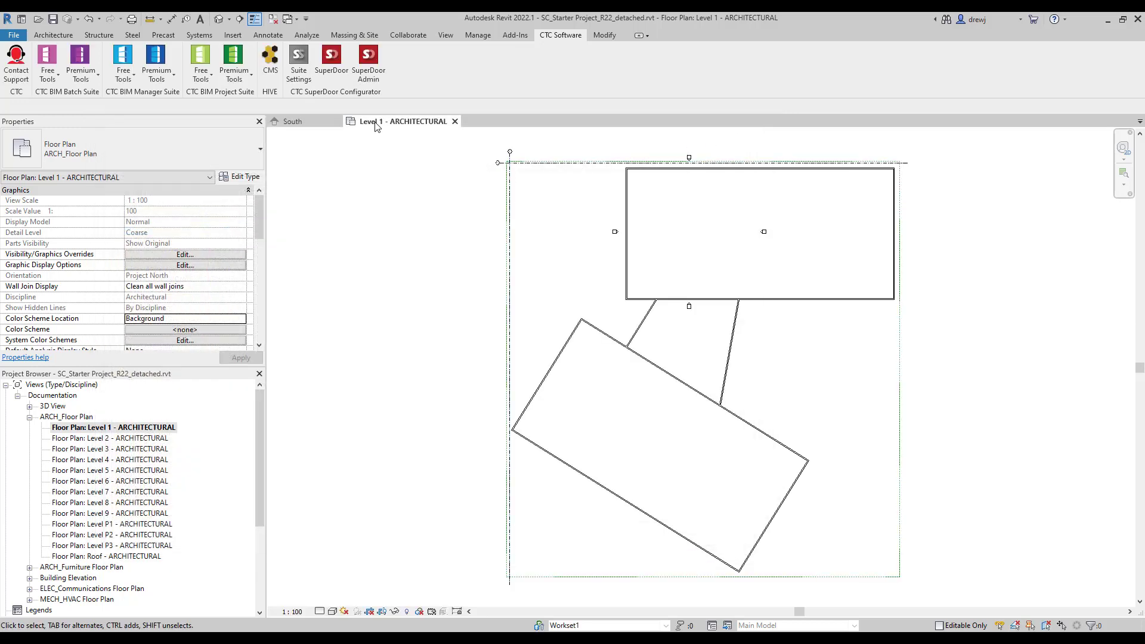
Draw a scope box around the upper linked building and name it as a Building Area.
click(445, 35)
click(680, 63)
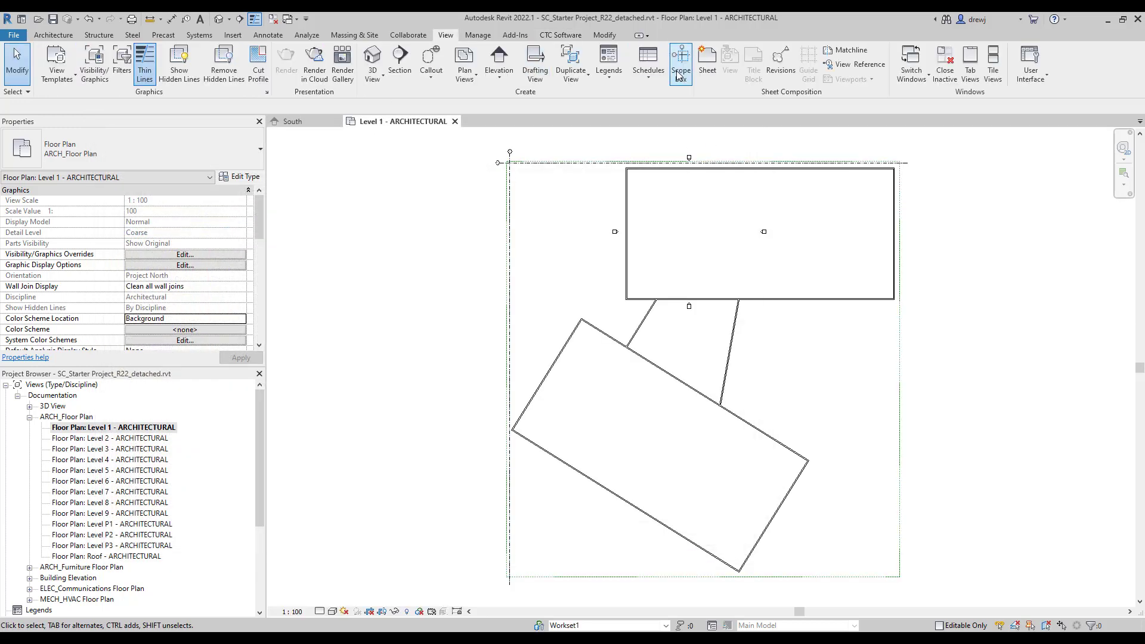
scroll(625, 176, up, 3)
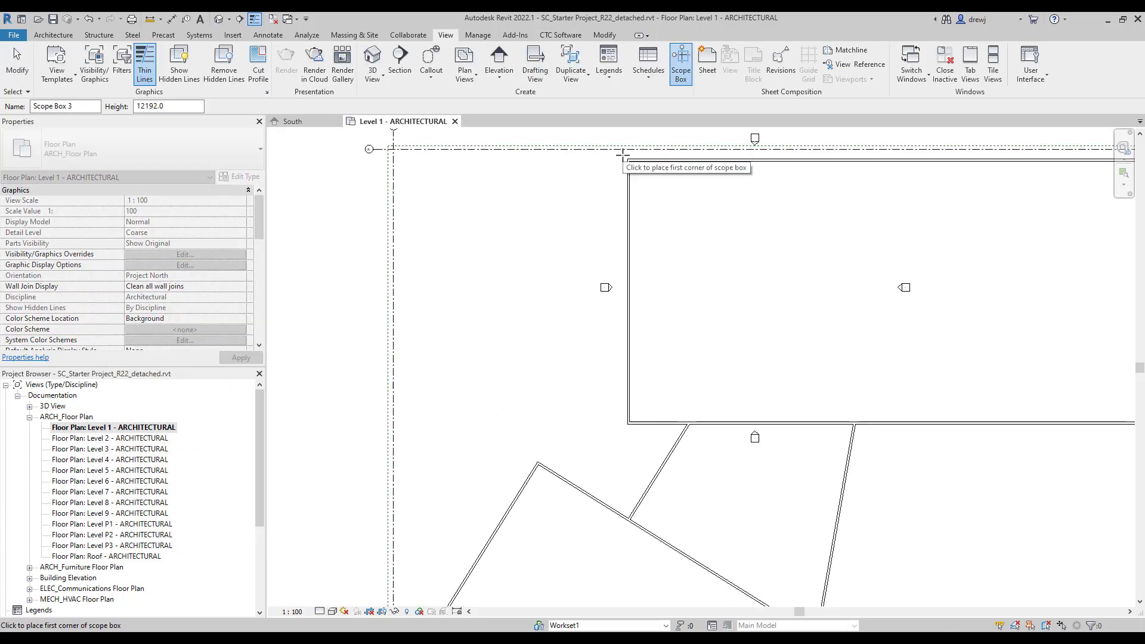
click(625, 169)
scroll(797, 299, down, 3)
scroll(852, 368, down, 1)
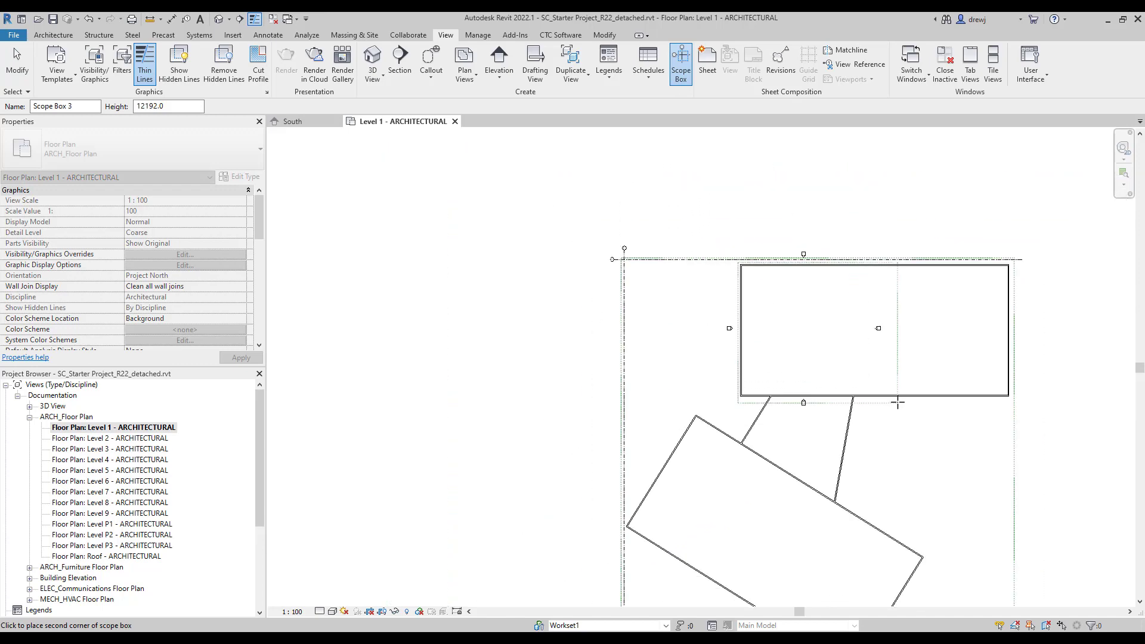
click(897, 401)
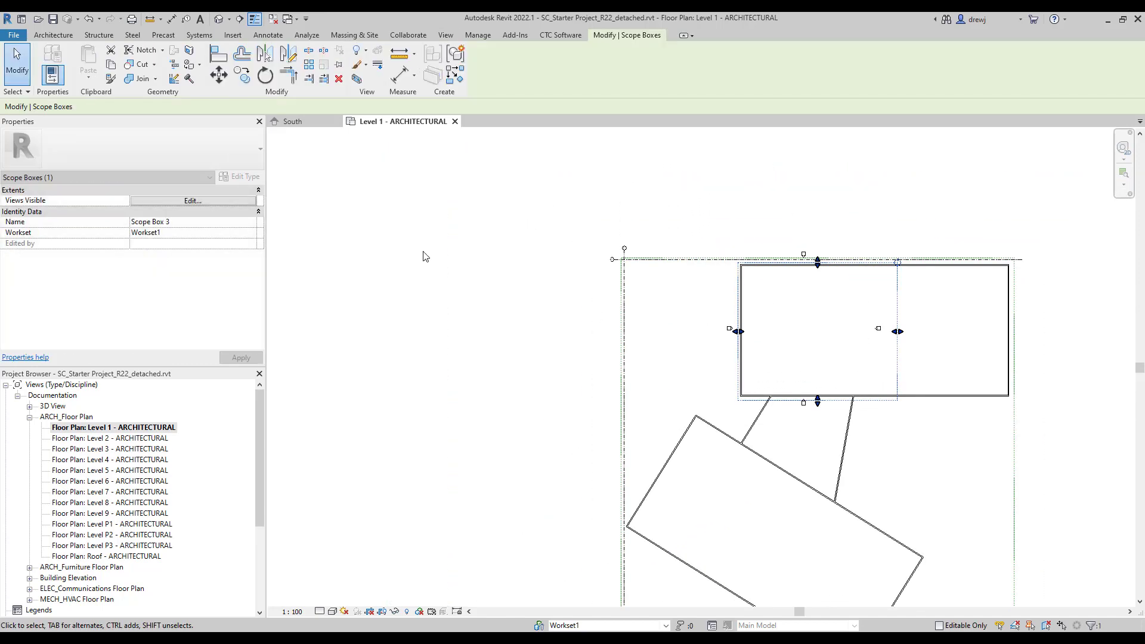
click(215, 222)
text(B)
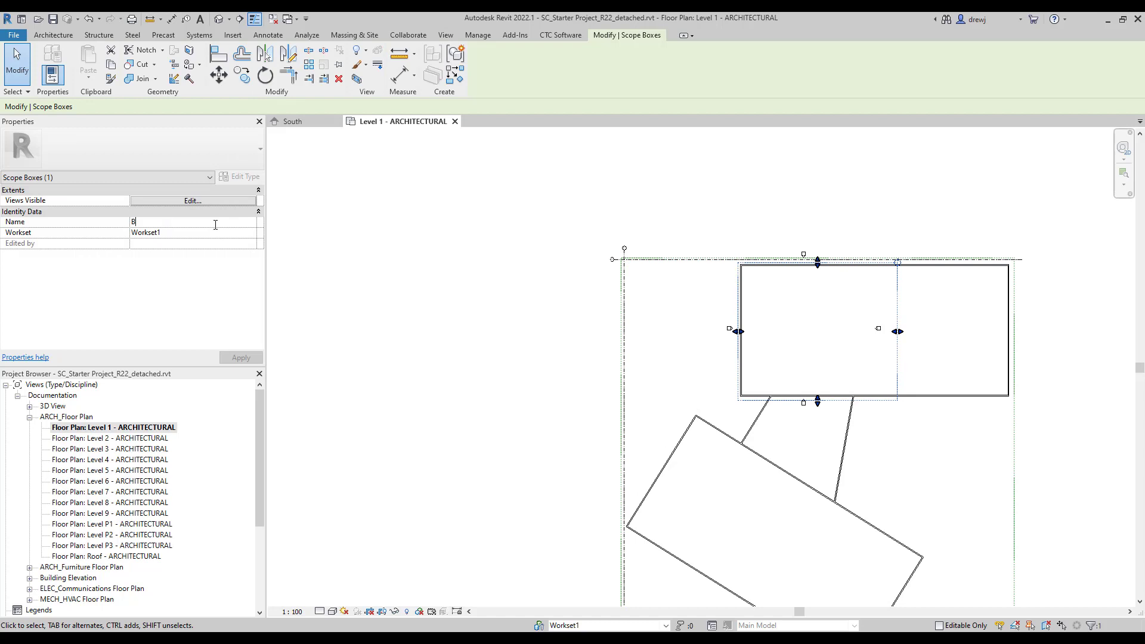
text(uilding Areco)
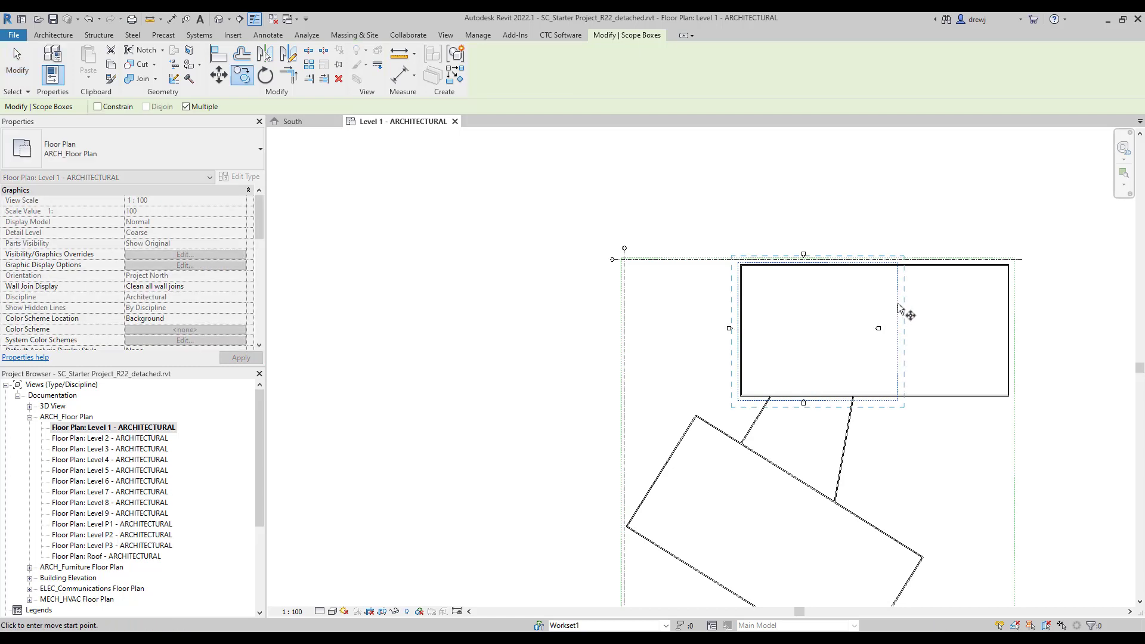
Copy the scope box over the upper wing's right part, middle section and angled wing, then select Building Area D.
click(903, 305)
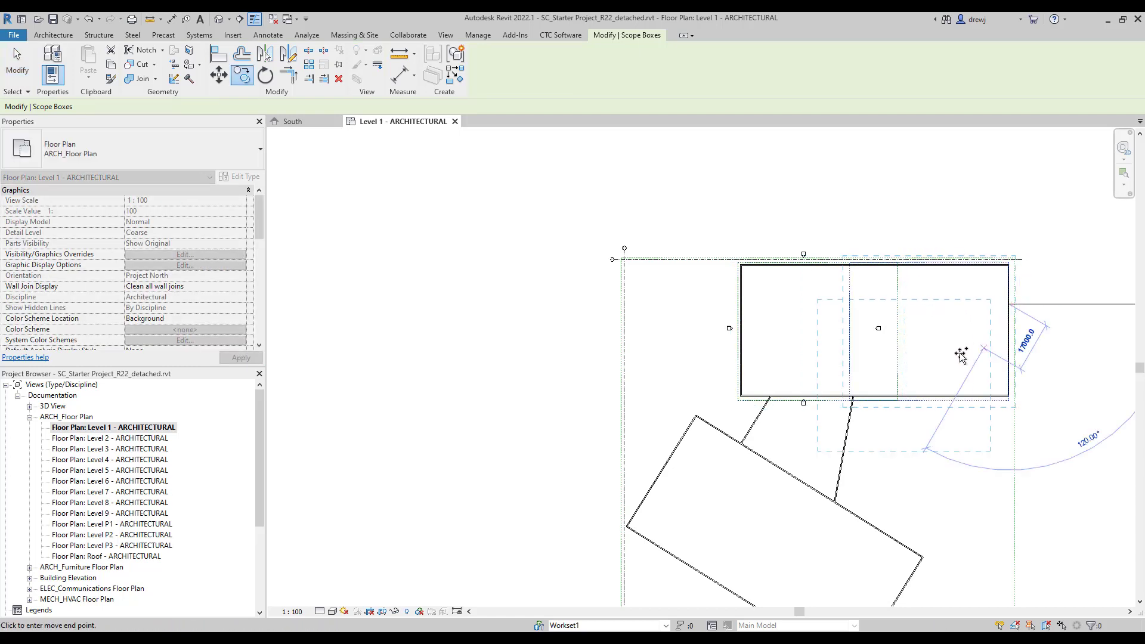
click(916, 354)
key(Escape)
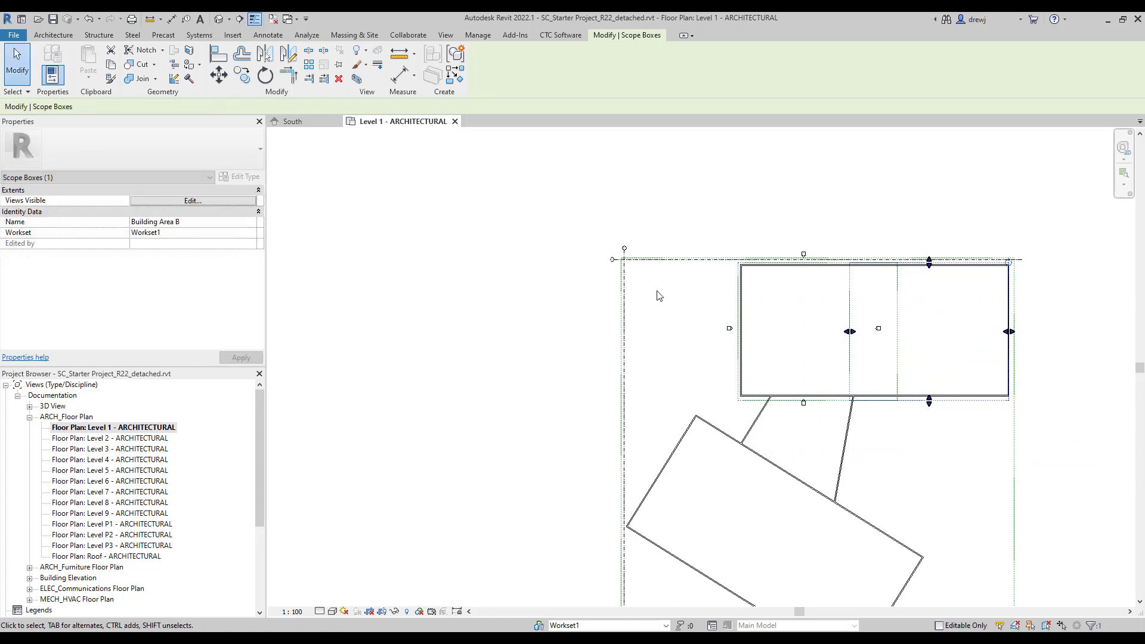
key(c)
key(o)
click(940, 321)
click(820, 447)
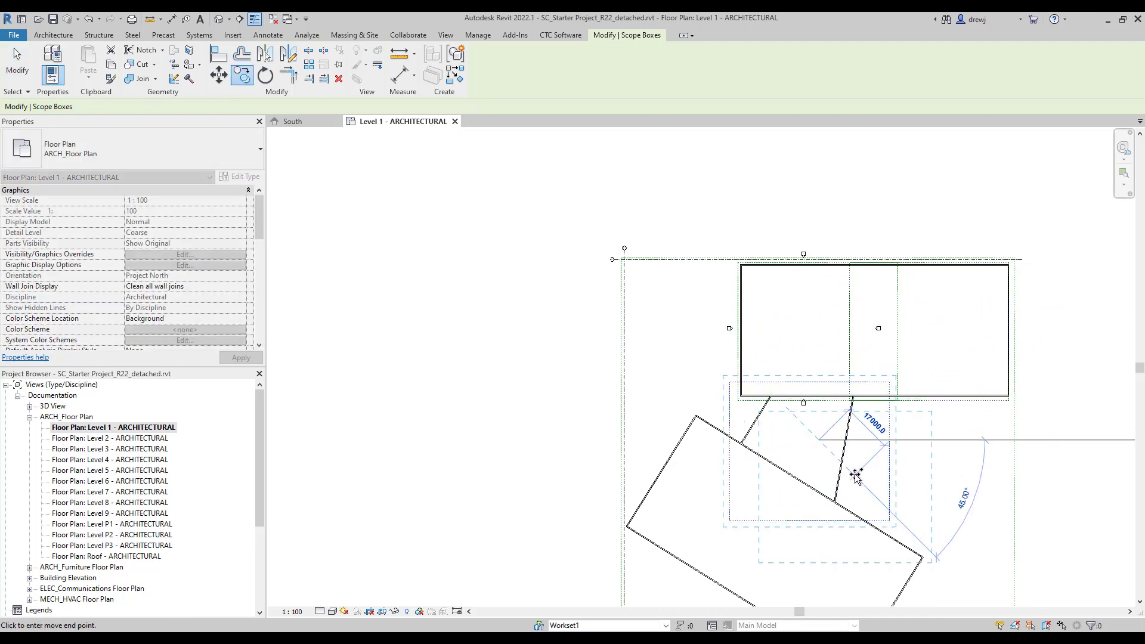
click(686, 469)
key(Escape)
key(Escape)
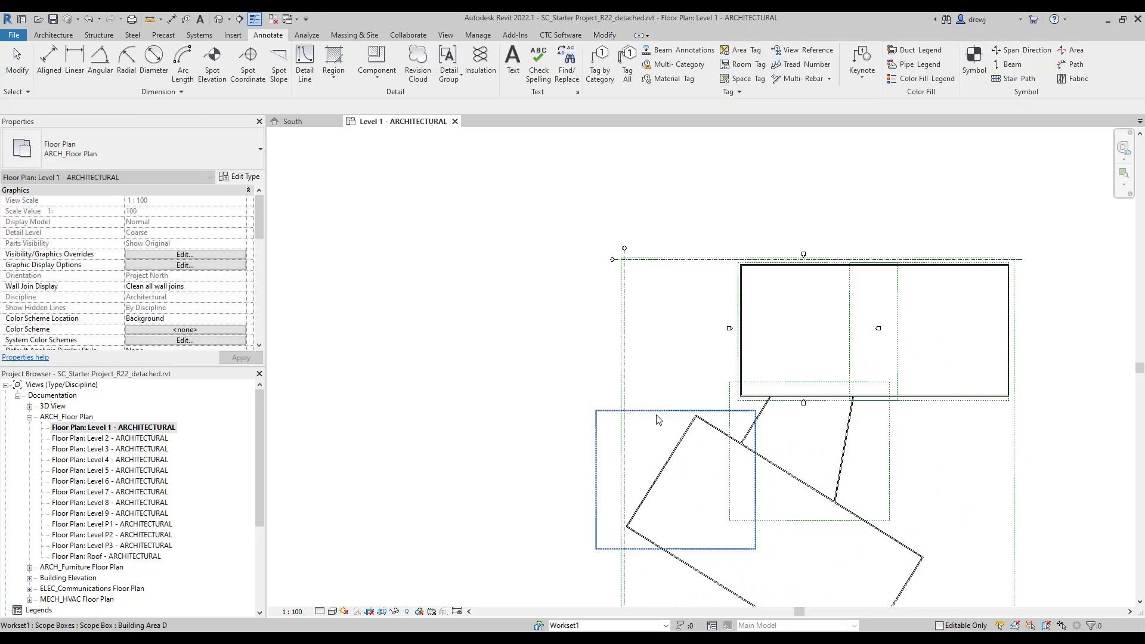
click(655, 412)
Rotate Building Area D 32° to match the angled wing and nudge it into place.
key(r)
key(o)
click(745, 342)
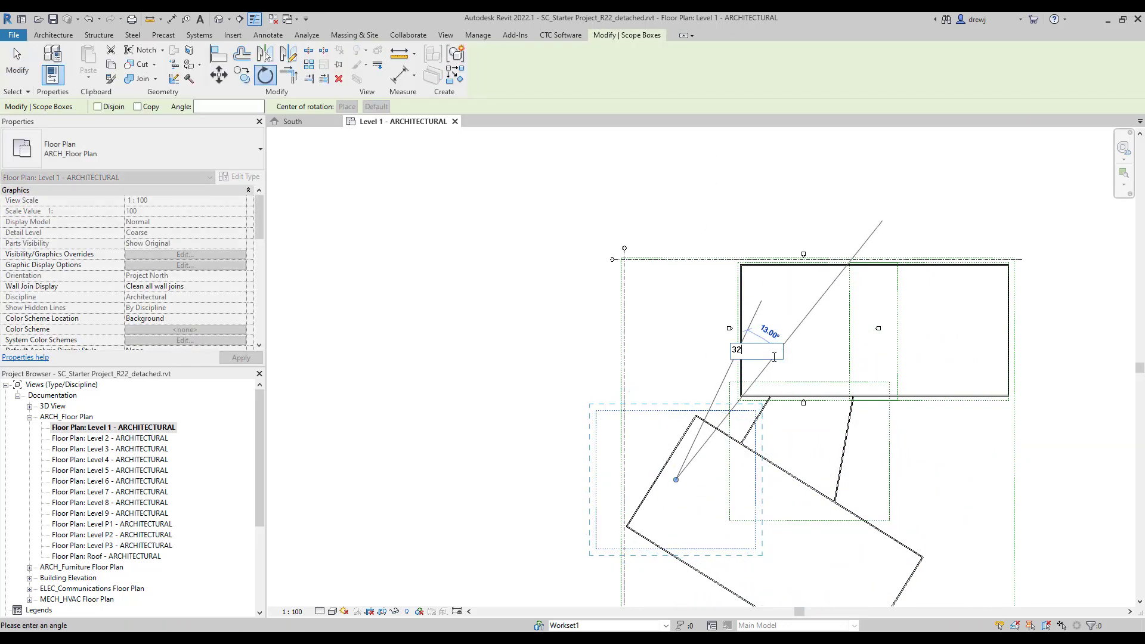
click(810, 402)
middle_drag(809, 402, 801, 337)
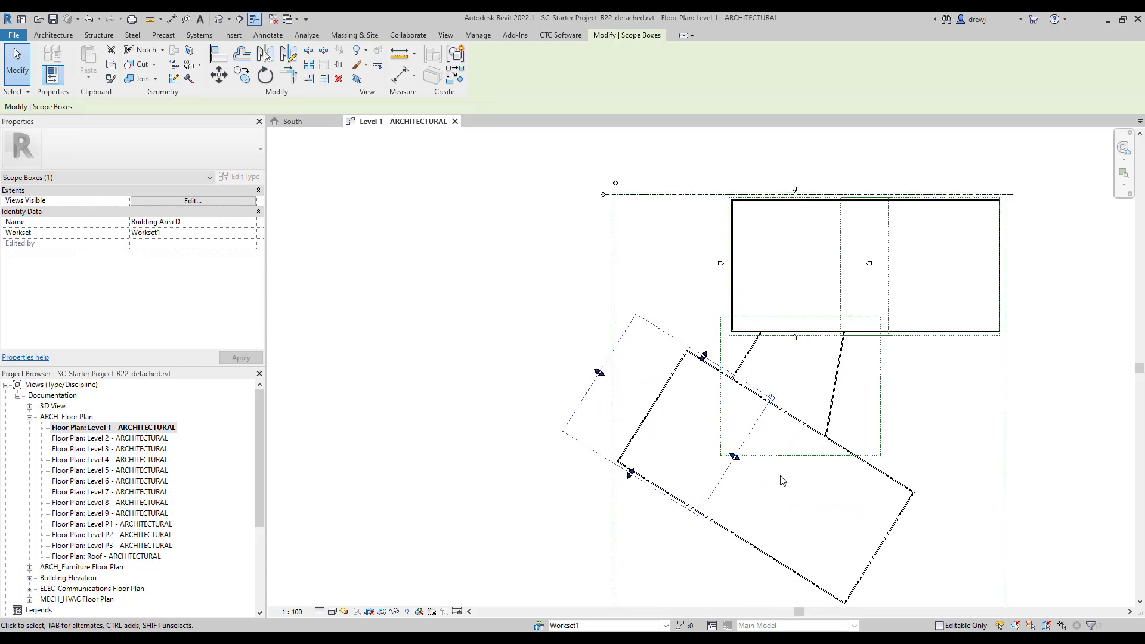
key(shift+Down)
key(shift+Right)
key(Right)
key(Right)
key(Right)
key(Right)
key(Right)
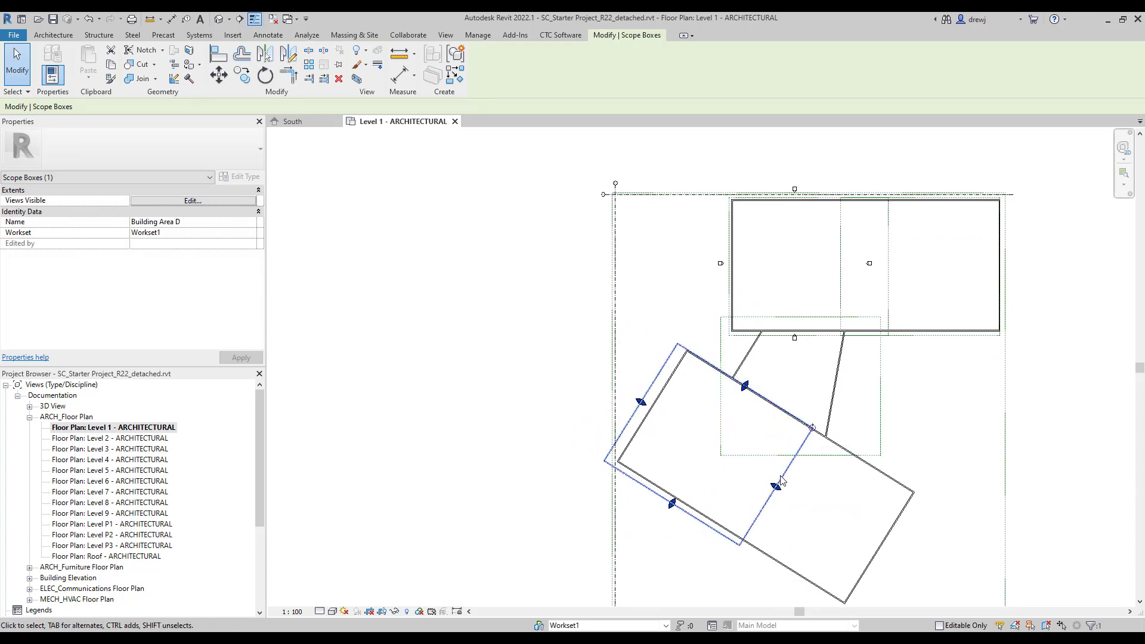
key(Down)
key(Right)
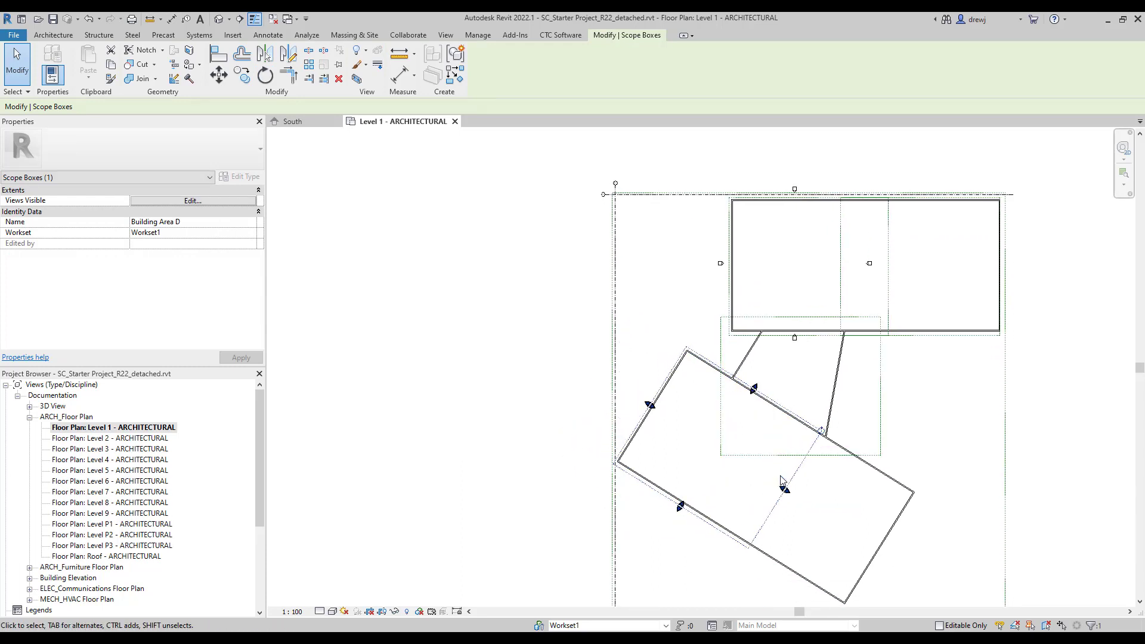
Copy the rotated box to the angled wing's far end to create Building Area E.
key(m)
key(v)
click(790, 483)
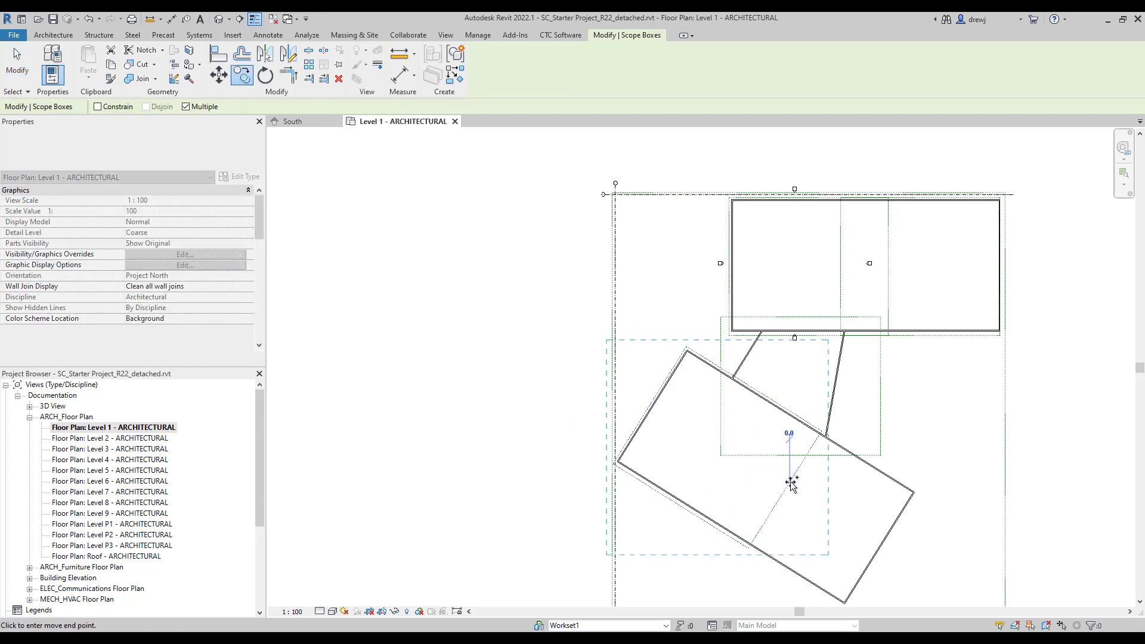
click(892, 546)
key(Escape)
key(Escape)
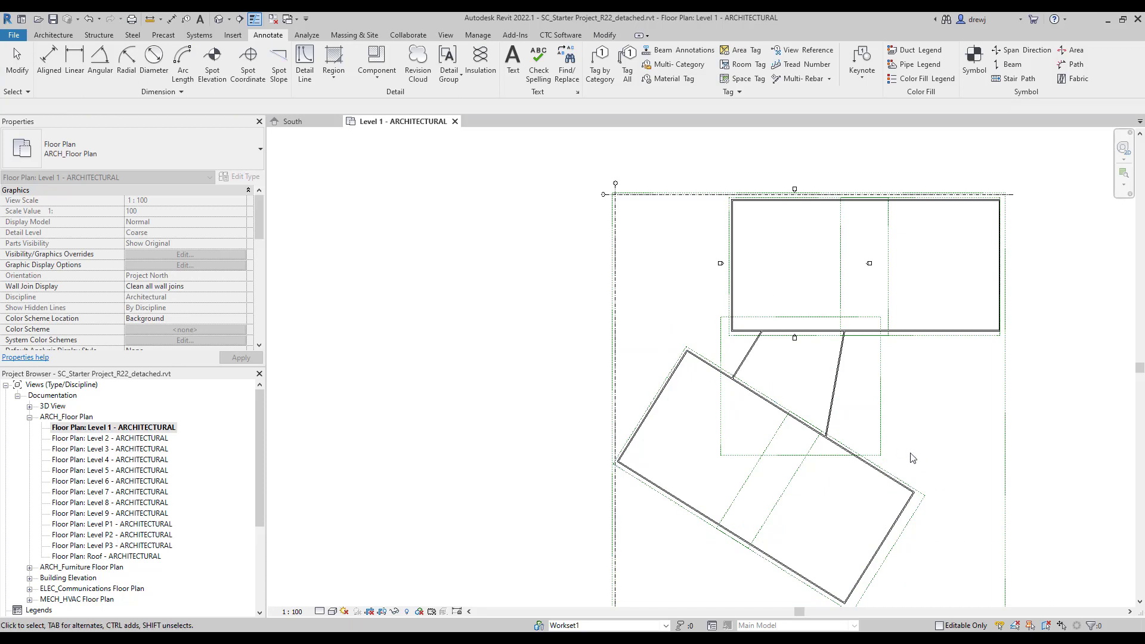
click(917, 514)
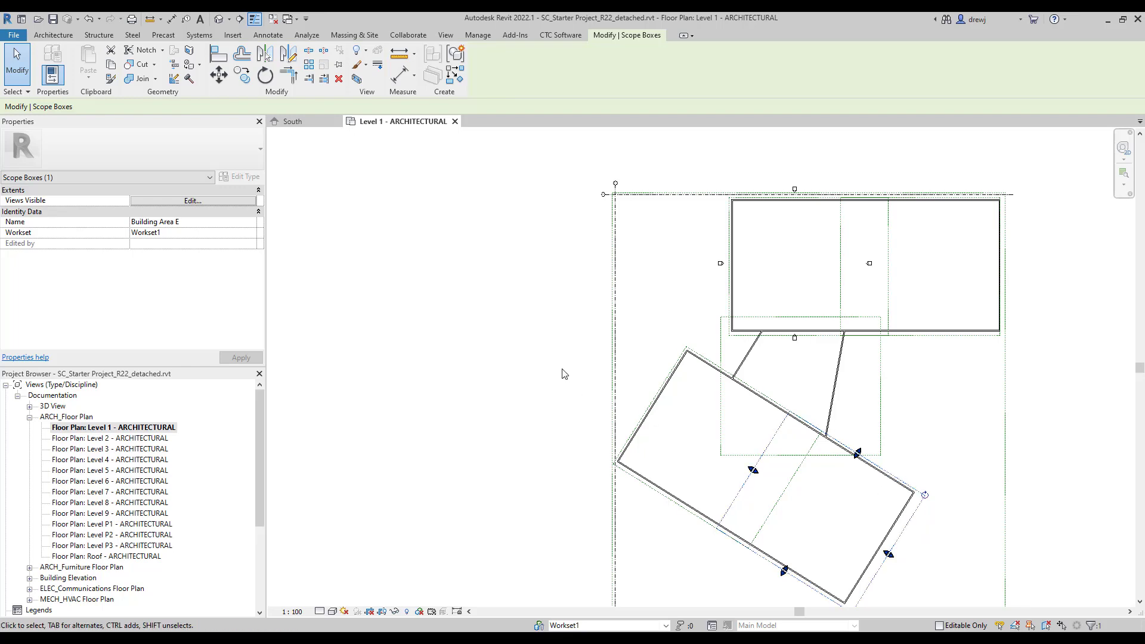
key(Escape)
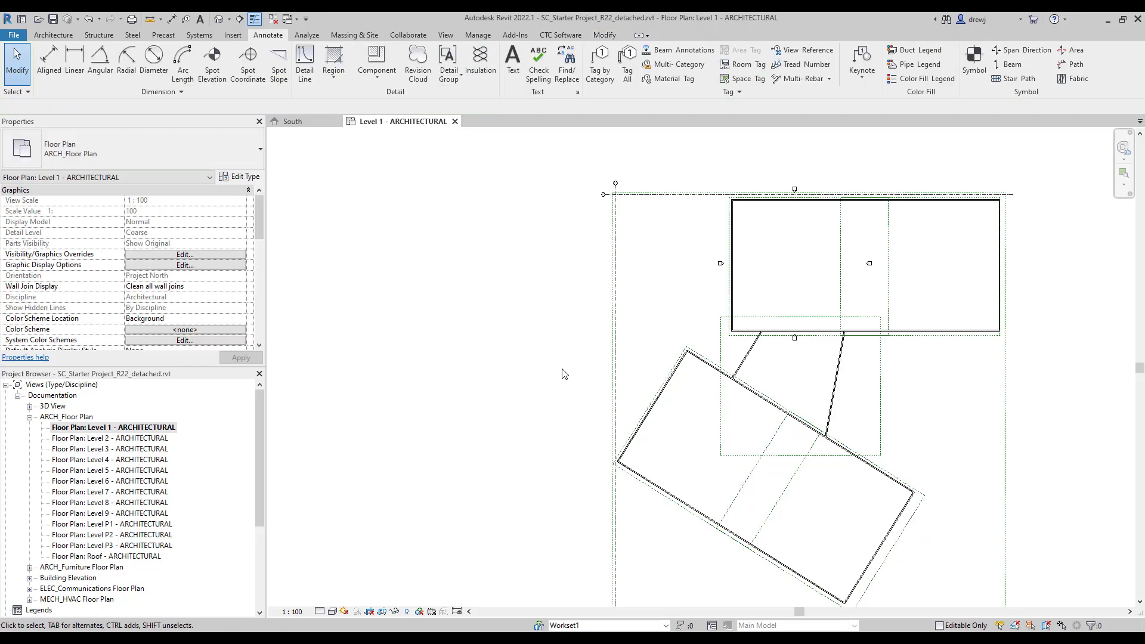
click(447, 36)
In View Creator's Dependent Views, check all building areas for every view and create 312 dependent views.
click(554, 36)
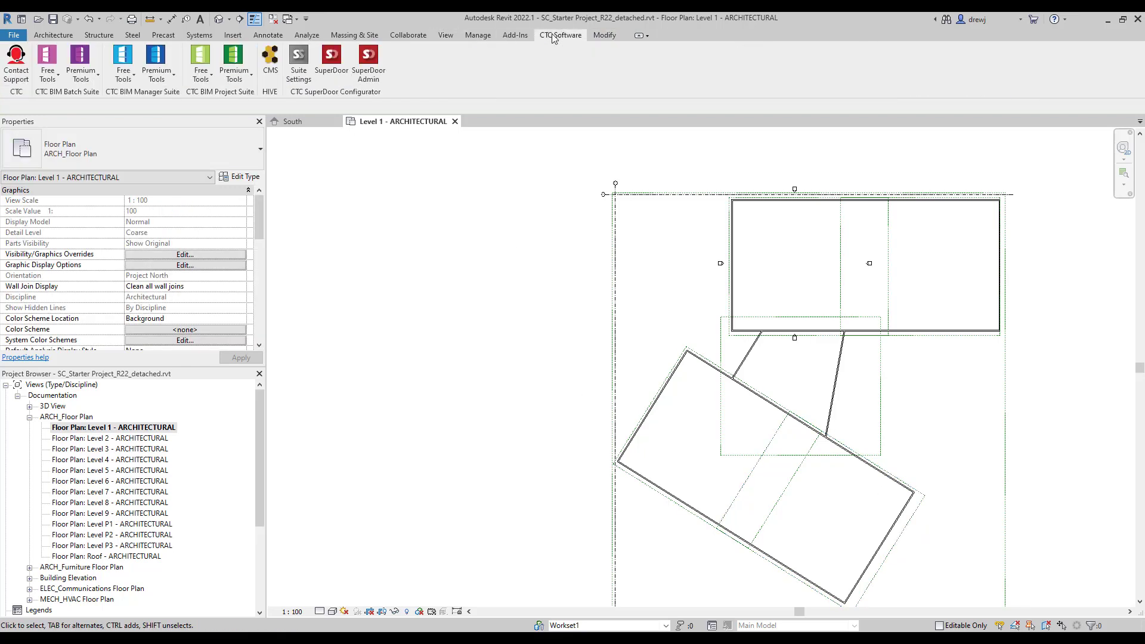
click(234, 65)
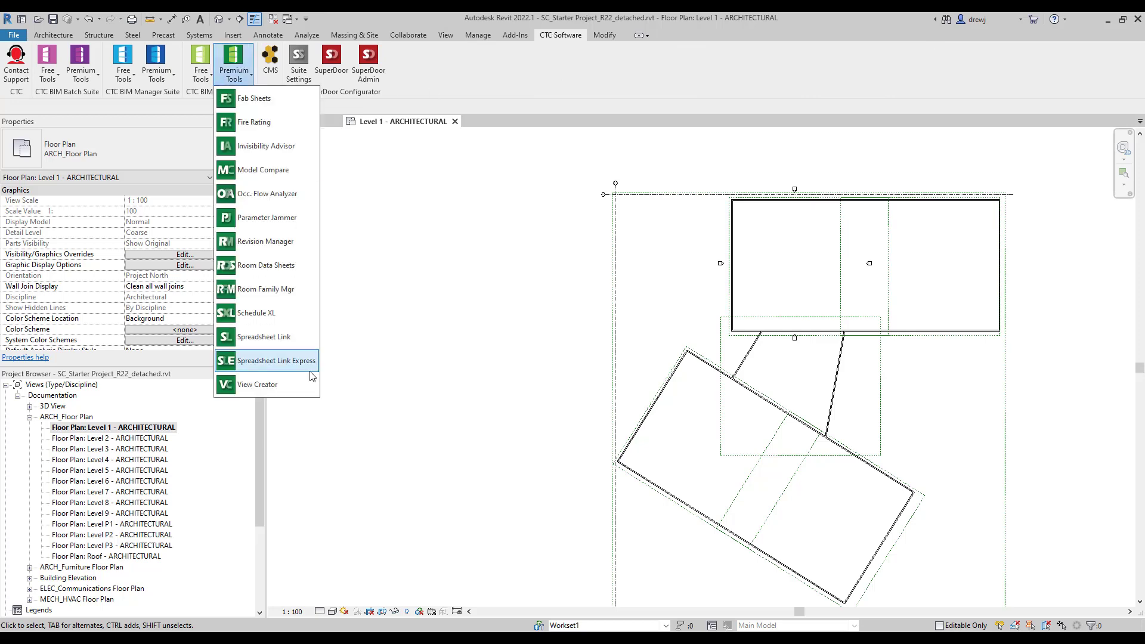
click(300, 386)
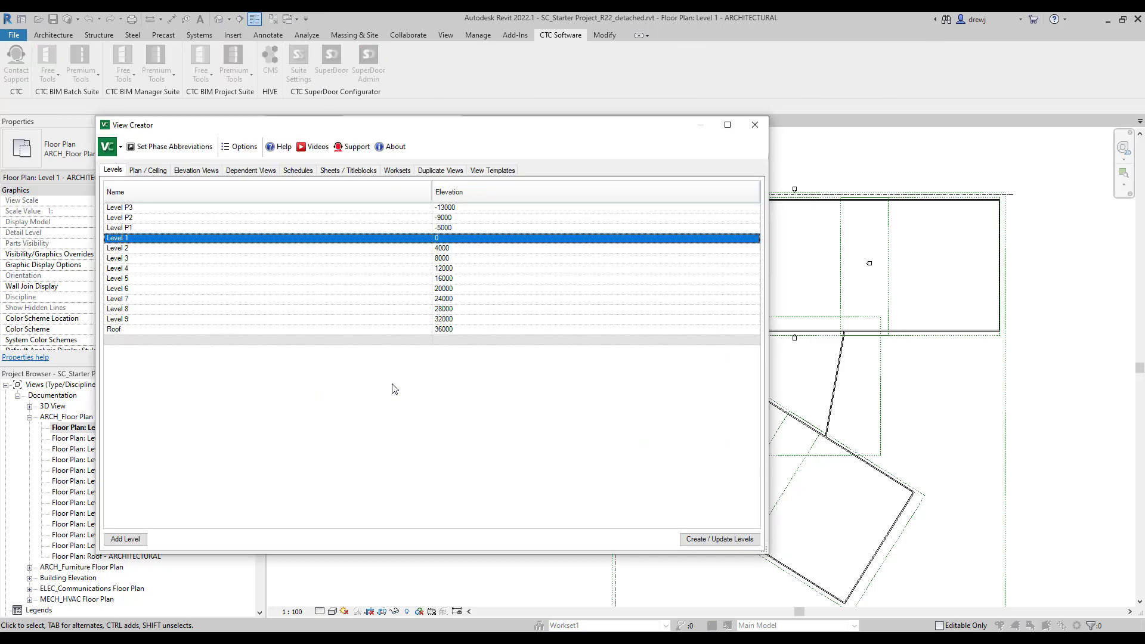
click(251, 170)
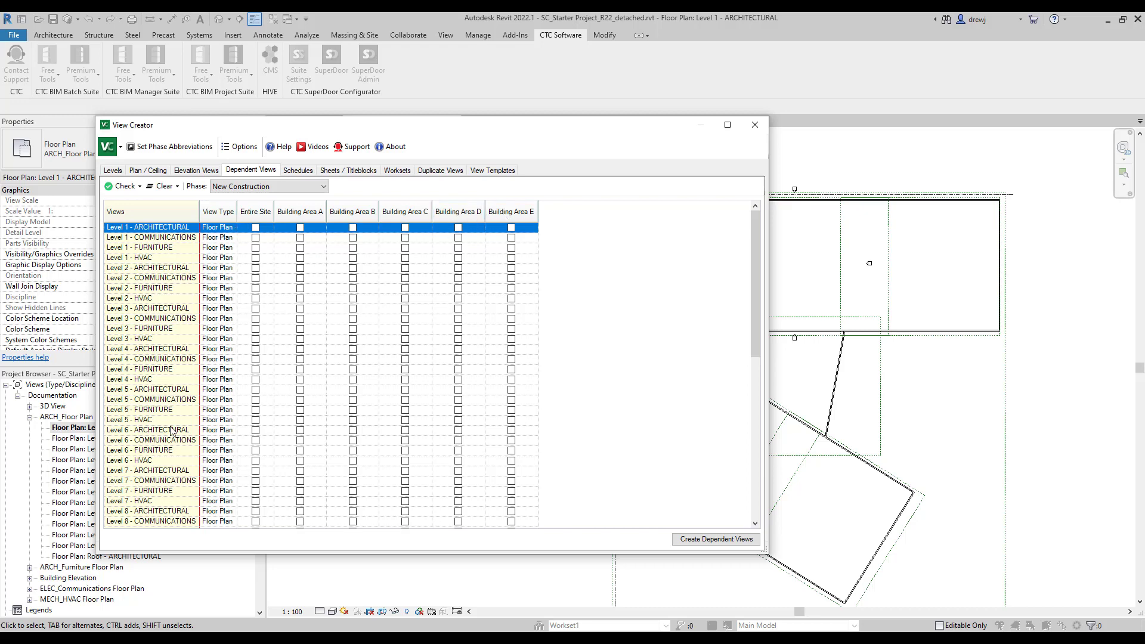
scroll(173, 430, down, 7)
click(177, 522)
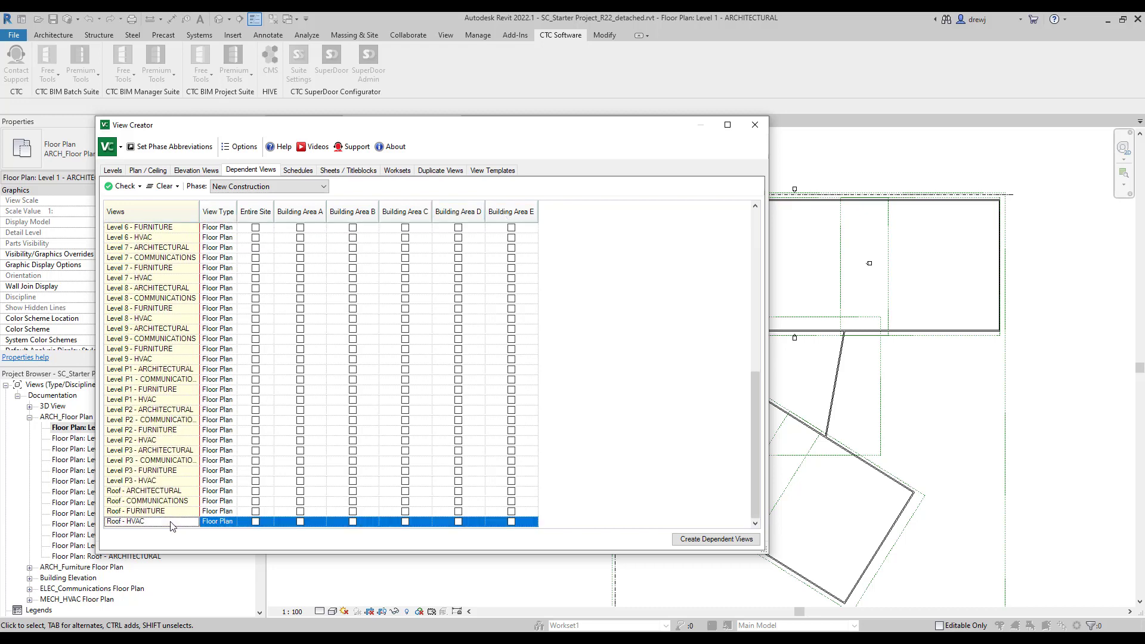
right_click(179, 522)
mouse_move(180, 525)
click(275, 527)
click(708, 540)
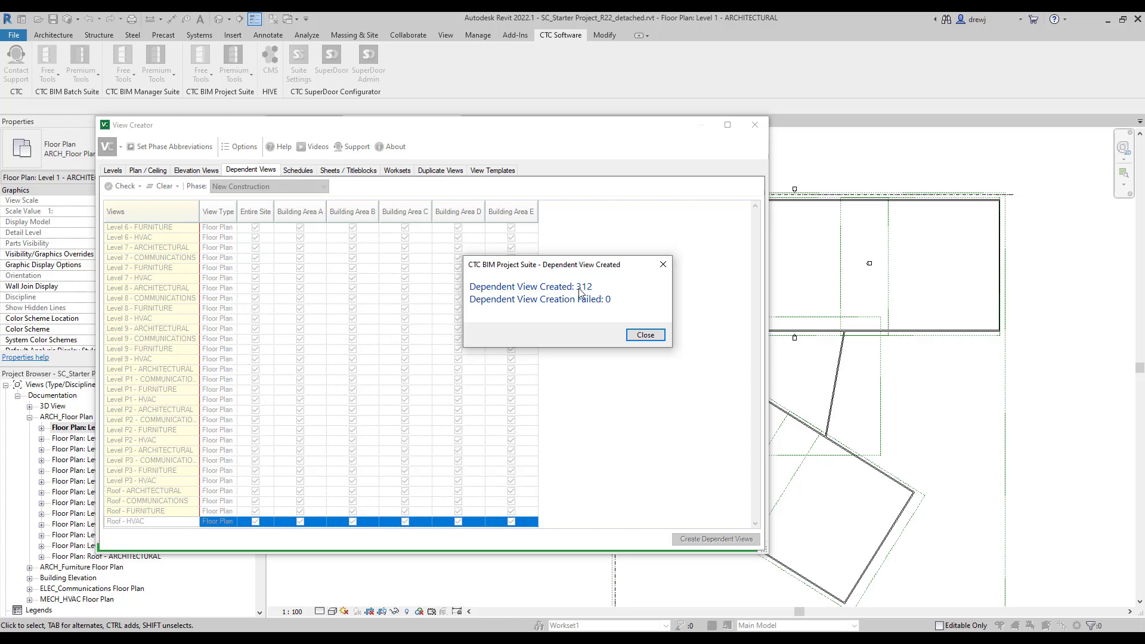
click(644, 335)
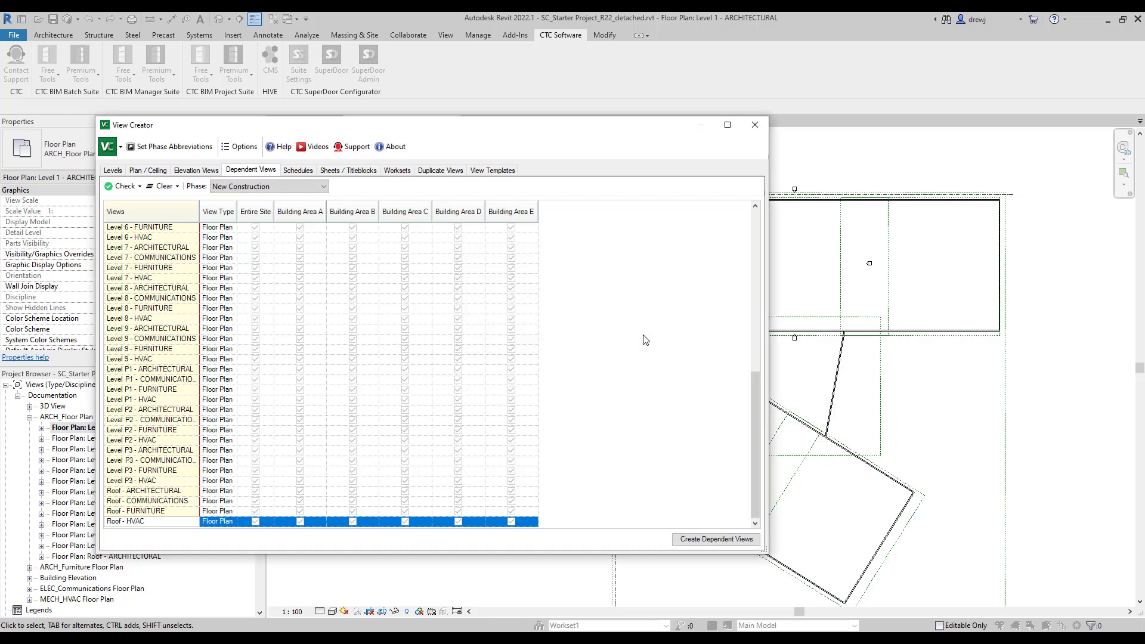
Close View Creator and open the Level 1 - ARCHITECTURAL dependent views for Building Areas A, B, C, D and E.
click(753, 125)
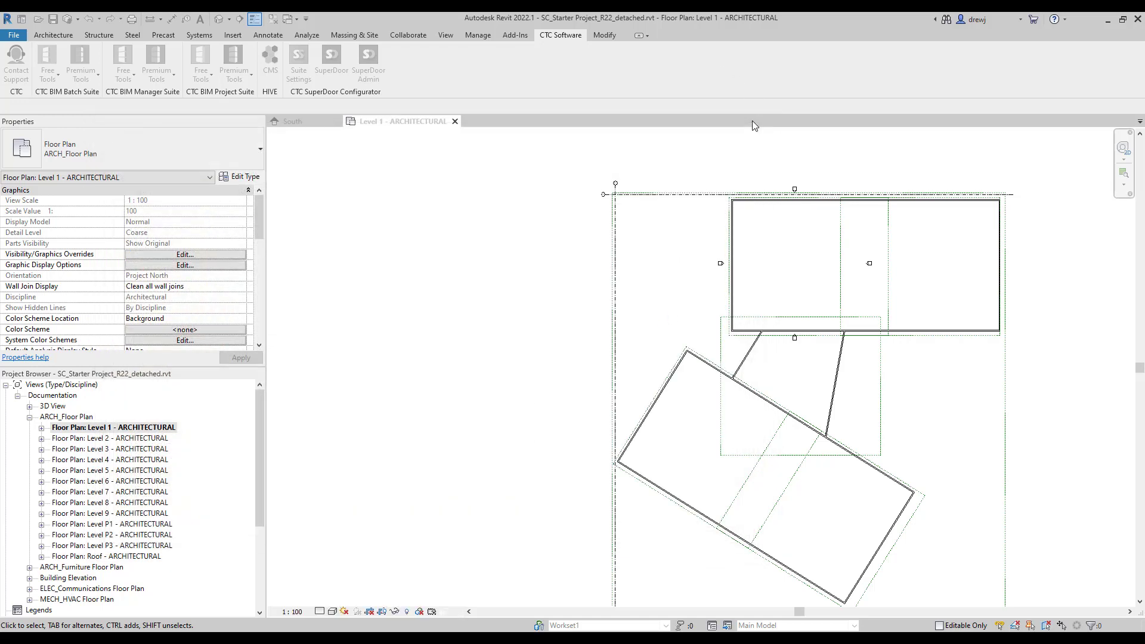
click(42, 428)
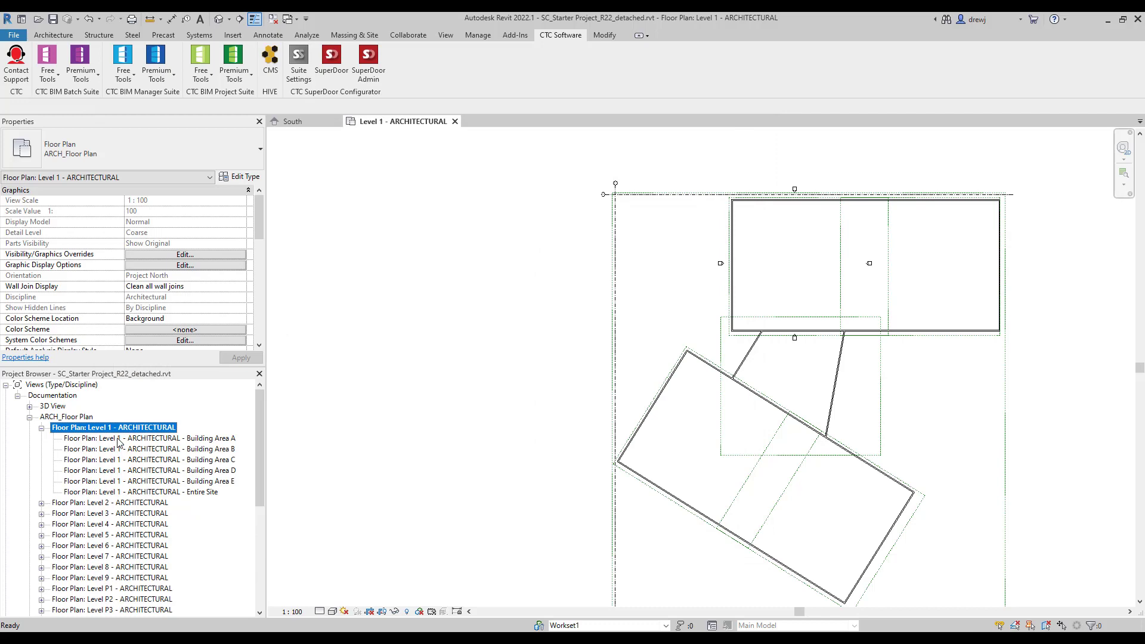
double_click(118, 439)
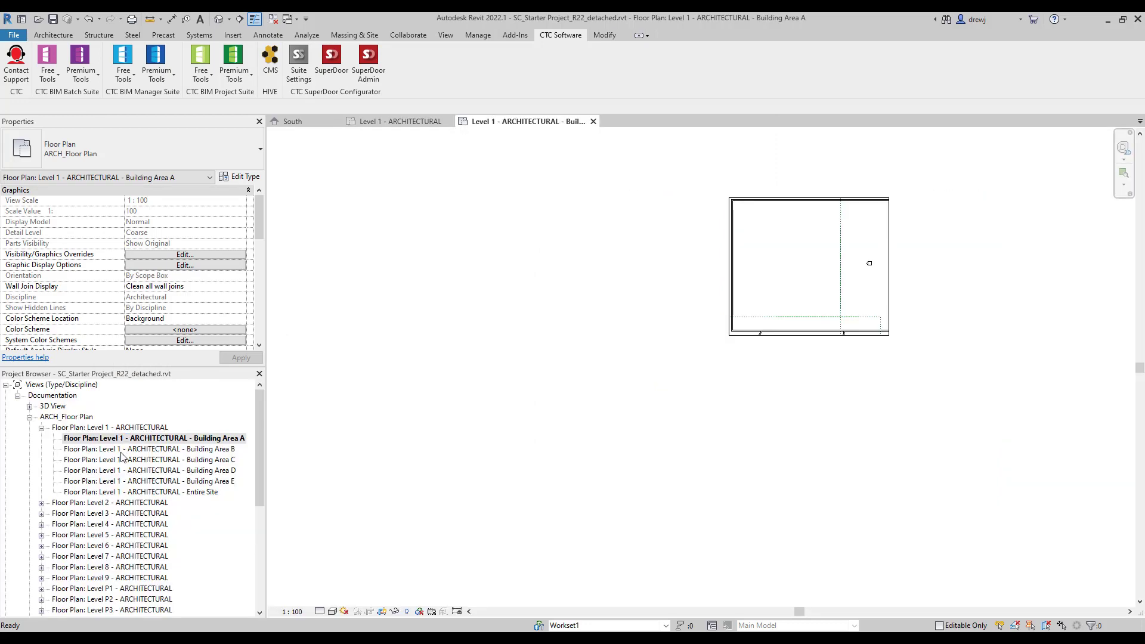
double_click(121, 449)
double_click(126, 460)
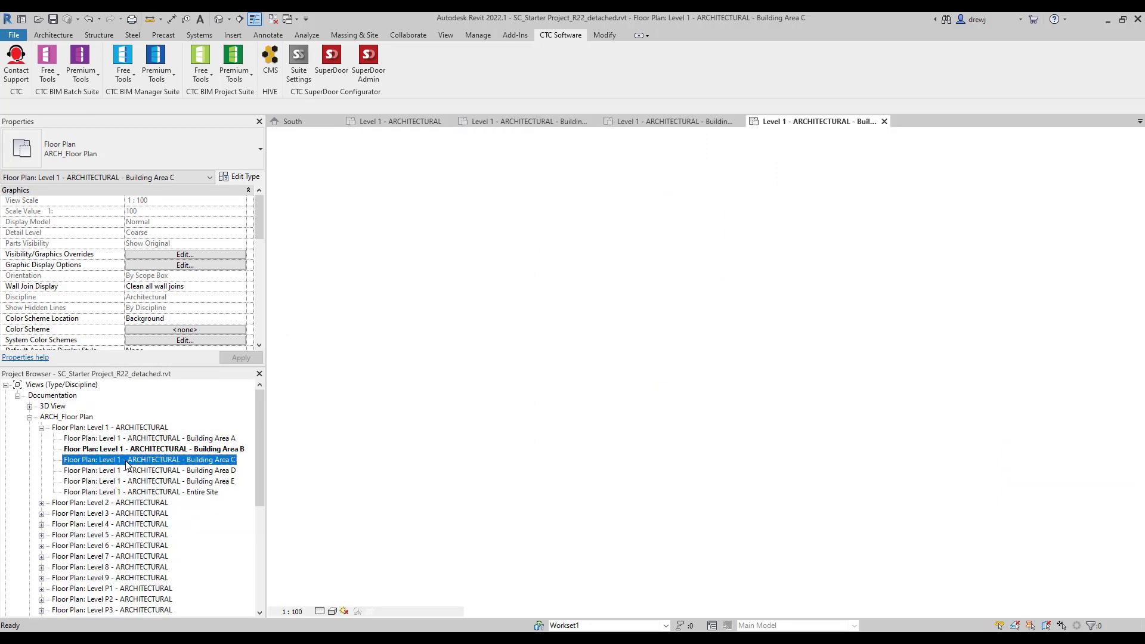
double_click(130, 471)
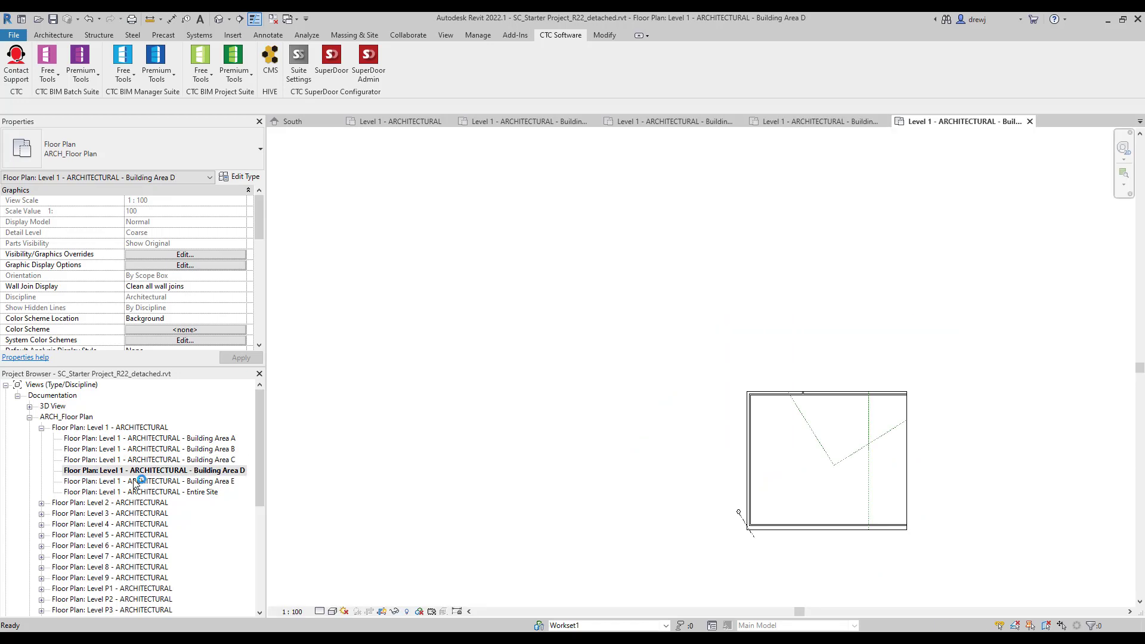
double_click(139, 481)
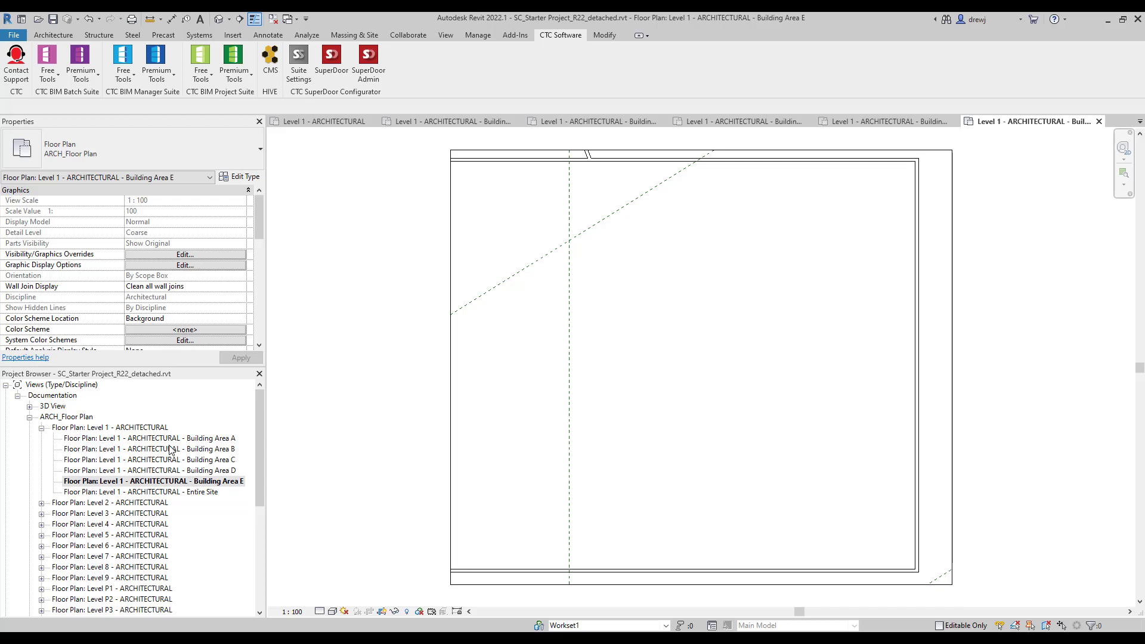
In View Creator's Worksets tab, check Workset1, Shared Levels and Grids, X_ARCH, X_MECH, X_ELEC and X_STRUCT.
click(234, 62)
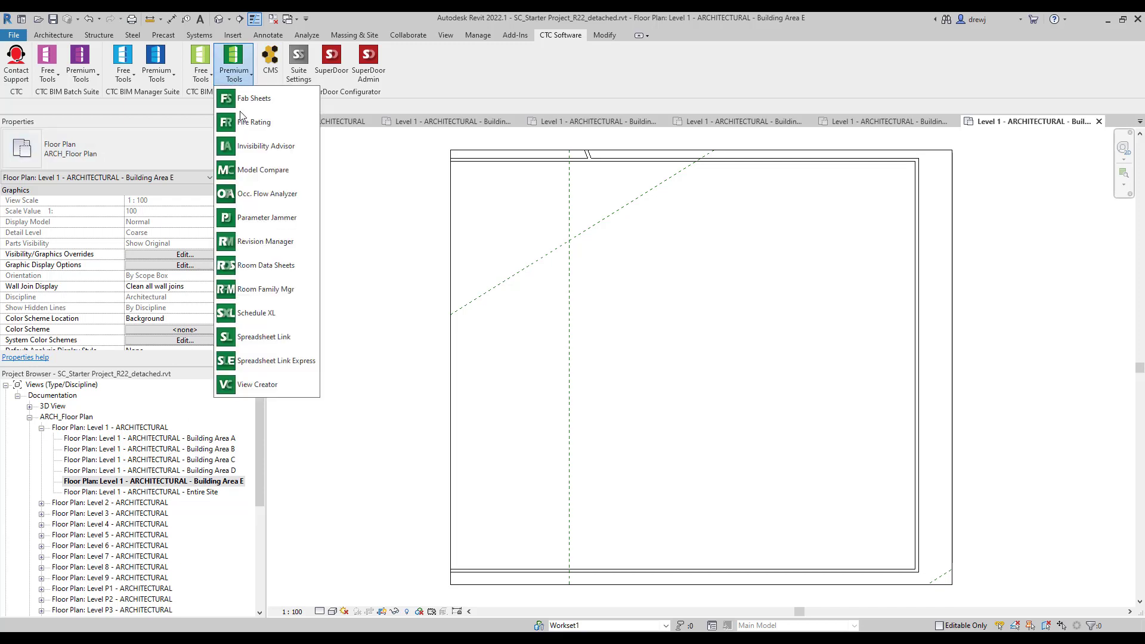
click(274, 397)
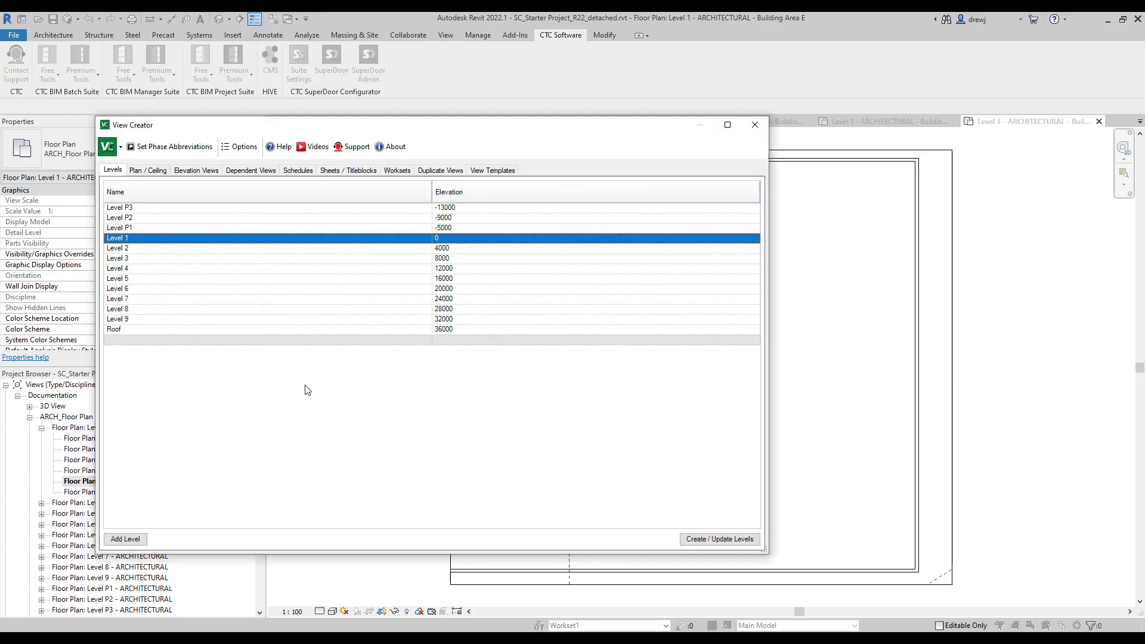
click(403, 173)
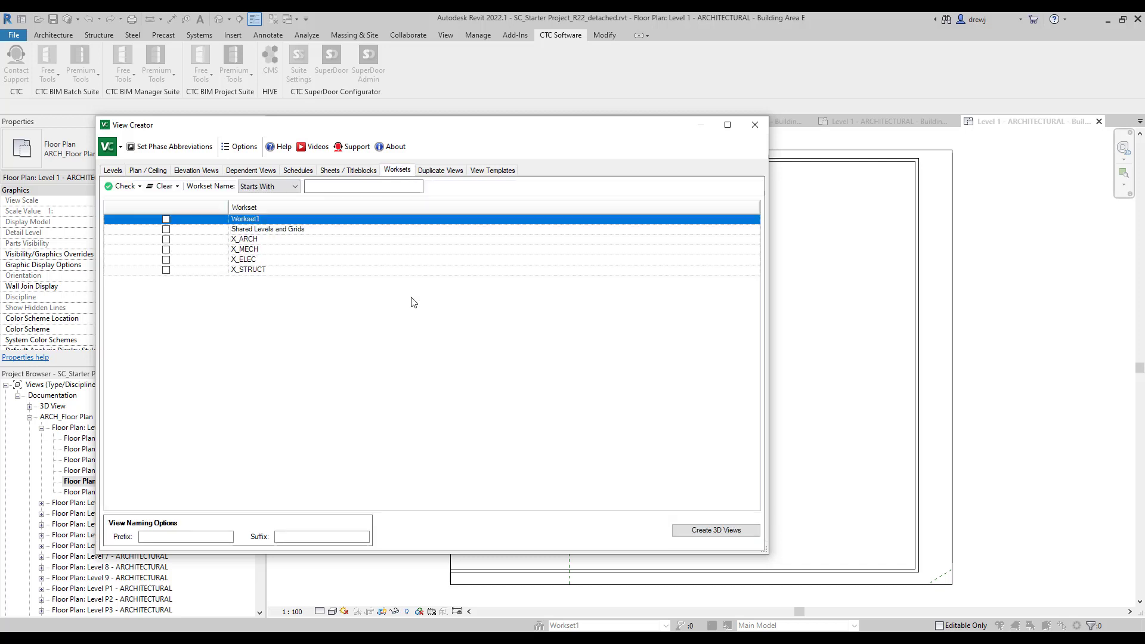
click(166, 219)
click(165, 229)
click(166, 239)
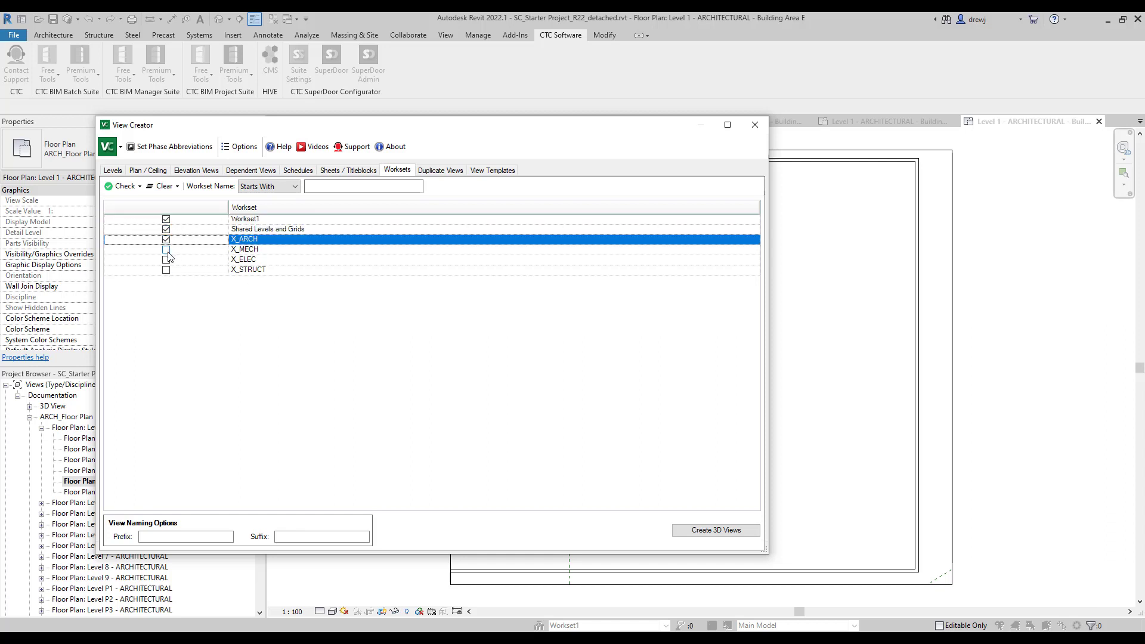
click(165, 249)
click(166, 259)
click(165, 270)
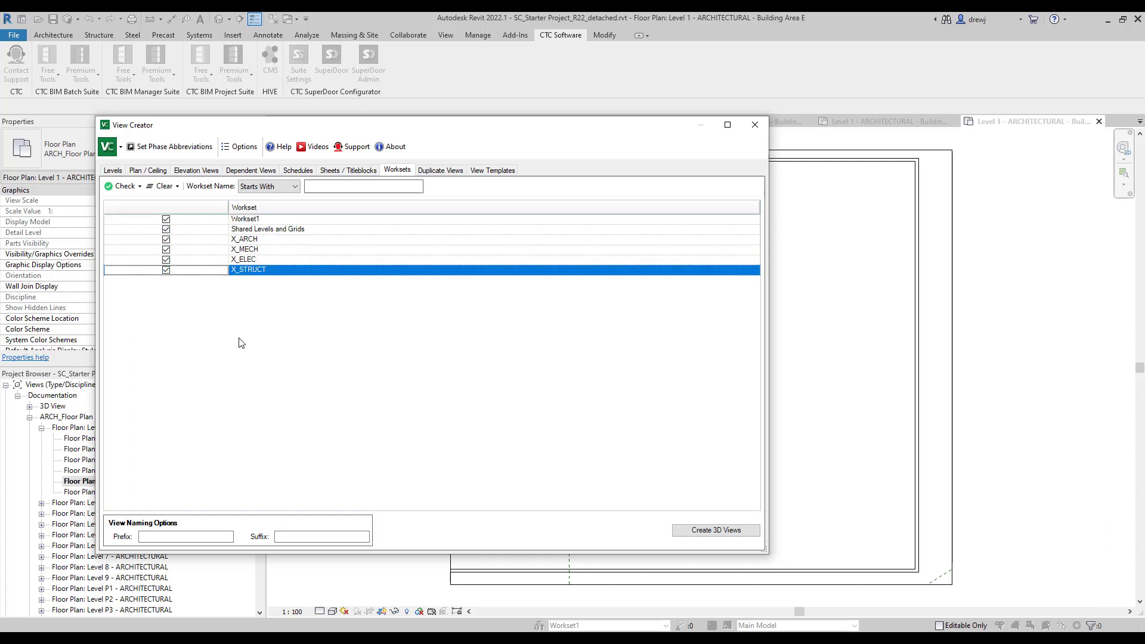
Create the six workset 3D views, dismiss the summary and close View Creator.
click(696, 530)
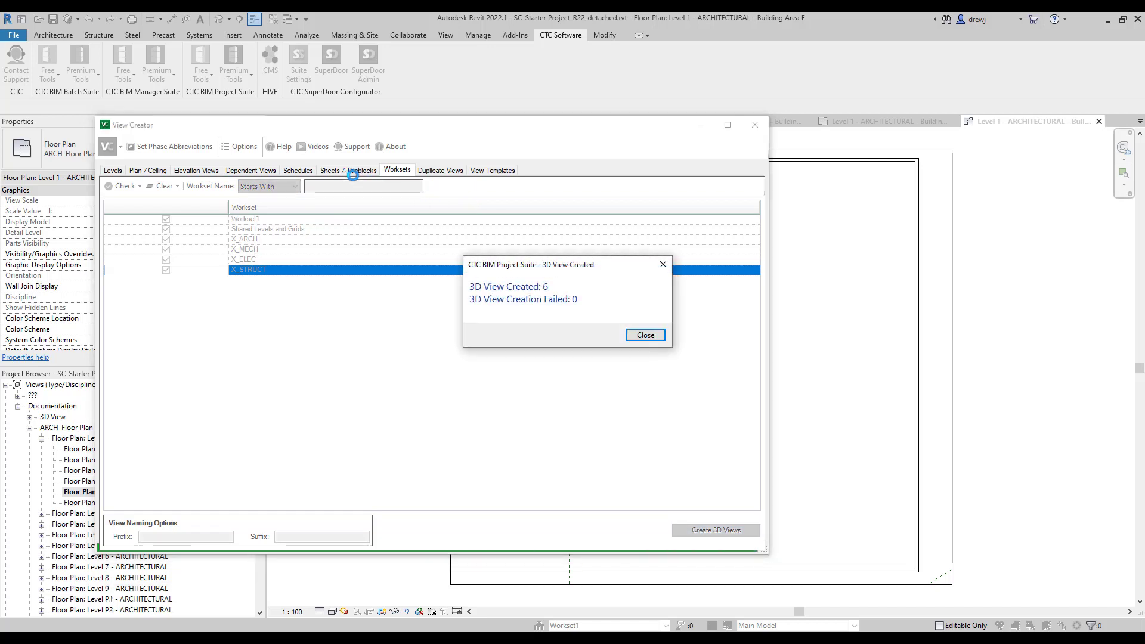
click(654, 335)
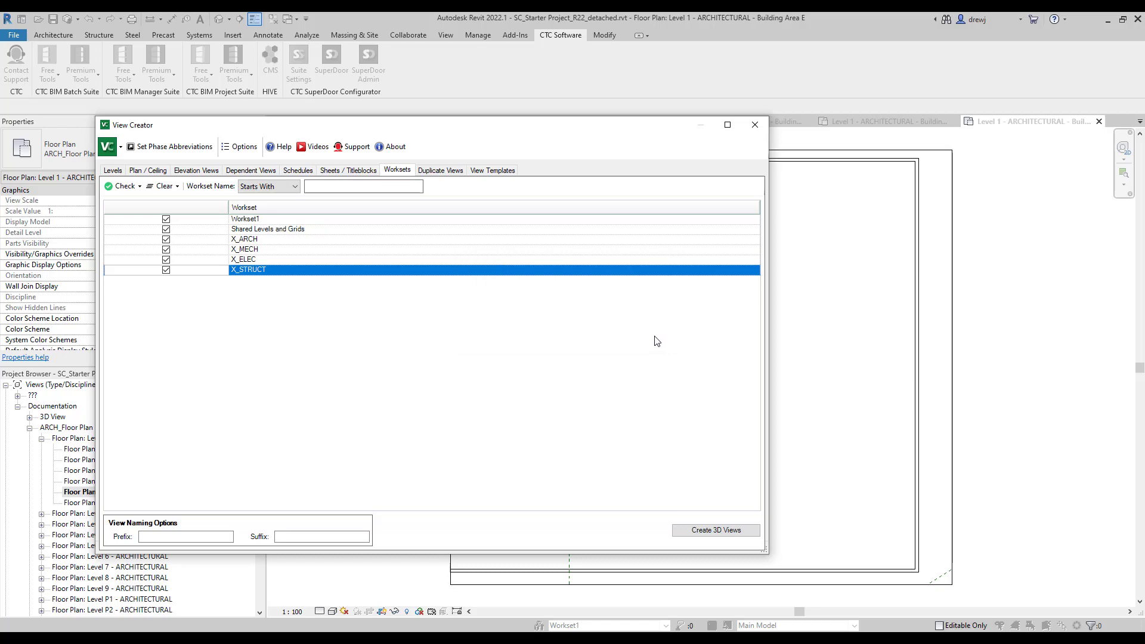
click(754, 127)
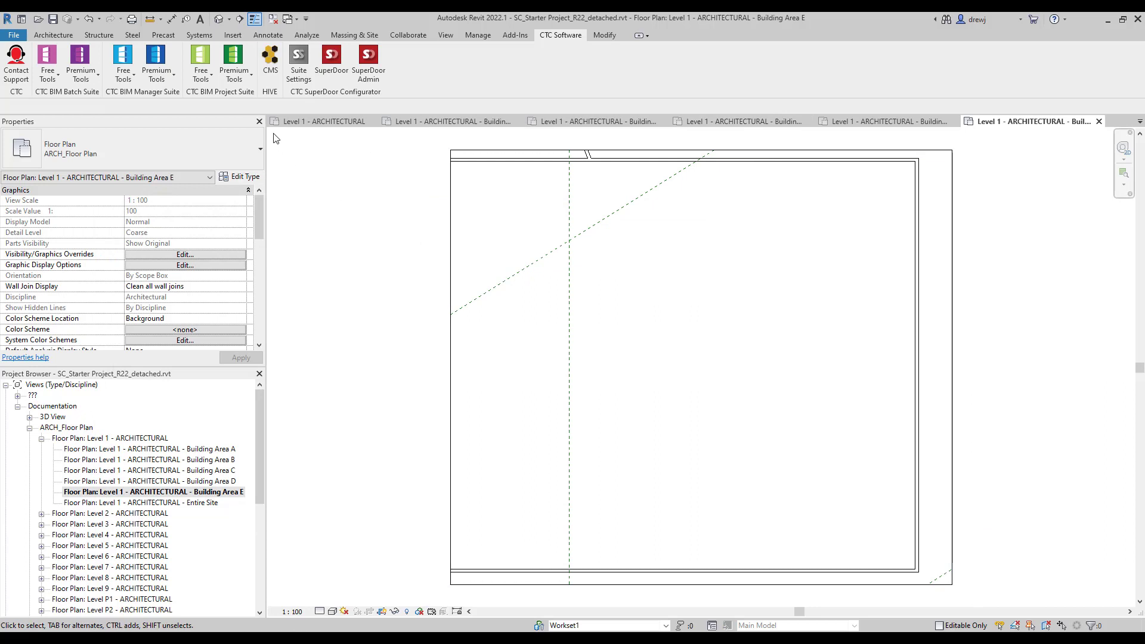
Open Spreadsheet Link and set it to the Sheets category.
click(241, 74)
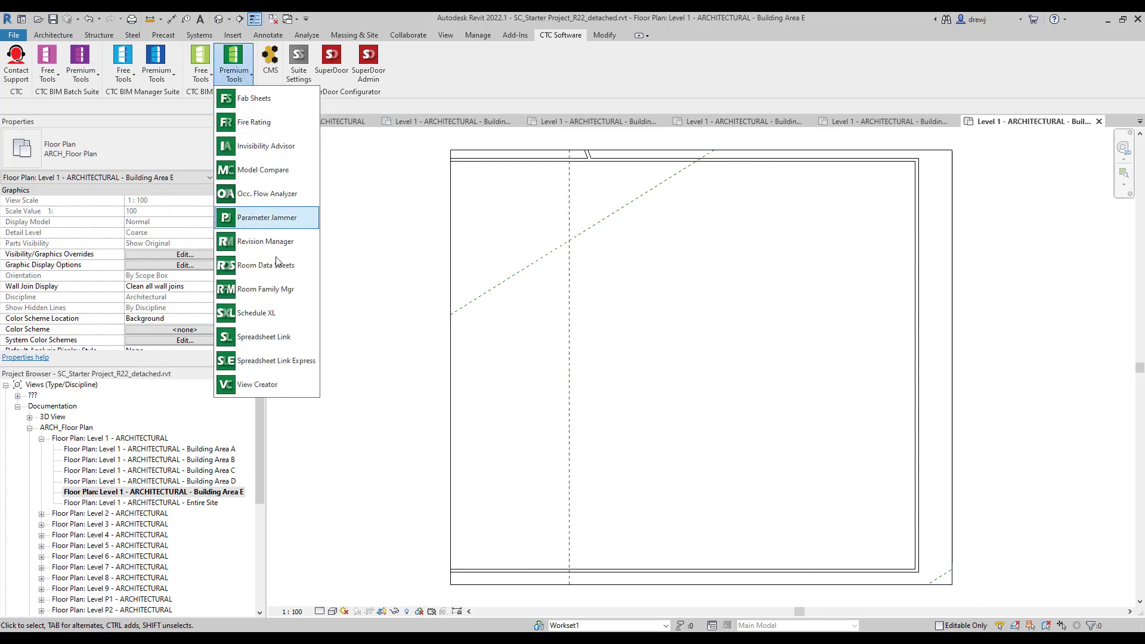
click(300, 335)
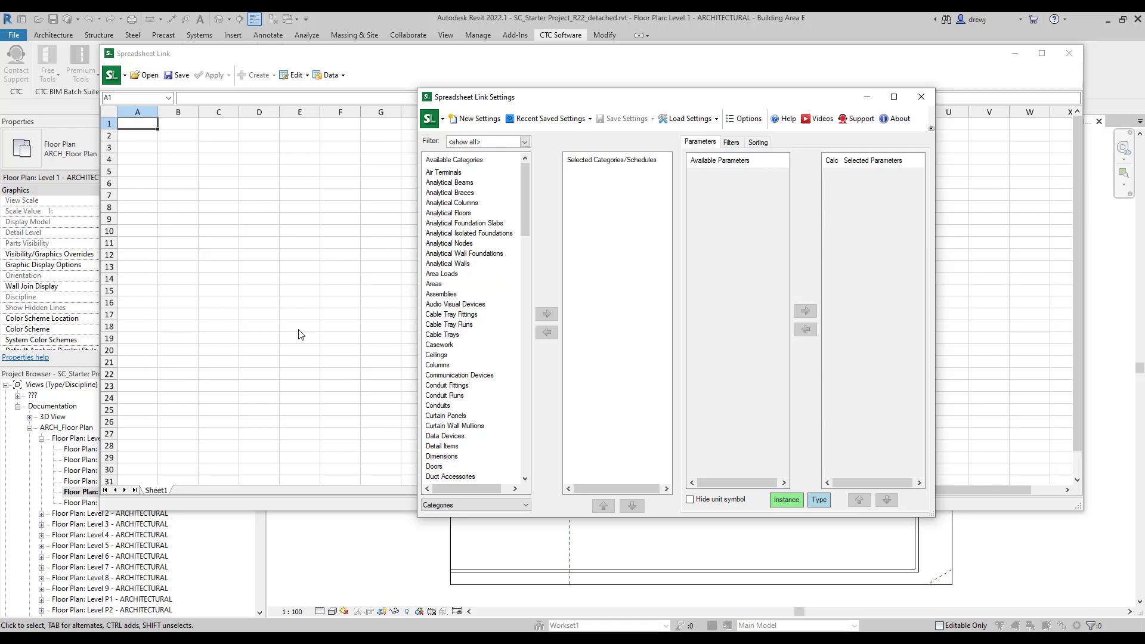
drag(527, 227, 531, 470)
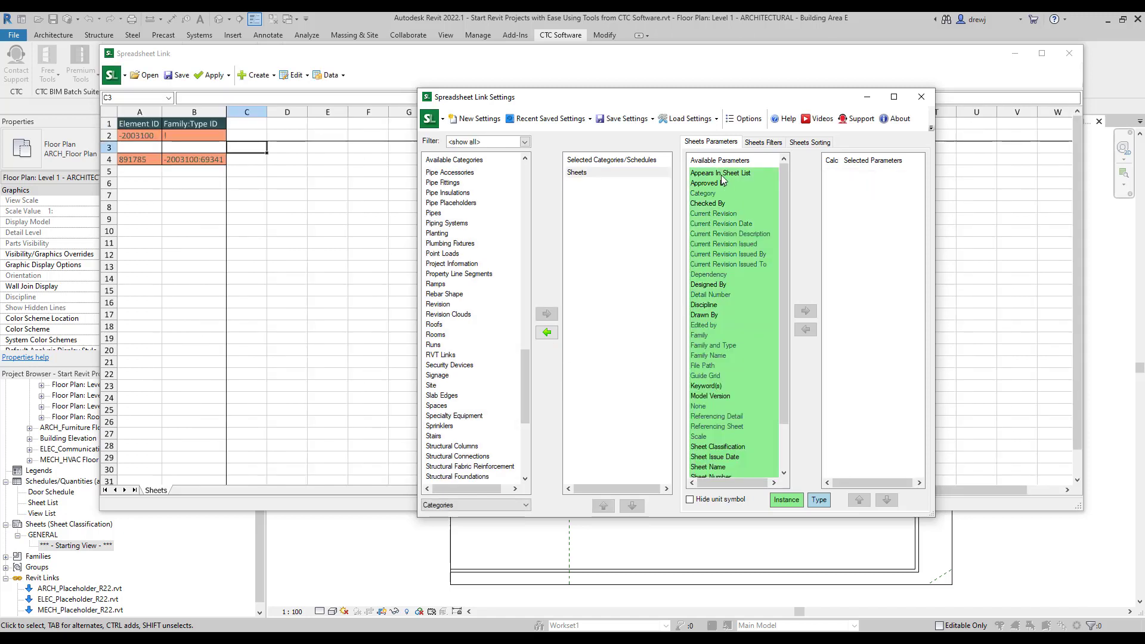
drag(784, 257, 775, 342)
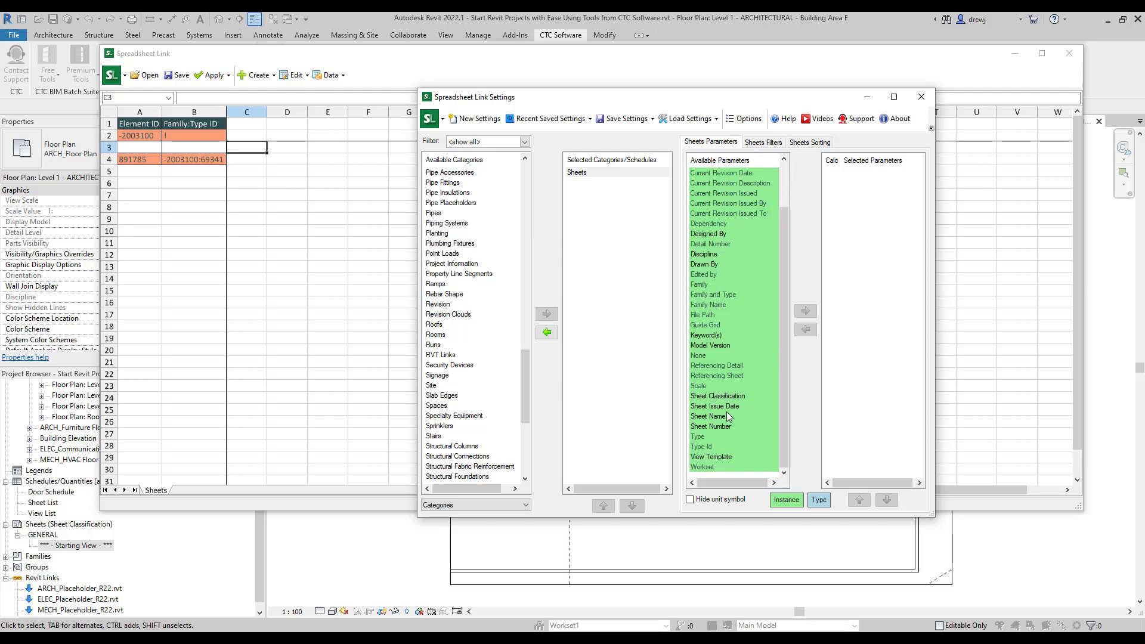
Add Sheet Number, Sheet Name and Sheet Classification as spreadsheet columns.
double_click(726, 426)
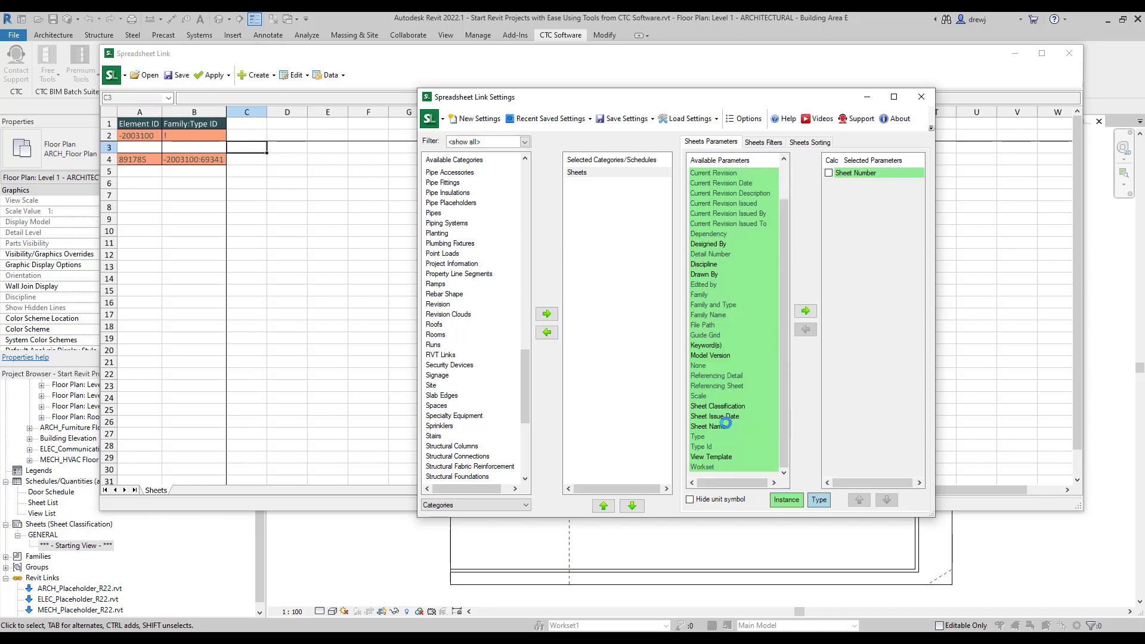
click(721, 425)
double_click(722, 425)
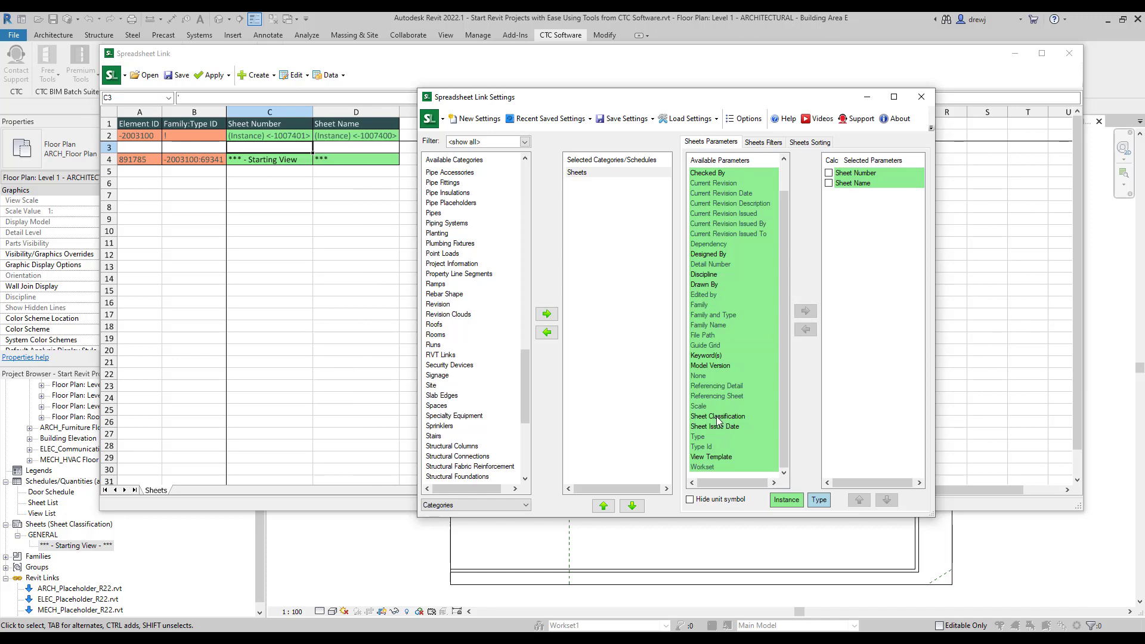
click(717, 417)
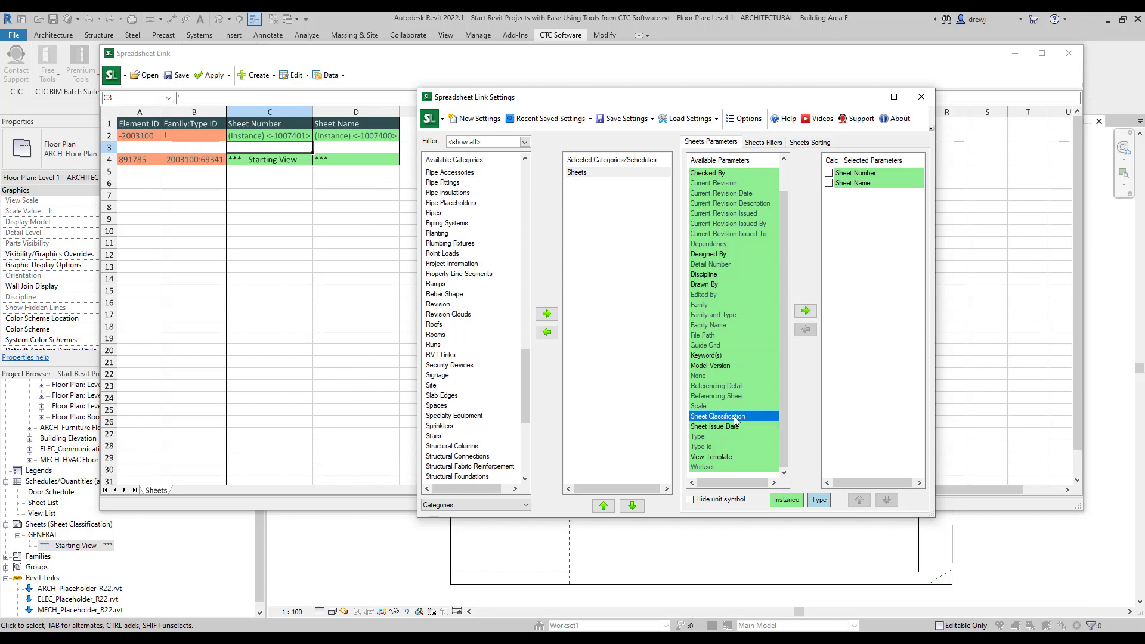
double_click(735, 421)
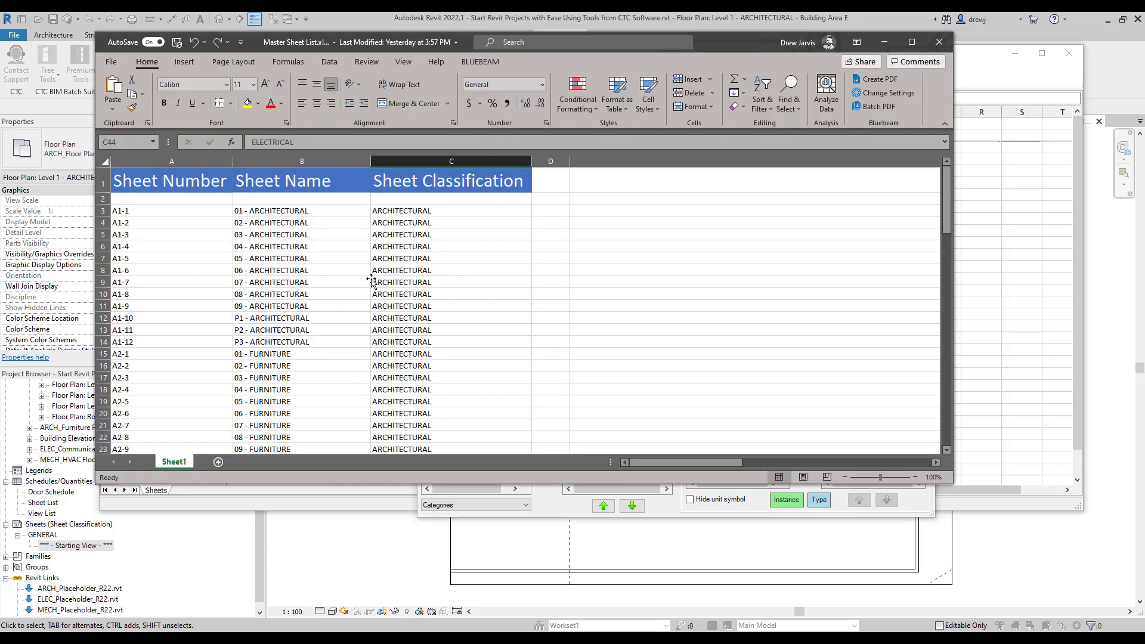
Copy A3:C98 of the Master Sheet List (sheet numbers, names, classifications) and return to Spreadsheet Link.
click(197, 182)
click(347, 185)
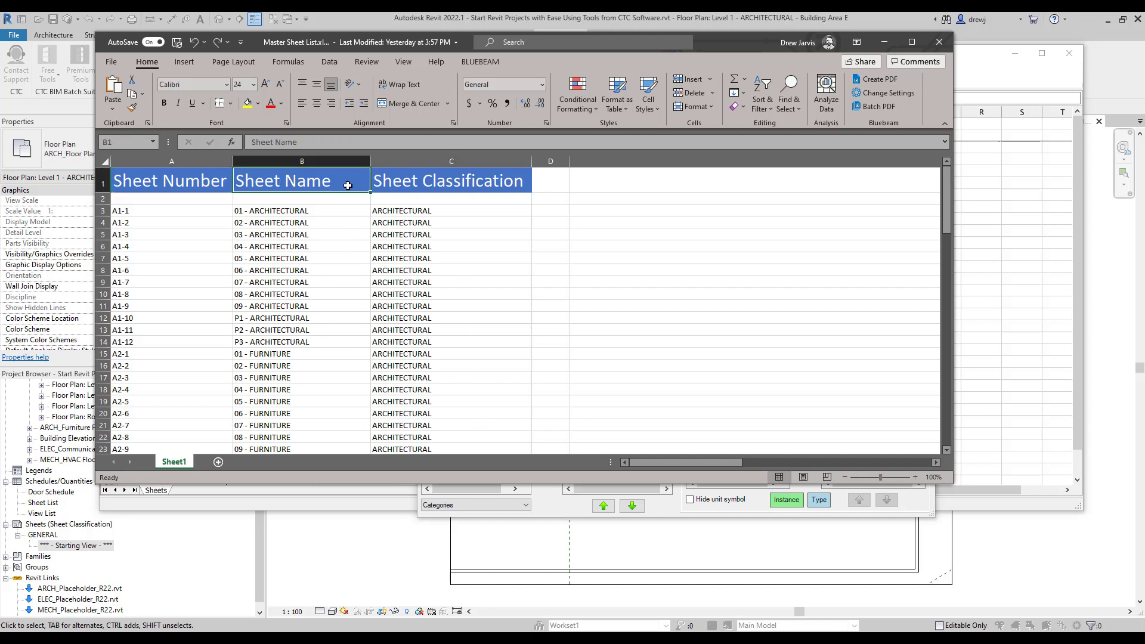
click(388, 180)
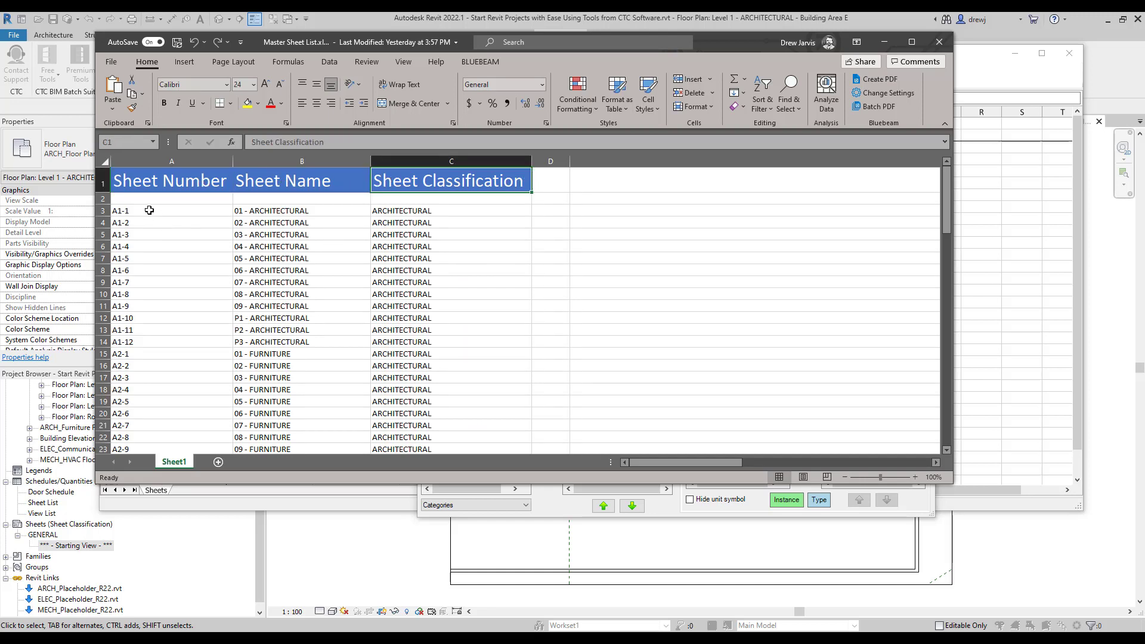
drag(149, 210, 435, 434)
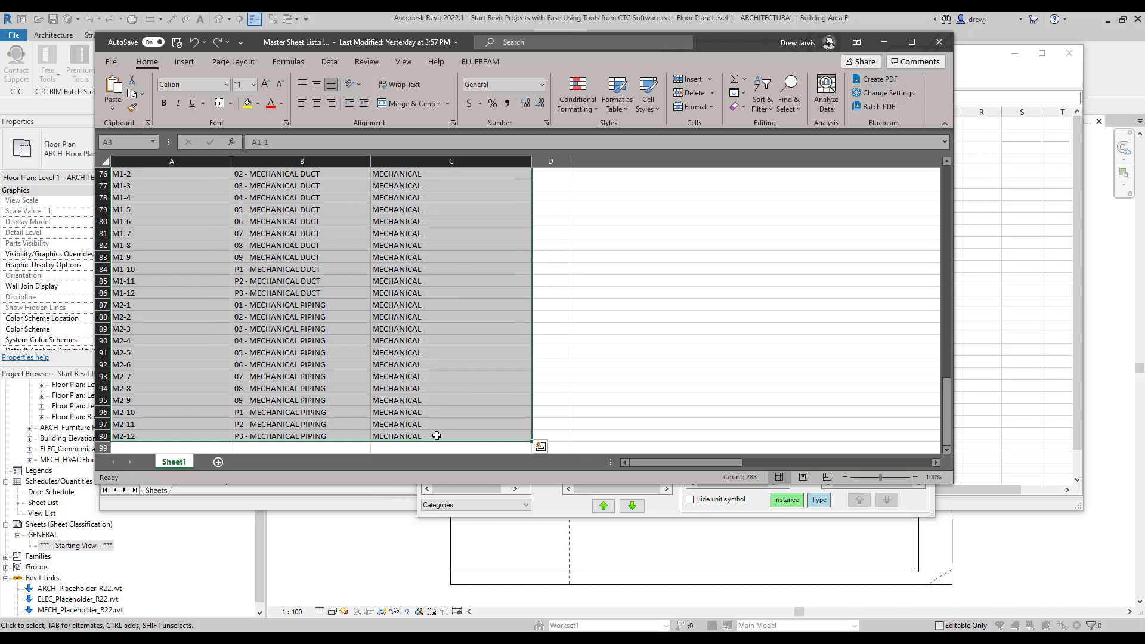
key(ctrl+c)
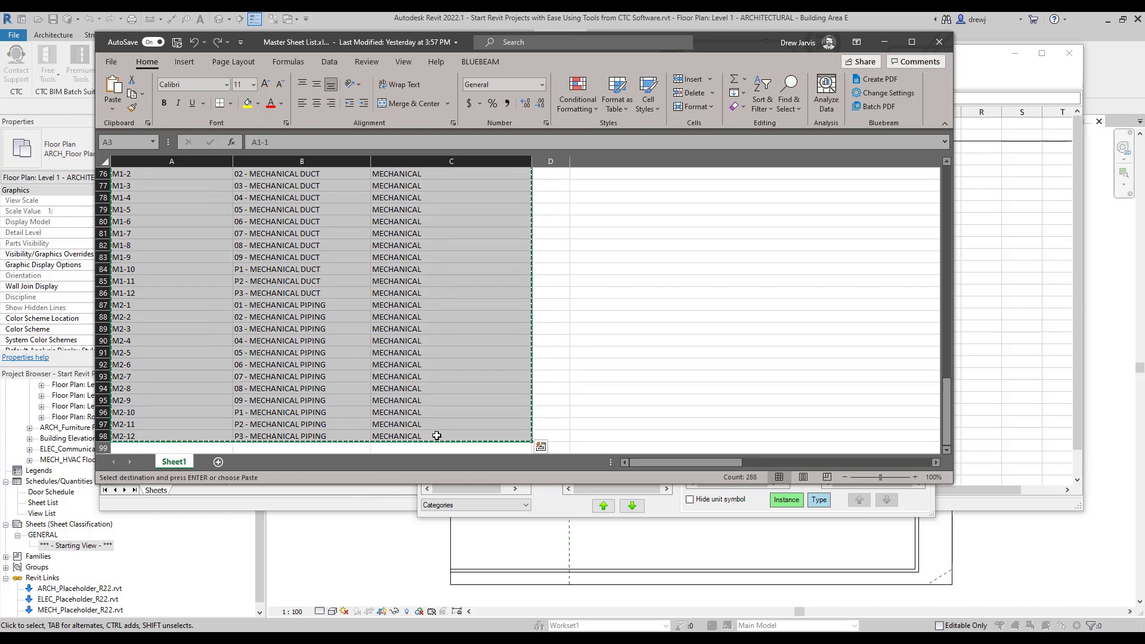
click(385, 500)
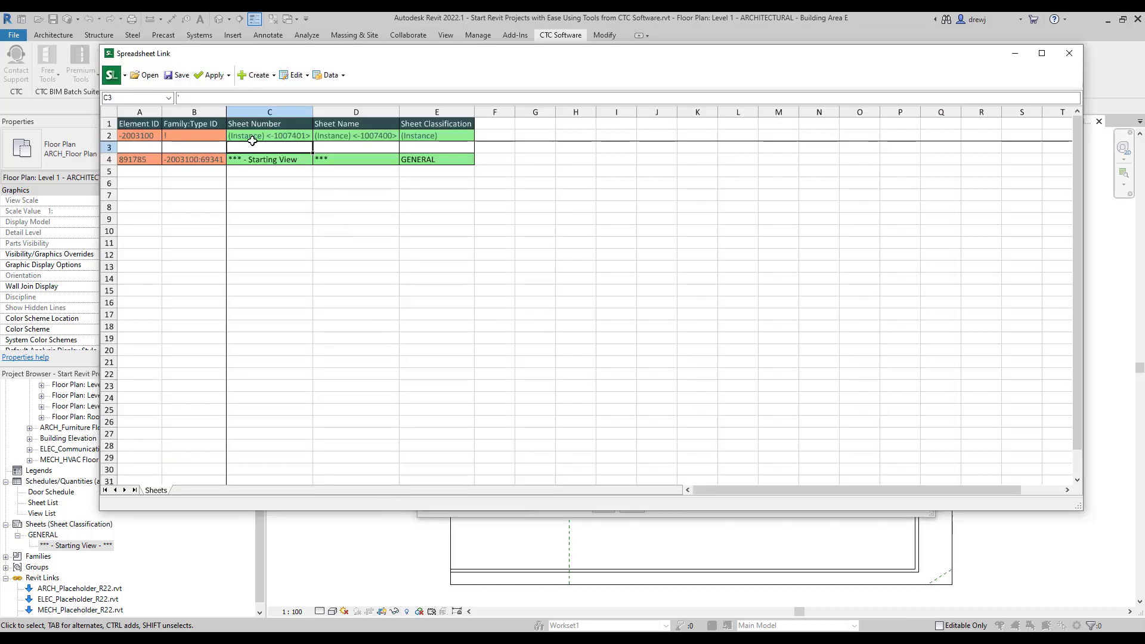
Create 96 new sheet rows using the A0 metric titleblock, then select cell C73.
click(260, 75)
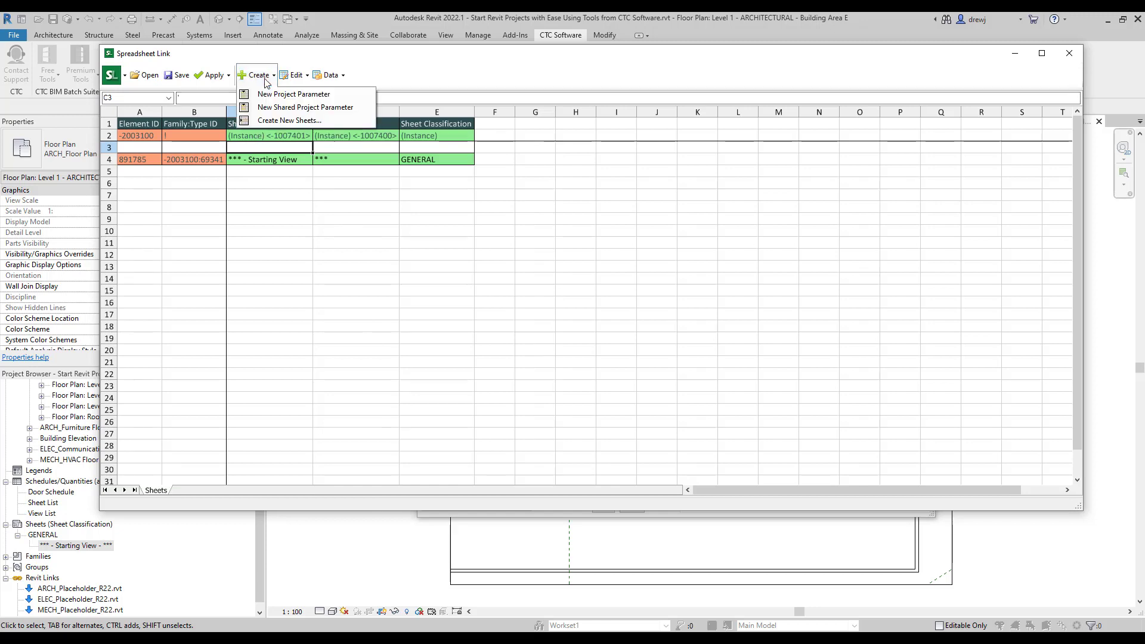
click(287, 121)
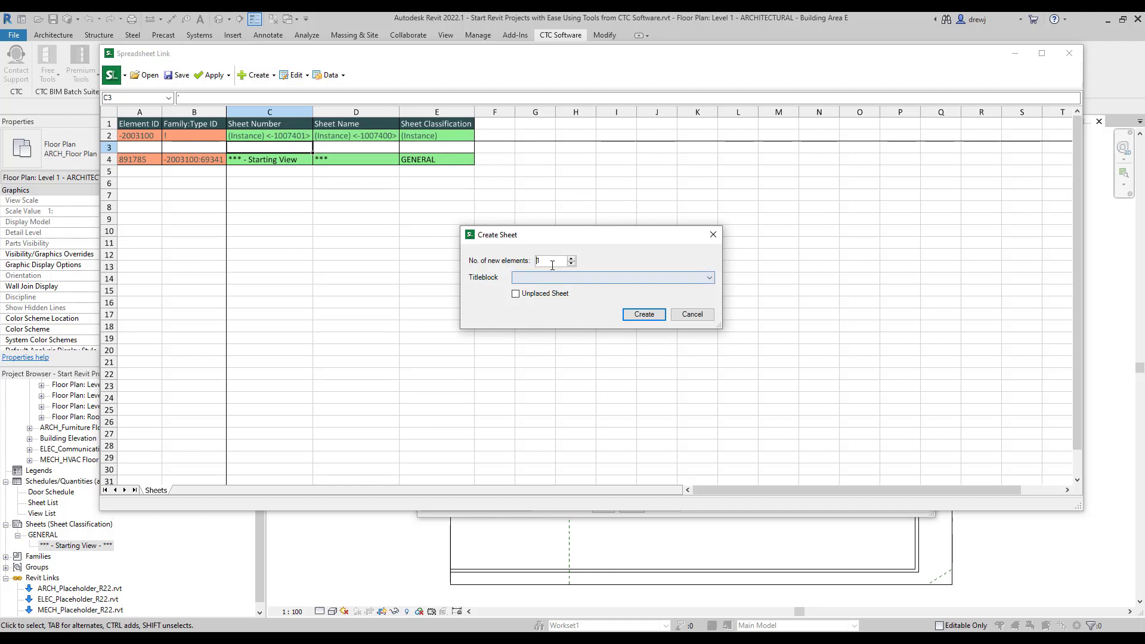
text(96)
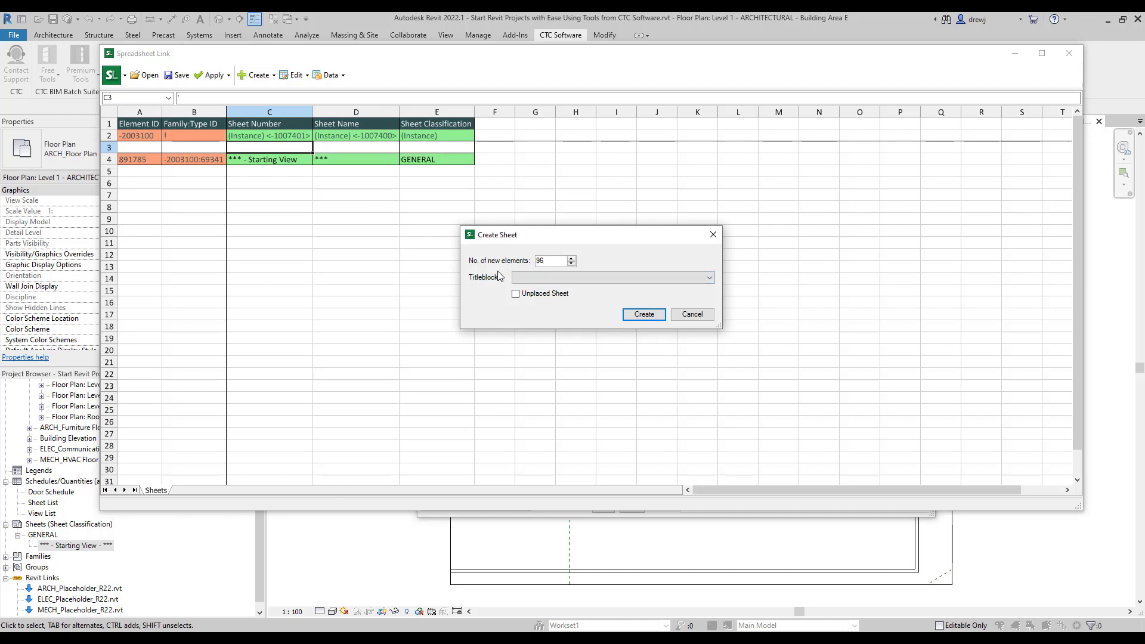
click(550, 277)
click(548, 288)
click(645, 314)
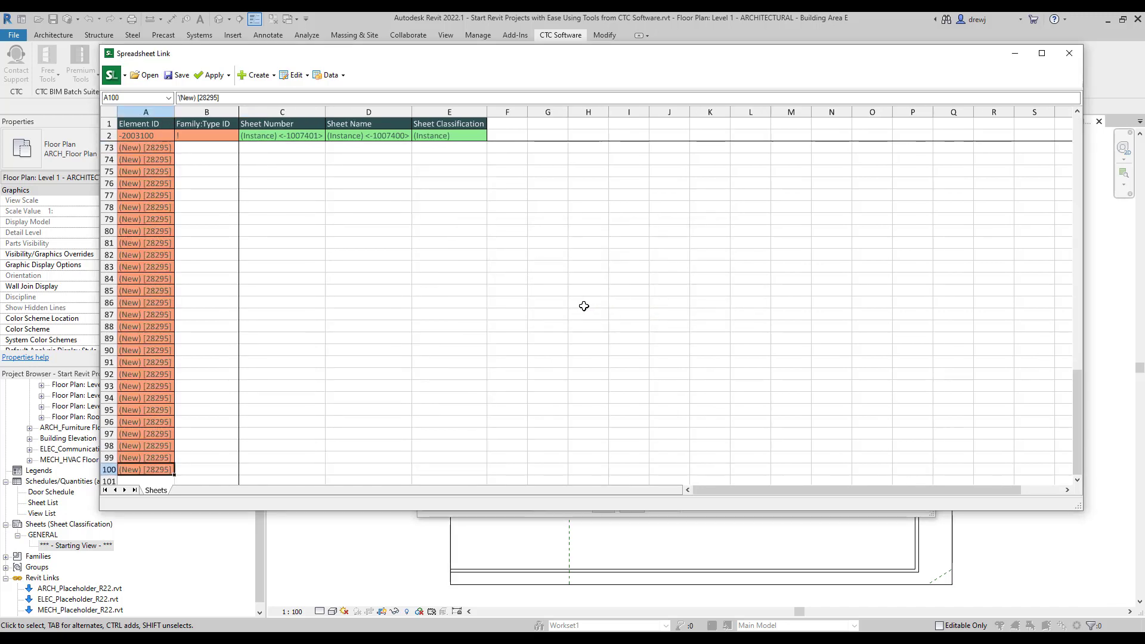
click(303, 148)
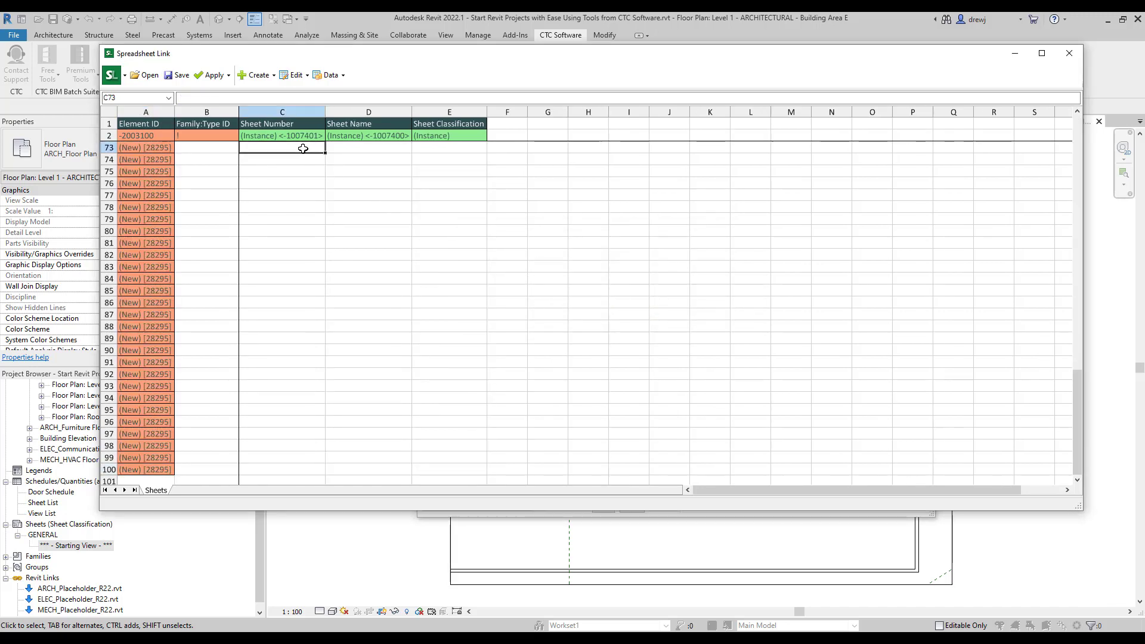
Paste the copied sheet numbers, names and classifications into the new rows at C73.
key(ctrl+v)
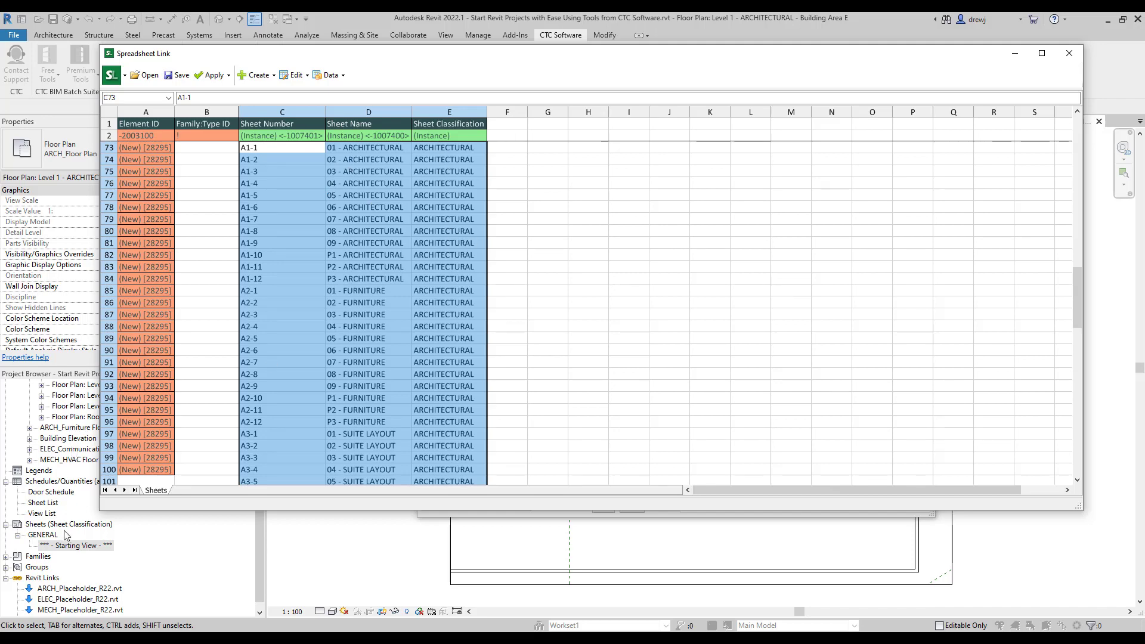
scroll(416, 339, down, 18)
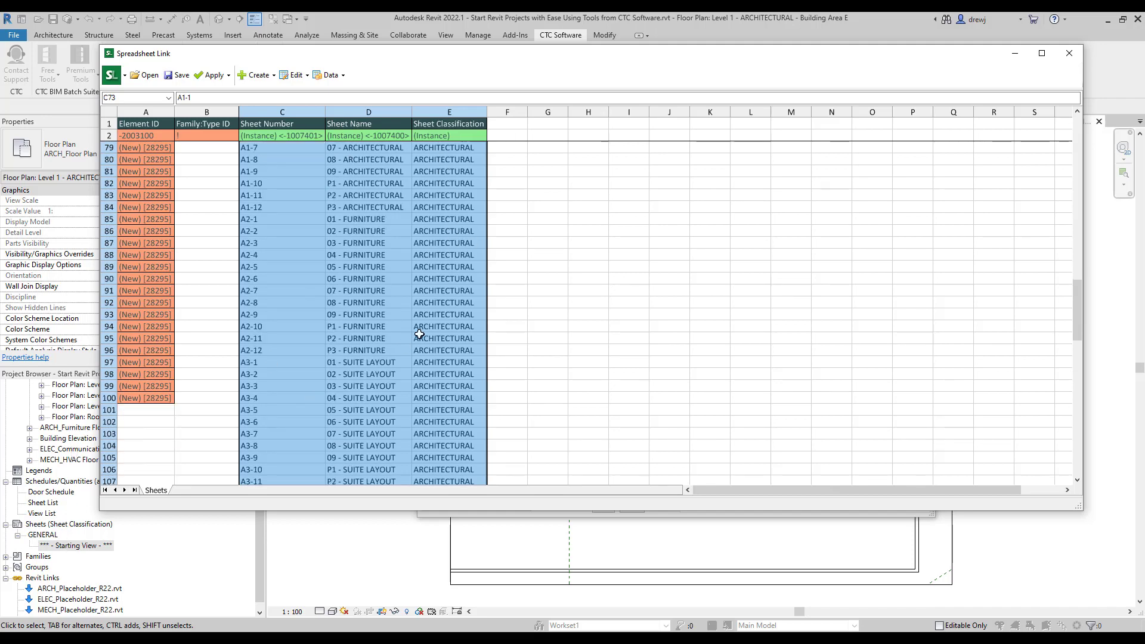
scroll(419, 334, down, 6)
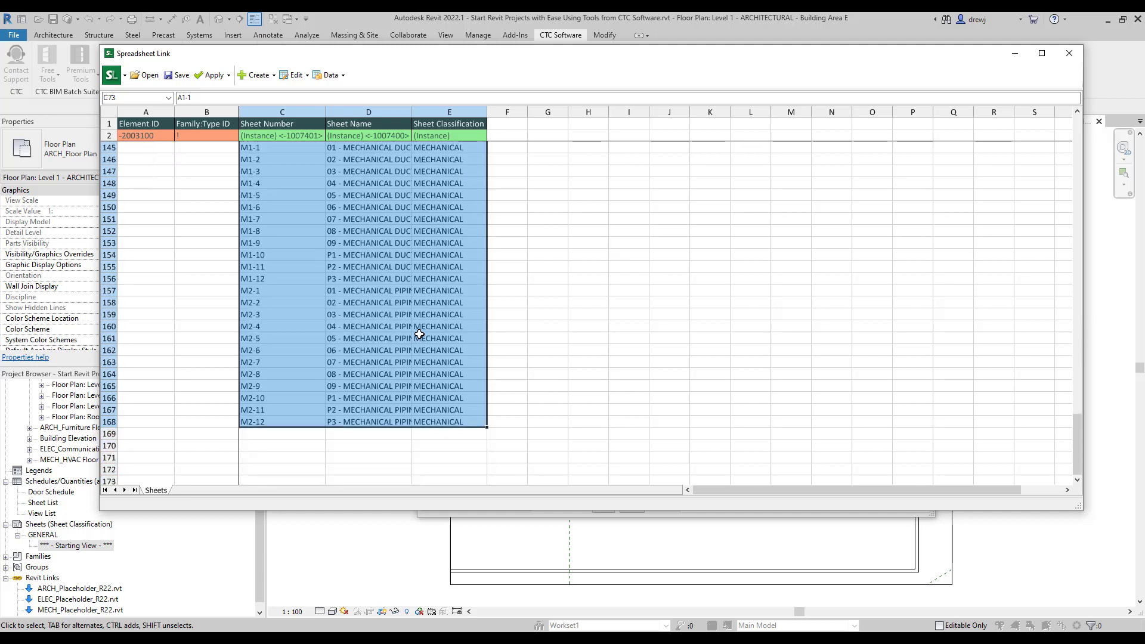
Apply the active worksheet to the project and close the import result window.
click(216, 80)
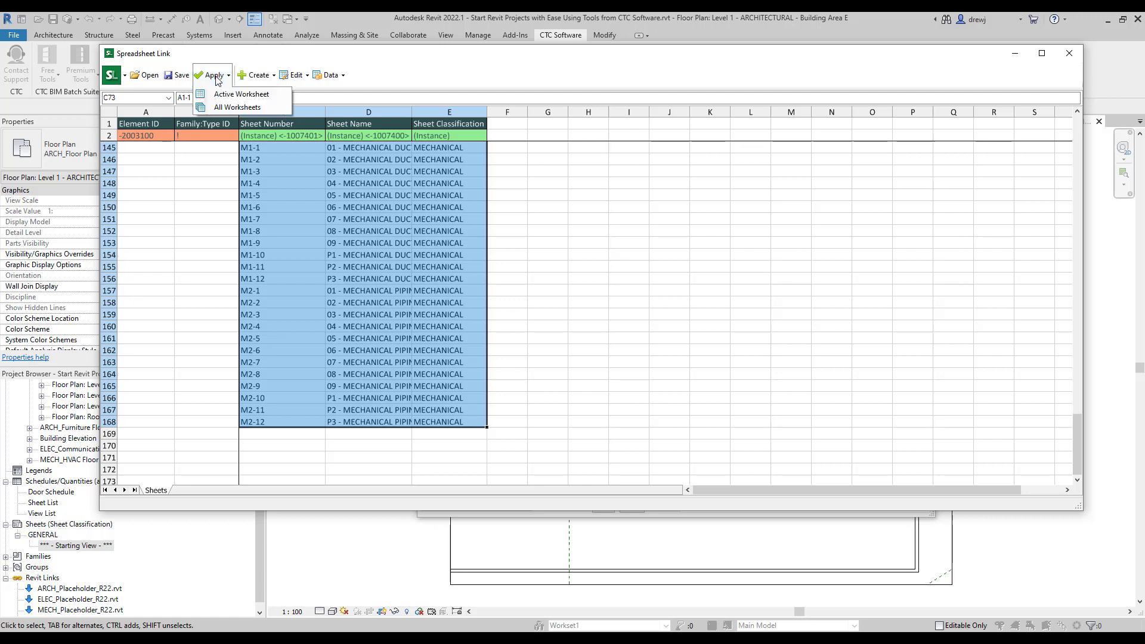
click(231, 95)
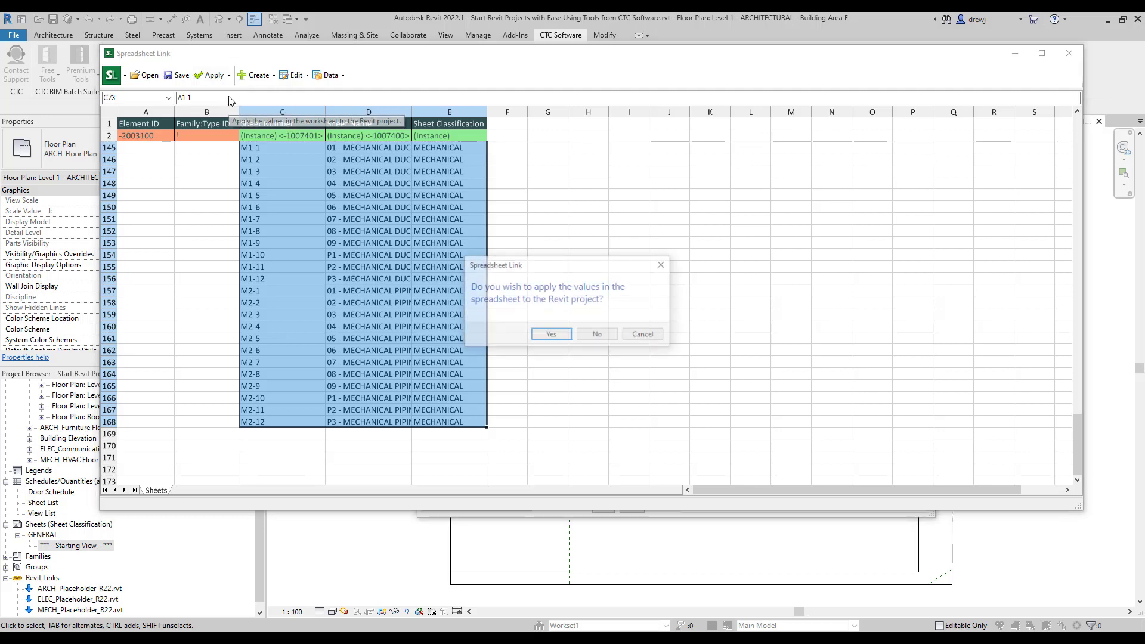
click(551, 335)
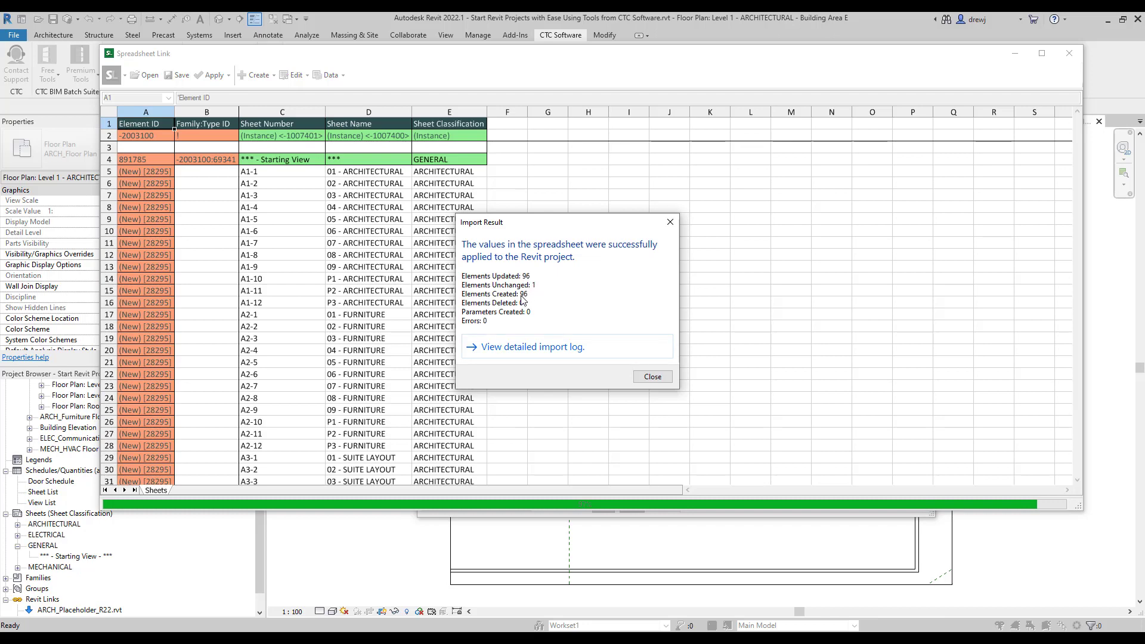
click(651, 377)
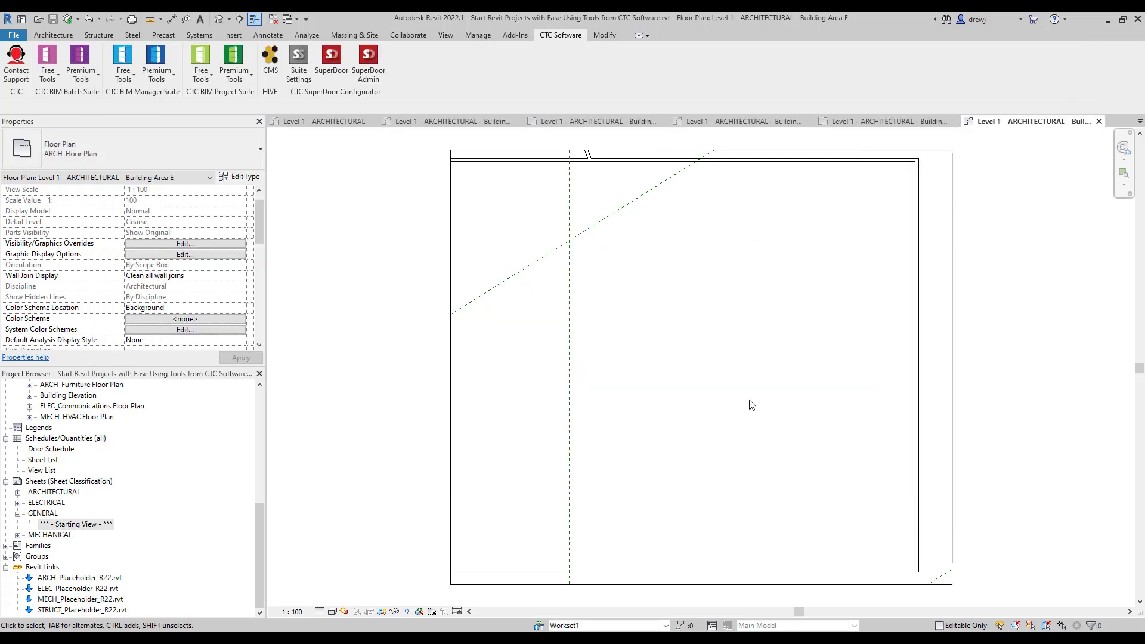
Expand the MECHANICAL sheets and review sheet M1-1's Sheet Number and Sheet Name properties.
click(18, 536)
click(85, 396)
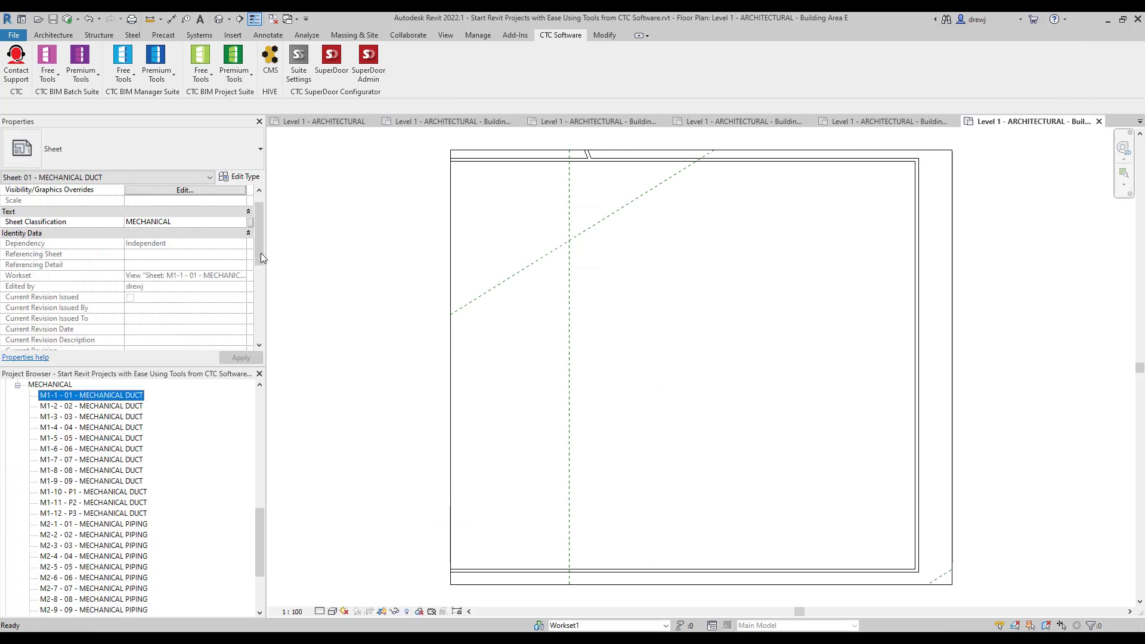
drag(260, 257, 259, 318)
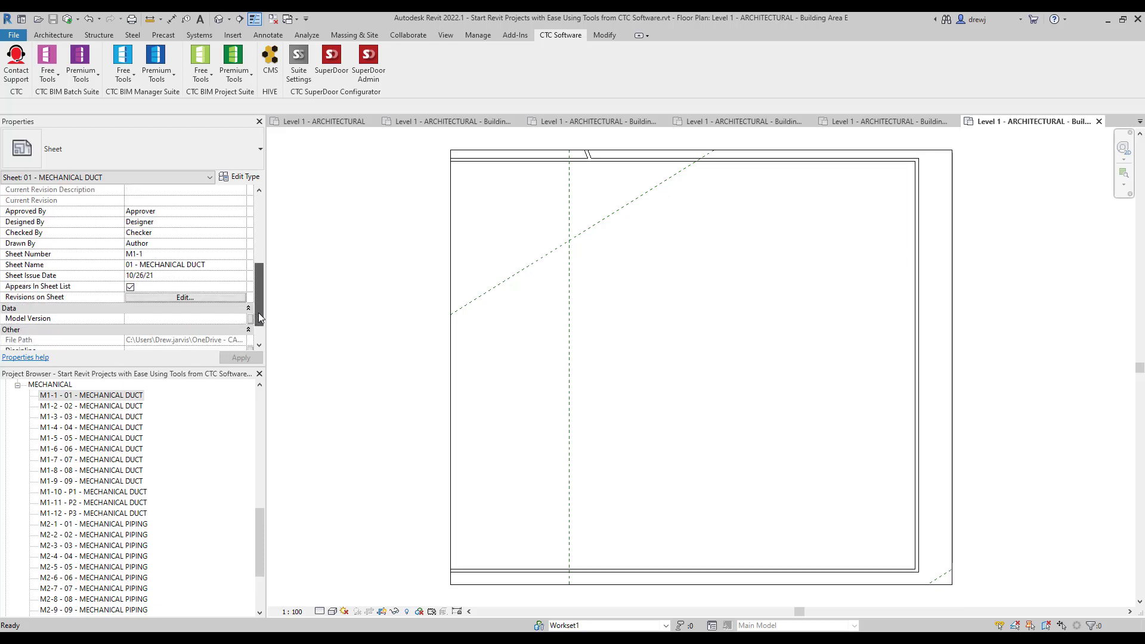
click(343, 504)
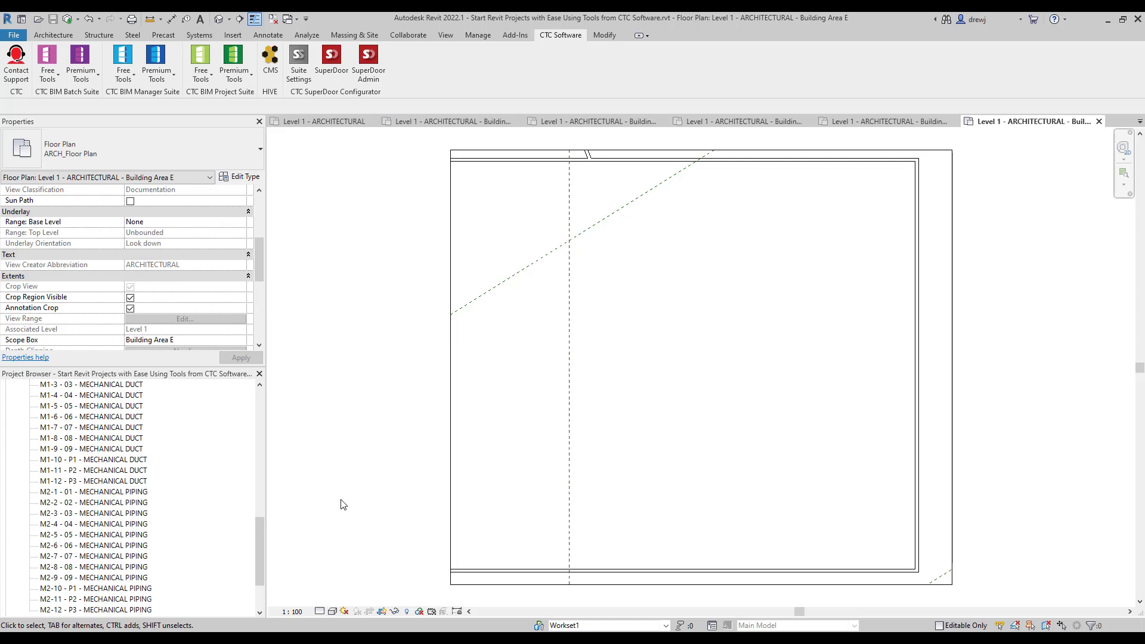
drag(260, 546, 261, 495)
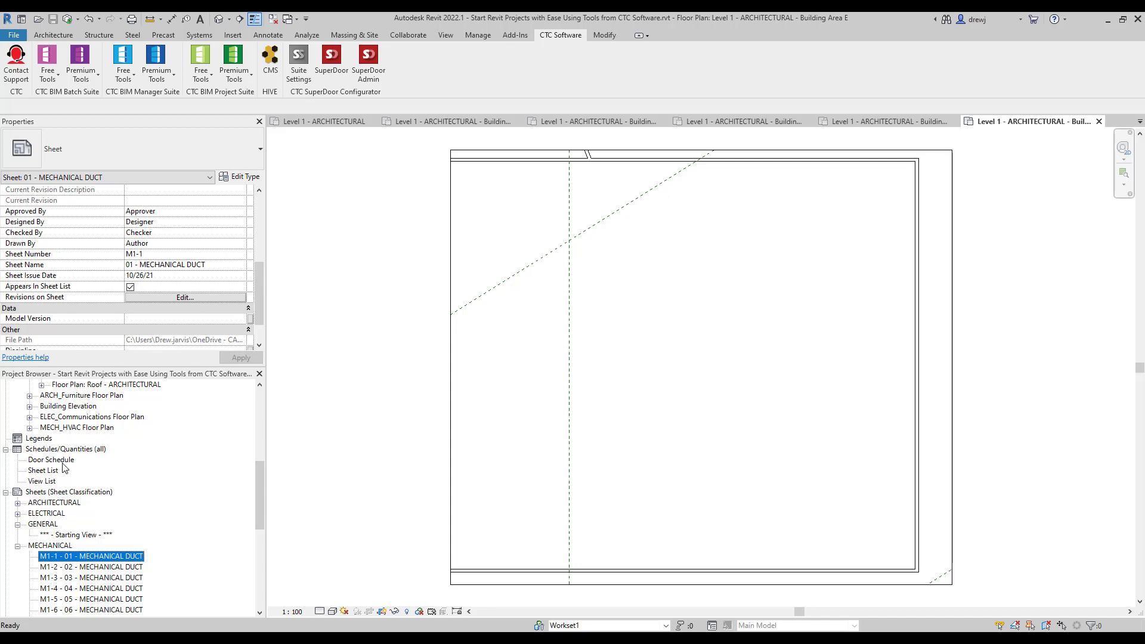
On Level 1 - ARCHITECTURAL, close the other views and draw a wall with WA.
click(359, 123)
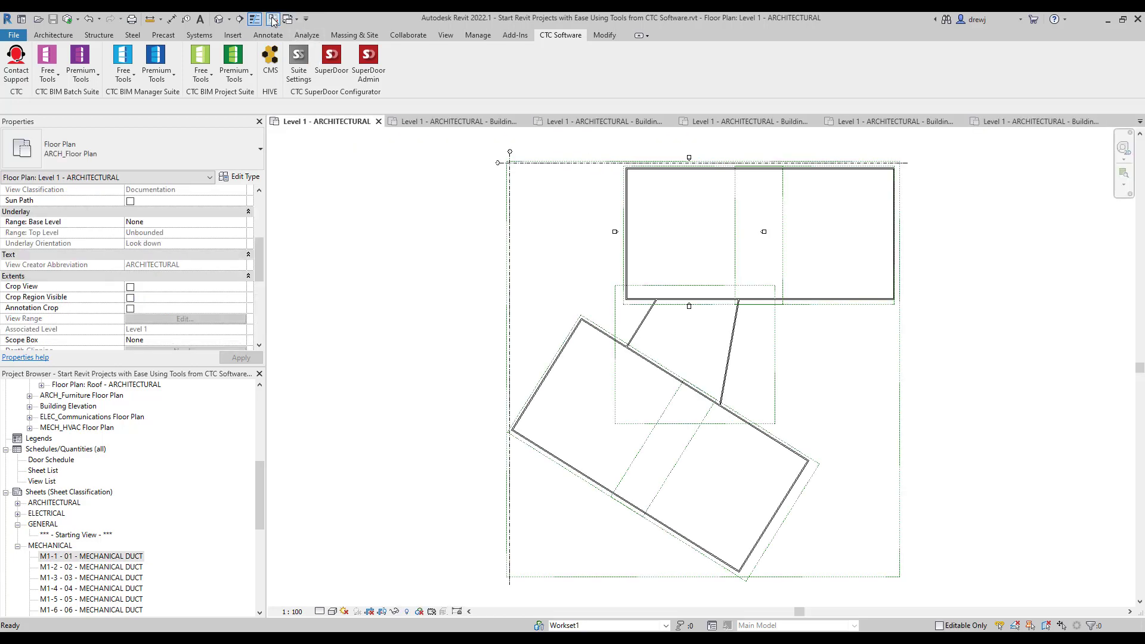
click(272, 19)
scroll(806, 366, up, 5)
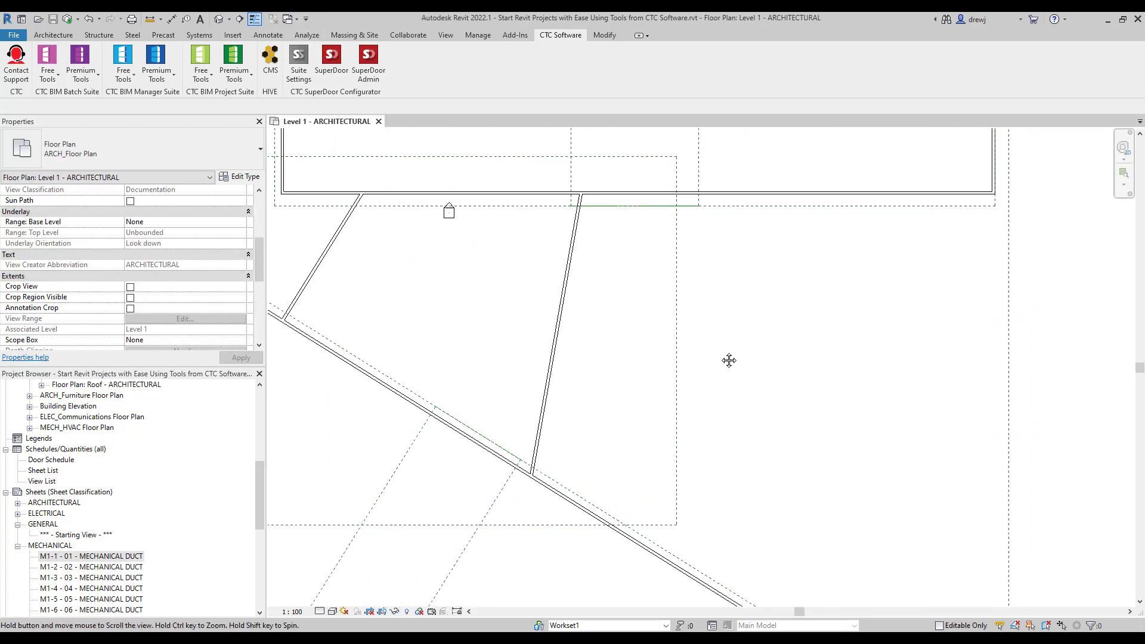
key(w)
key(a)
click(602, 341)
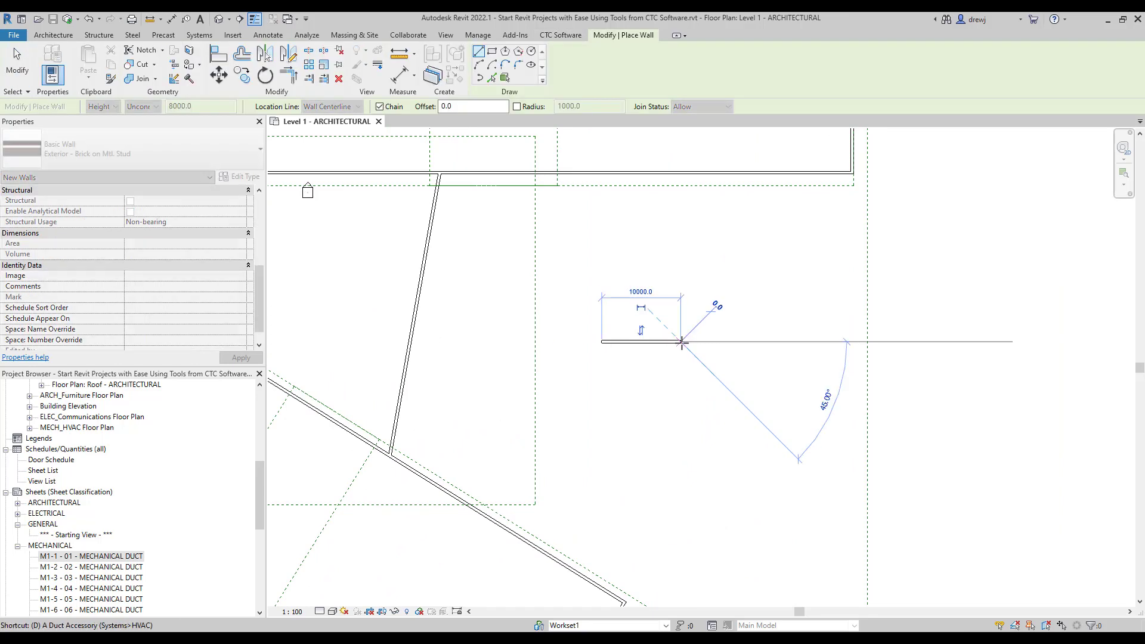
click(681, 341)
scroll(614, 348, up, 3)
Place two double doors side by side in the new wall.
key(d)
key(r)
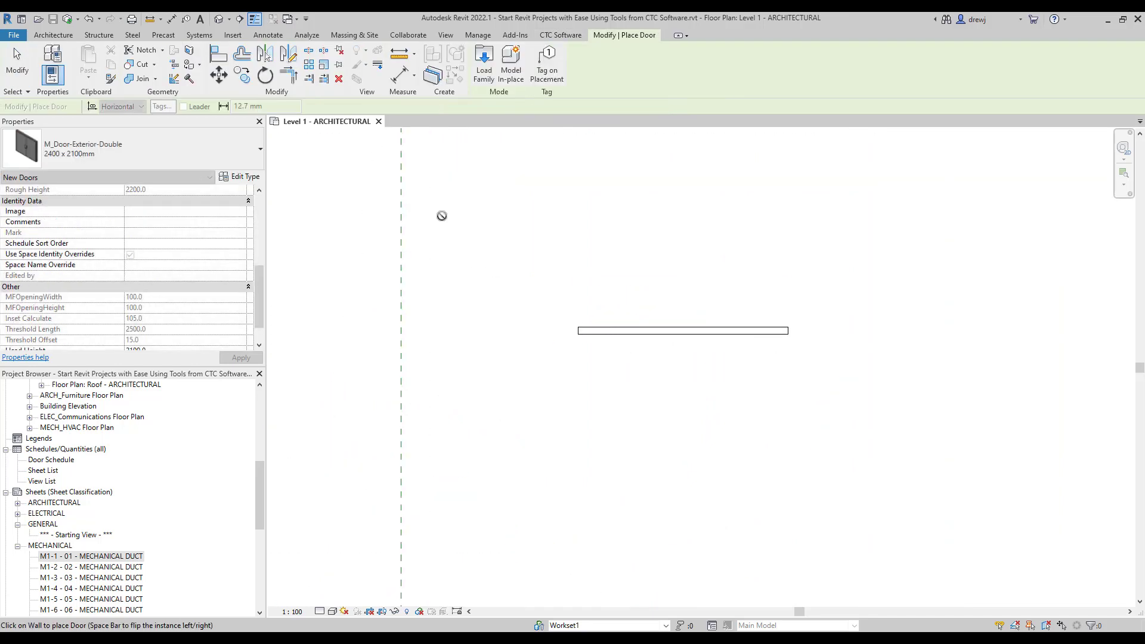
click(619, 329)
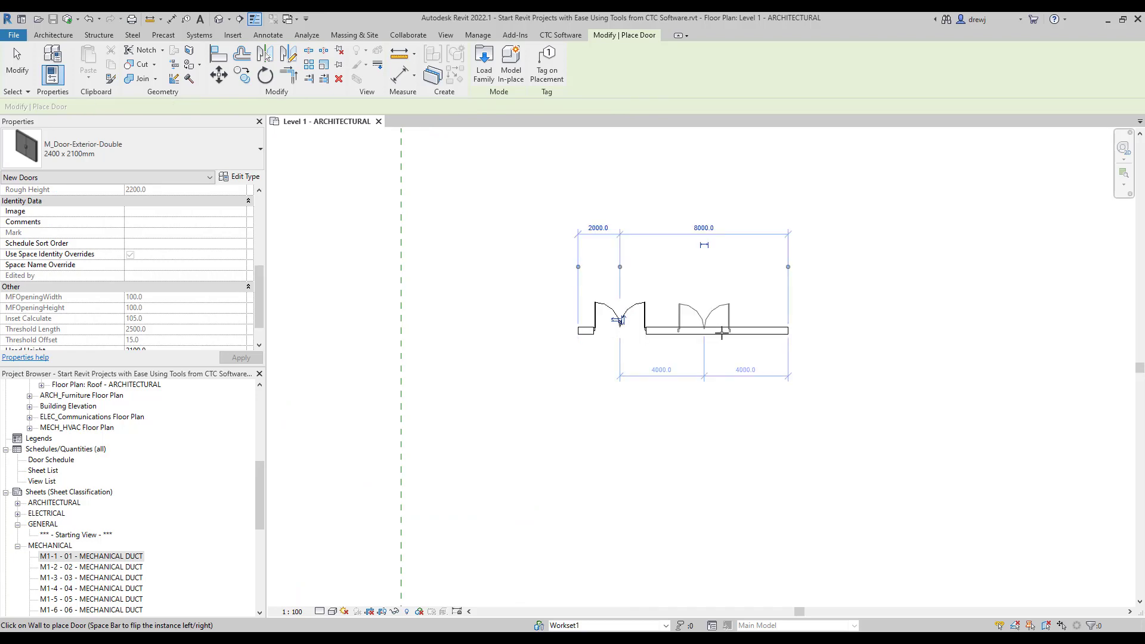
click(722, 331)
key(Escape)
key(Escape)
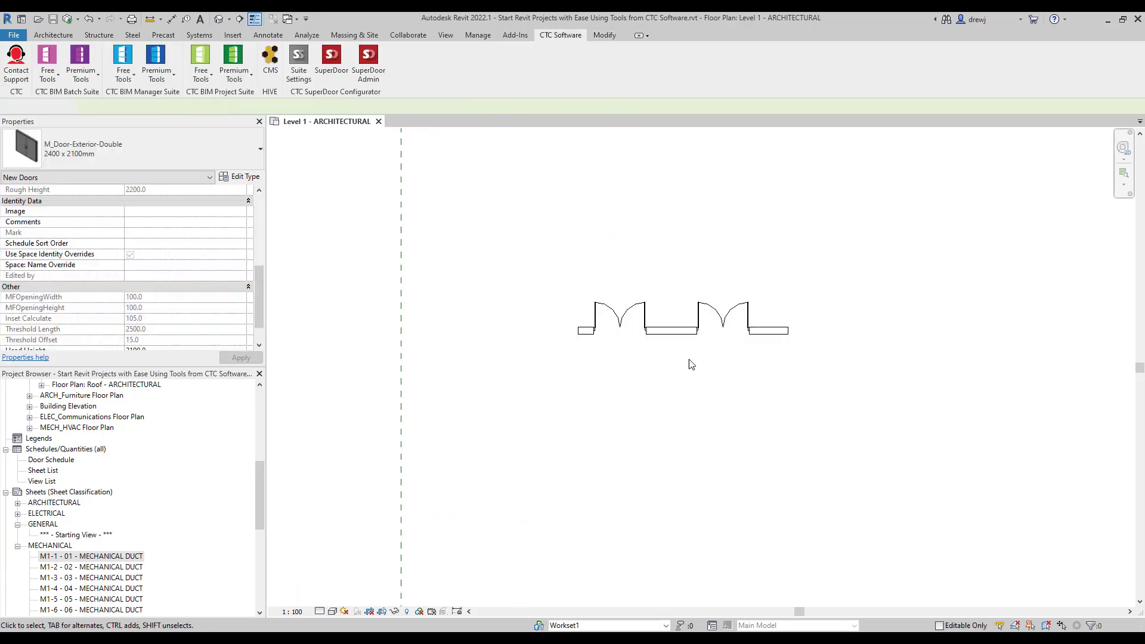
Copy the wall and its two doors twice downward.
drag(795, 393, 528, 277)
key(c)
key(o)
click(577, 311)
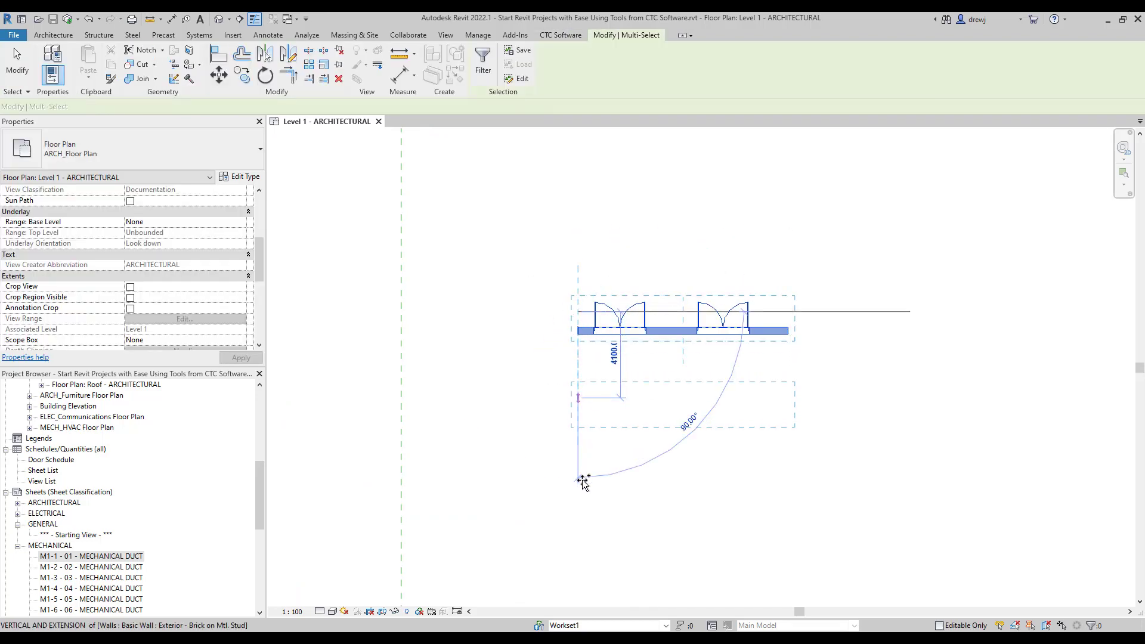
click(578, 397)
click(578, 508)
key(Escape)
key(Escape)
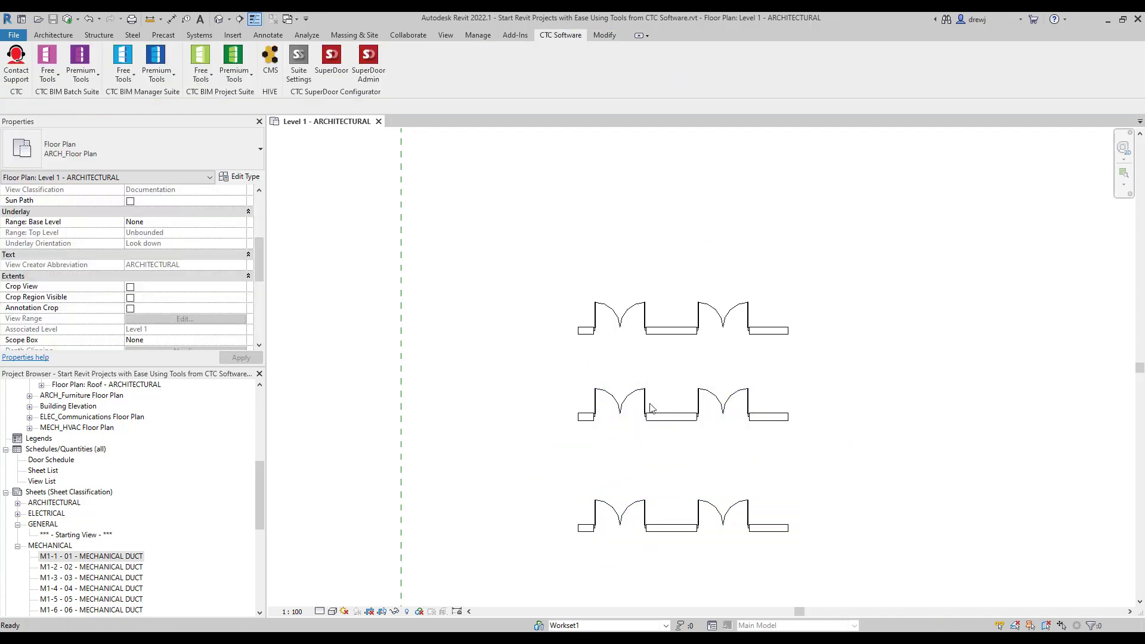
Make the bottom pair single 1050 x 2100mm doors and open the Door Schedule.
drag(584, 376, 779, 444)
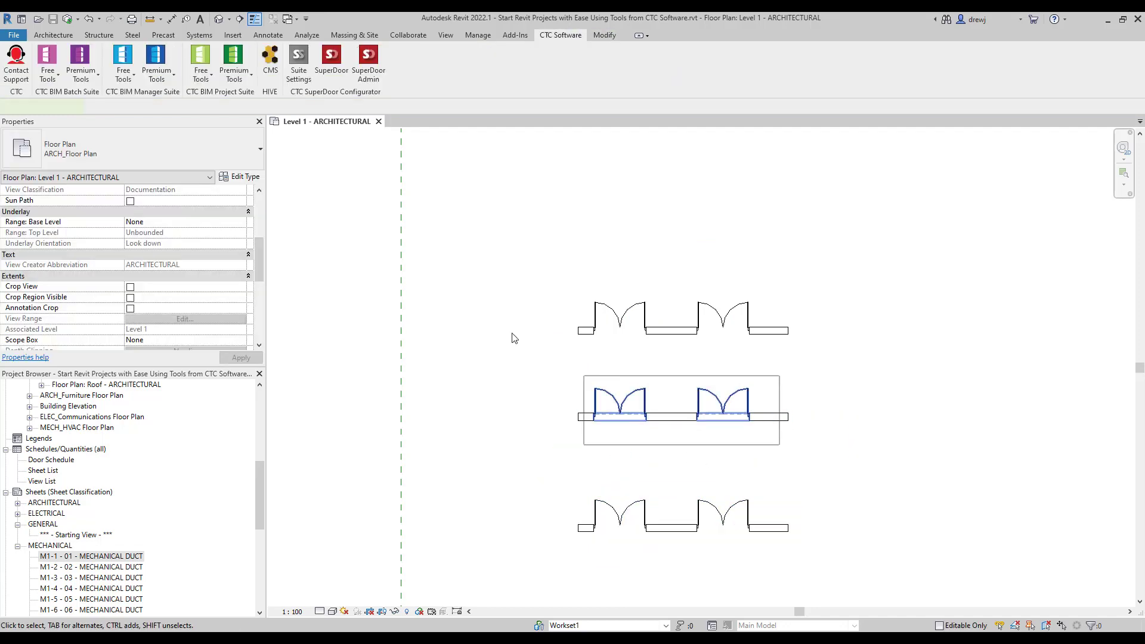
click(181, 154)
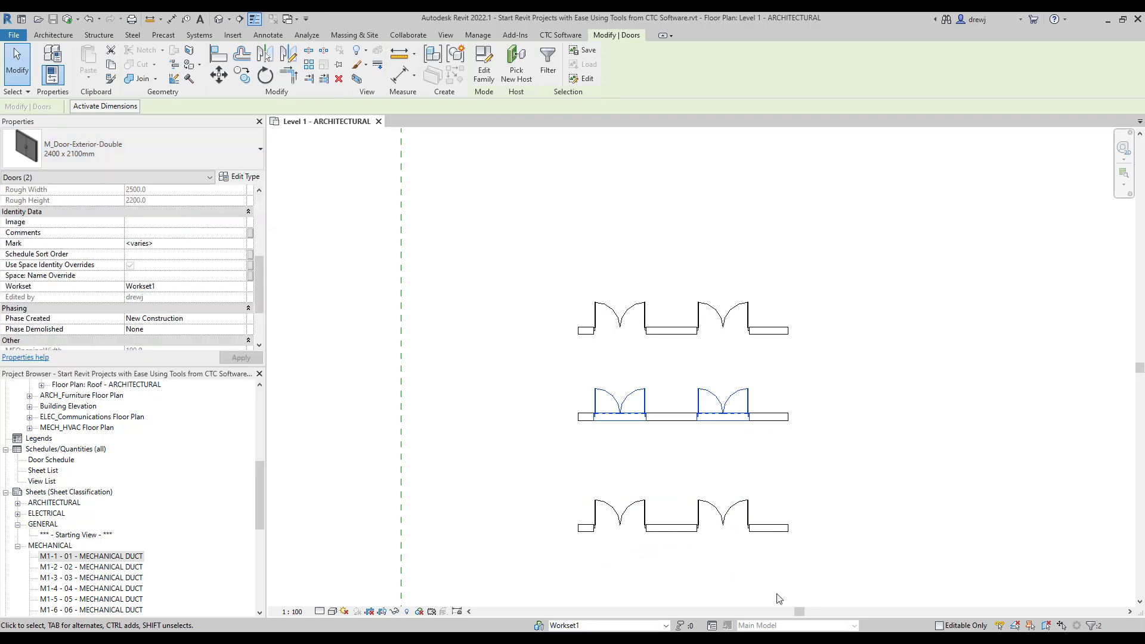
drag(568, 475, 757, 563)
click(126, 147)
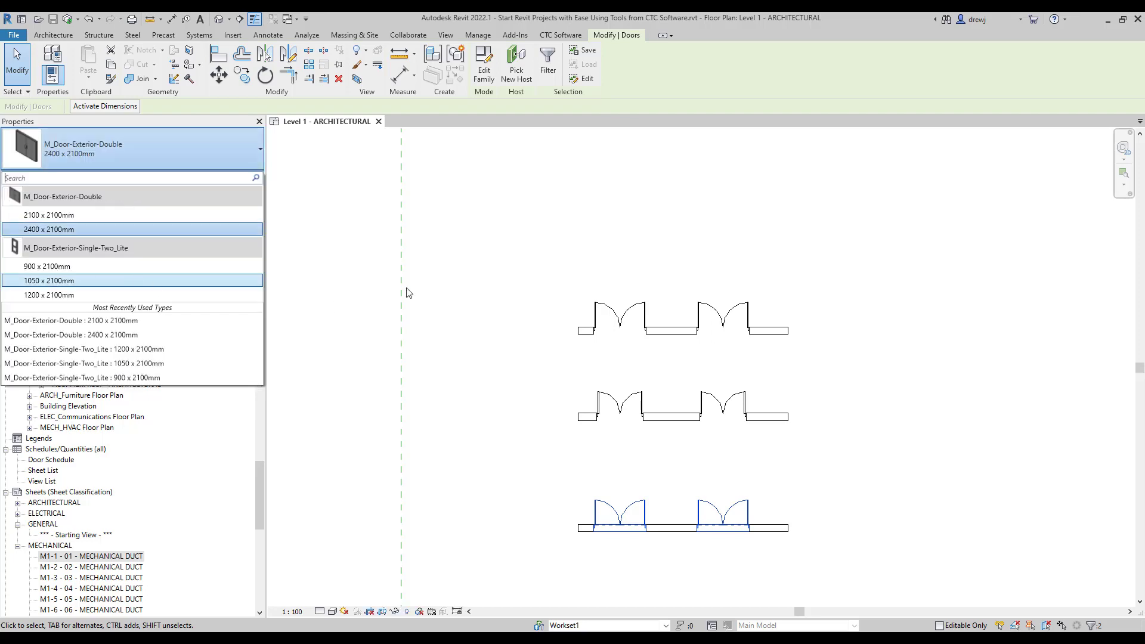
click(516, 255)
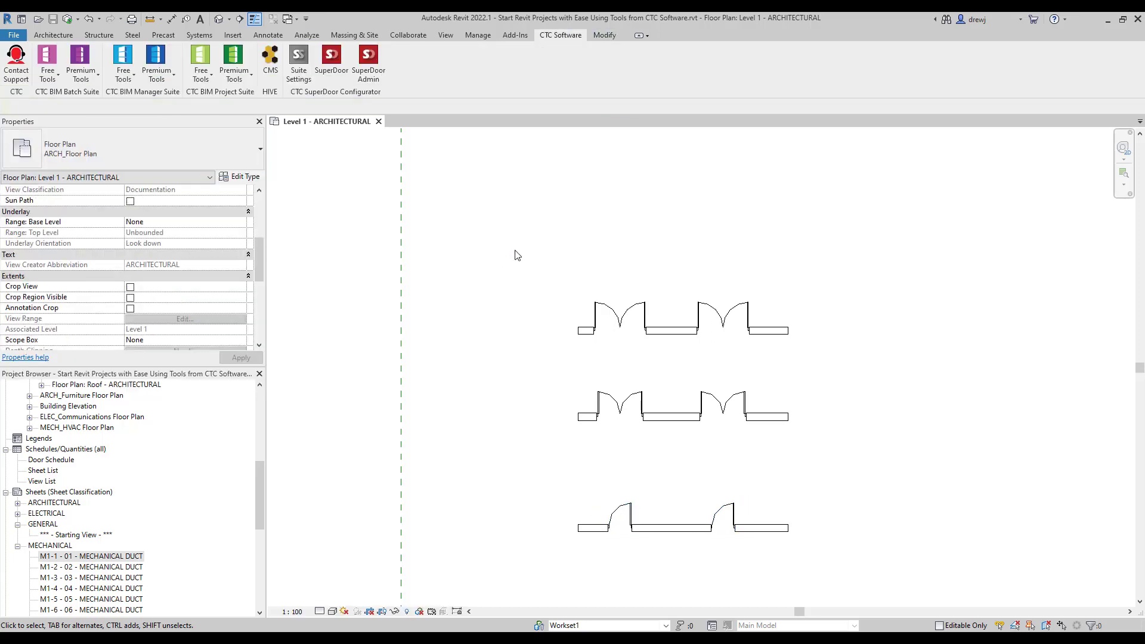
click(59, 460)
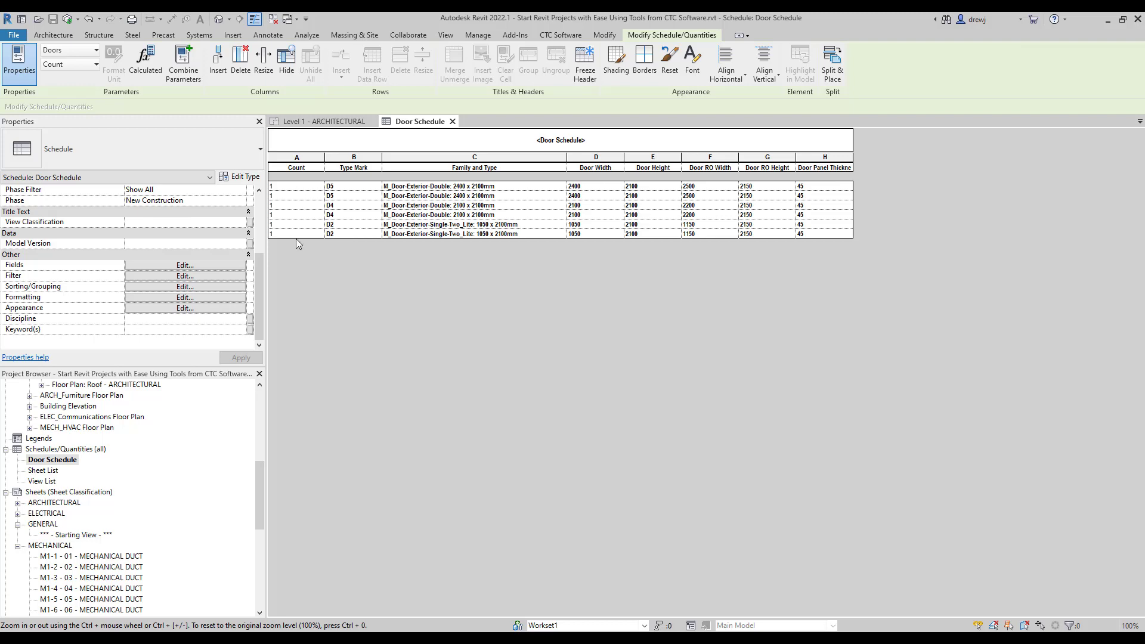
Sort the Door Schedule by Type Mark.
click(199, 287)
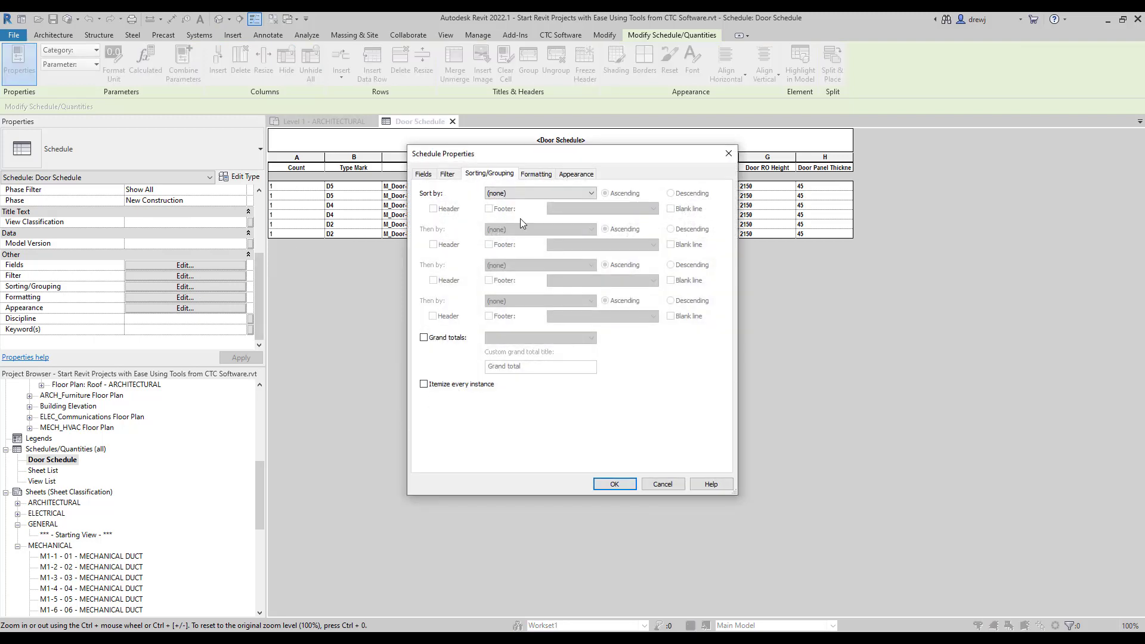
click(524, 193)
click(527, 210)
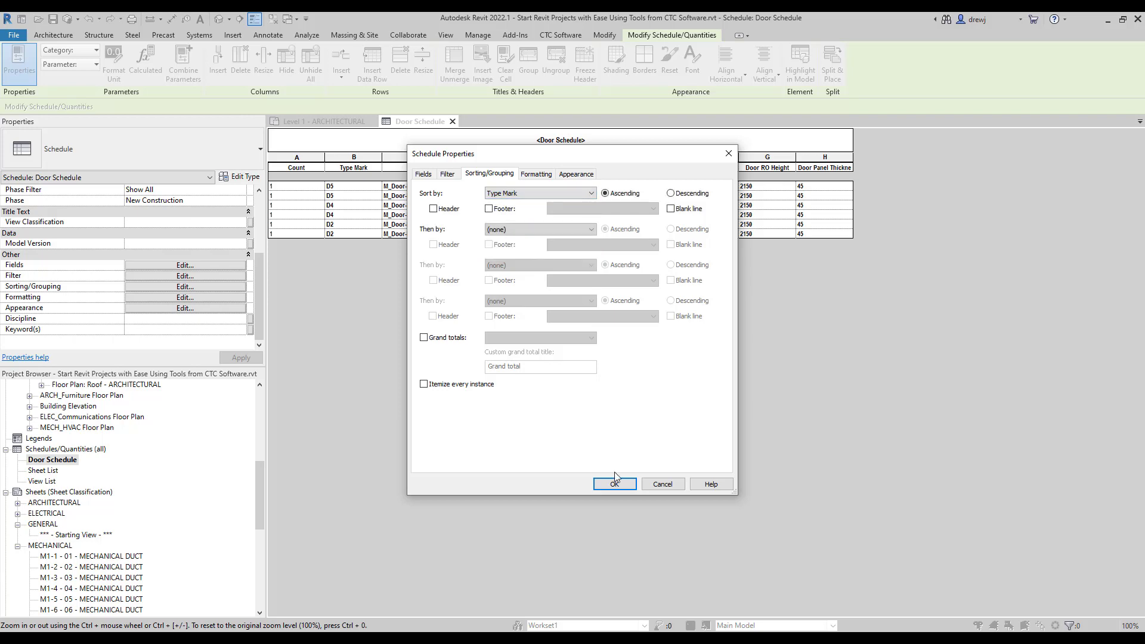
click(616, 485)
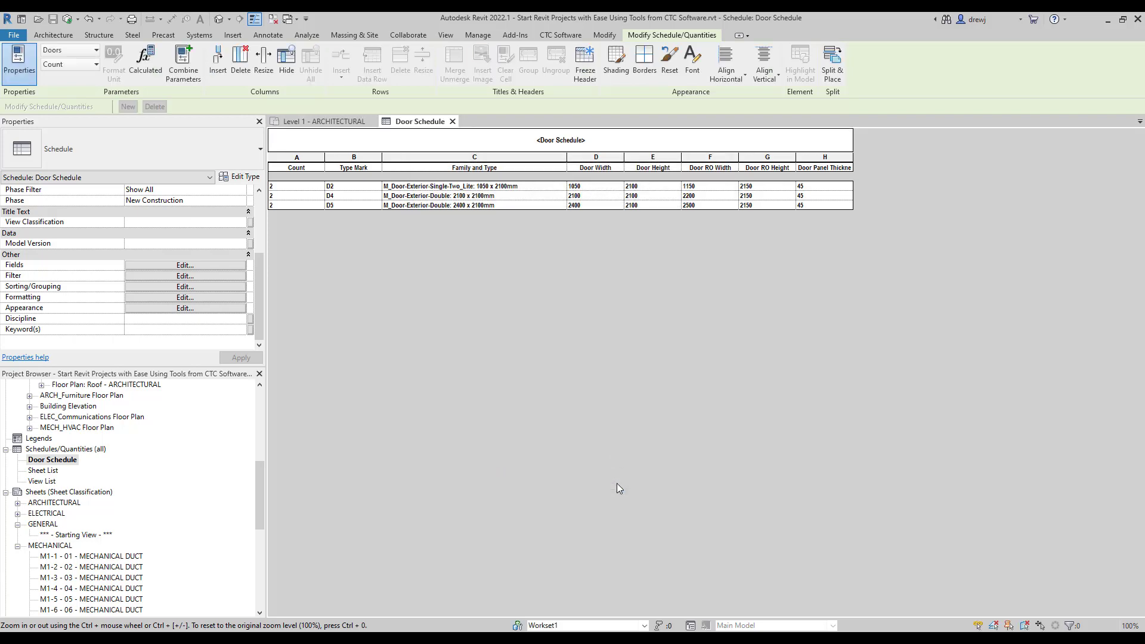
Review D2's Door Width, Height, RO Width and RO Height, then return to Level 1.
click(591, 188)
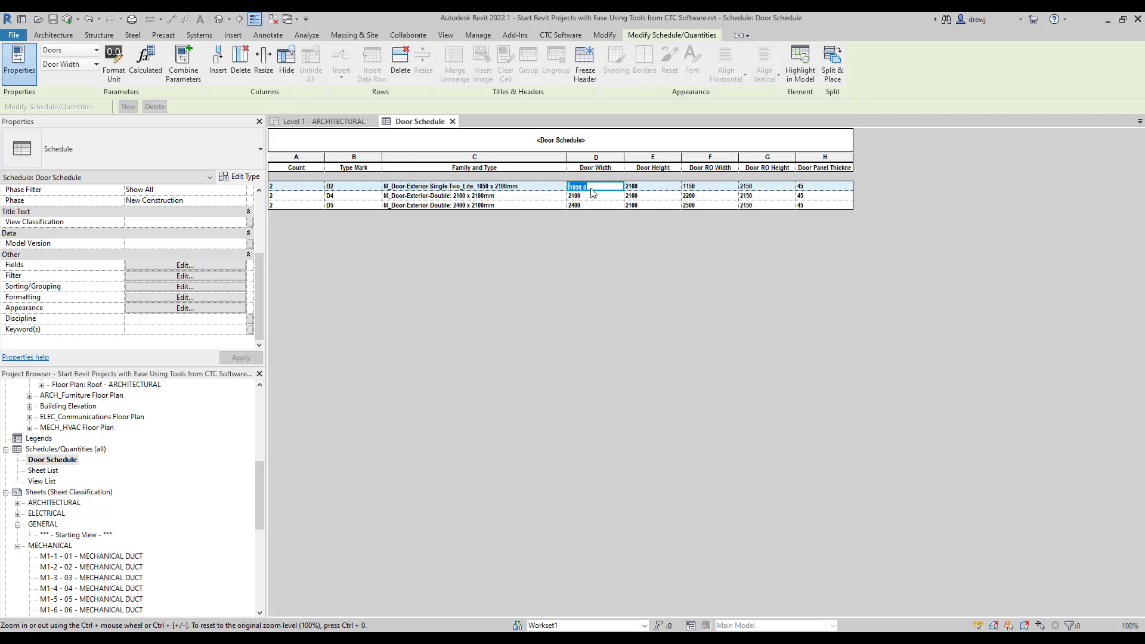
click(647, 186)
click(717, 187)
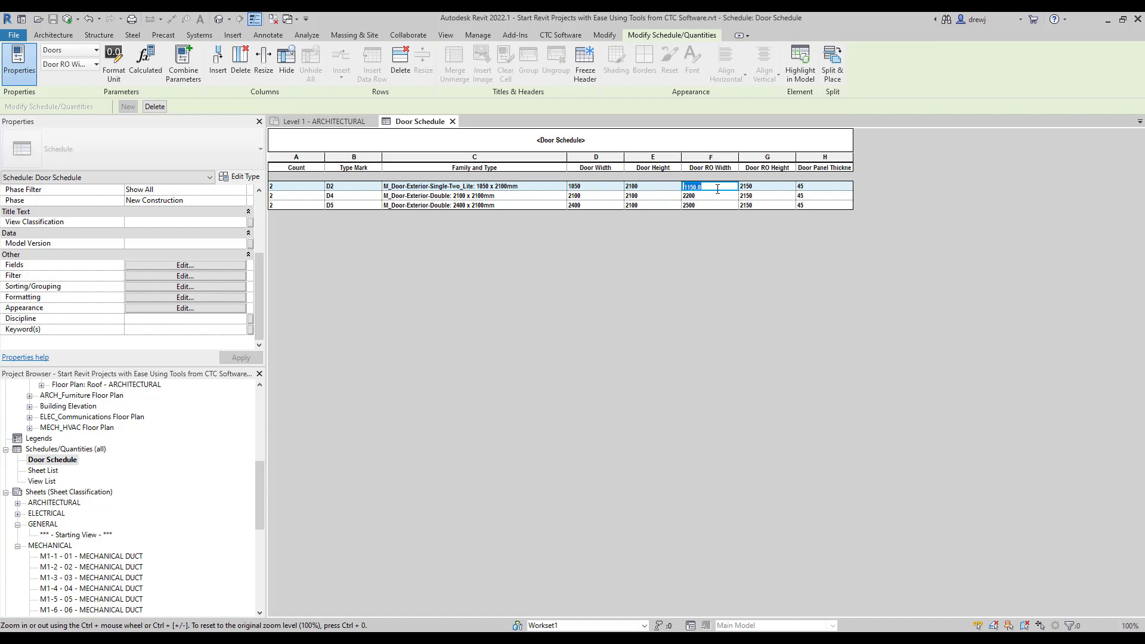
click(769, 187)
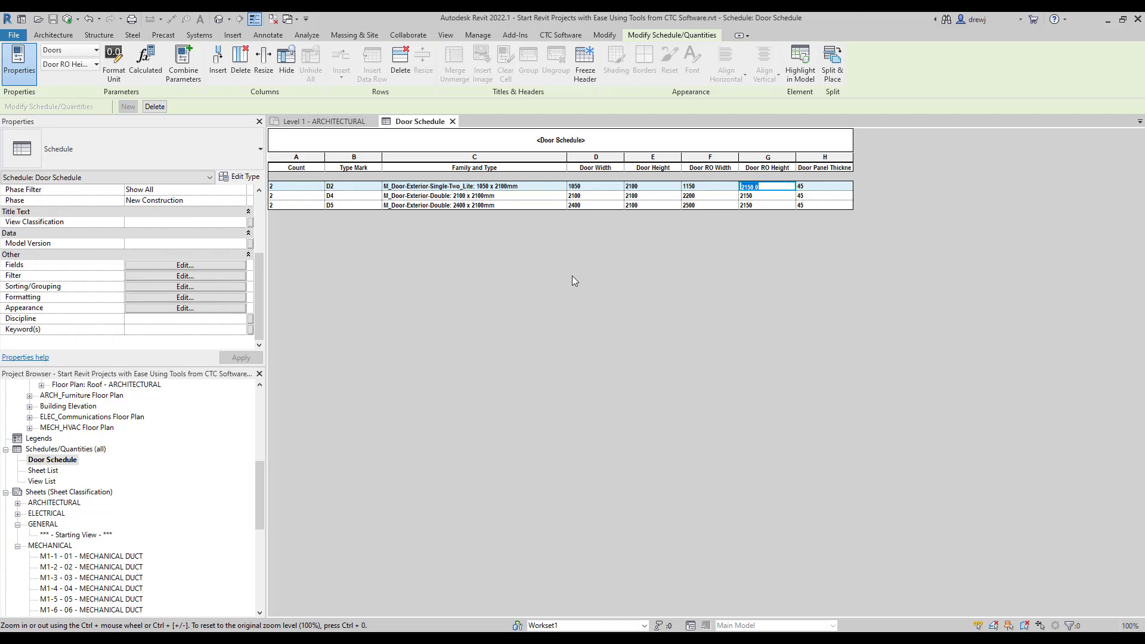
click(333, 121)
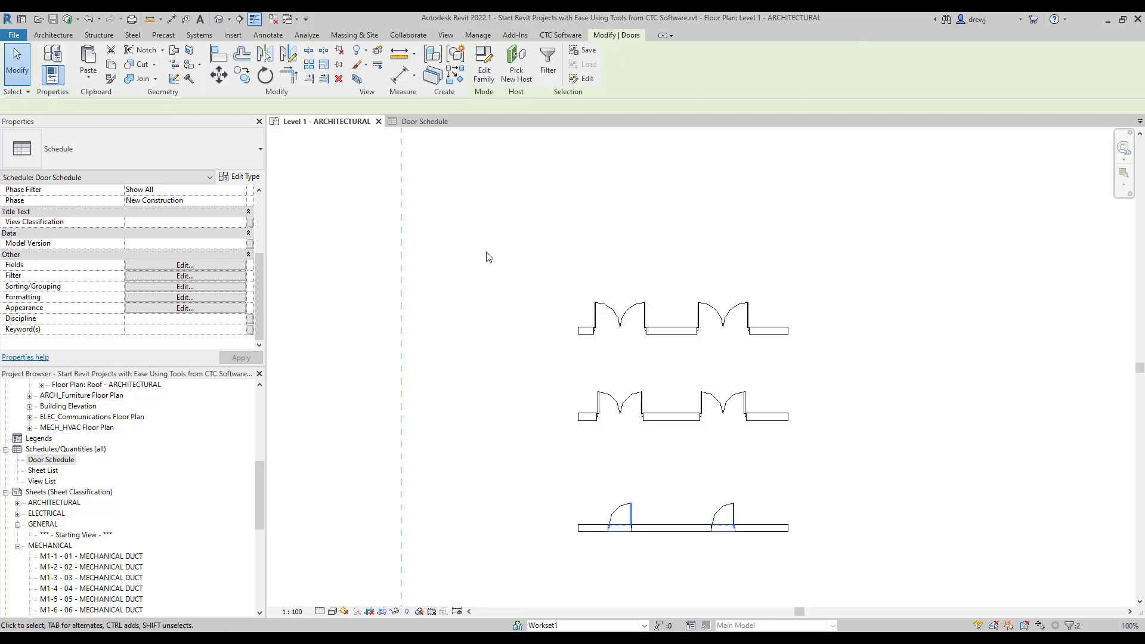
Lengthen the top wall to the right.
click(775, 331)
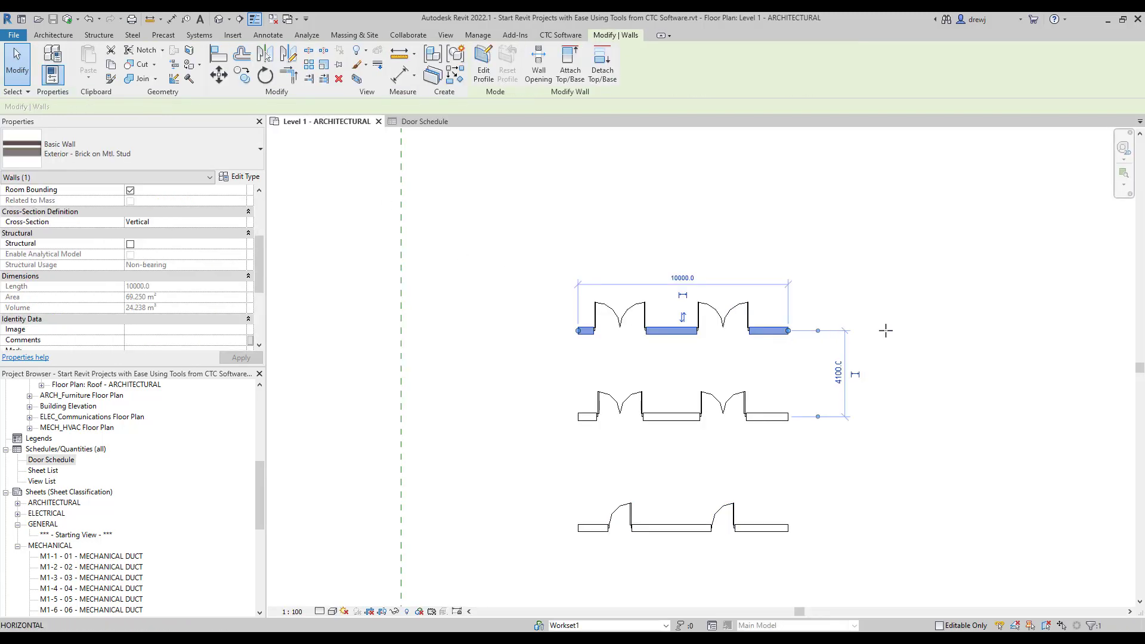
drag(885, 330, 887, 330)
click(806, 251)
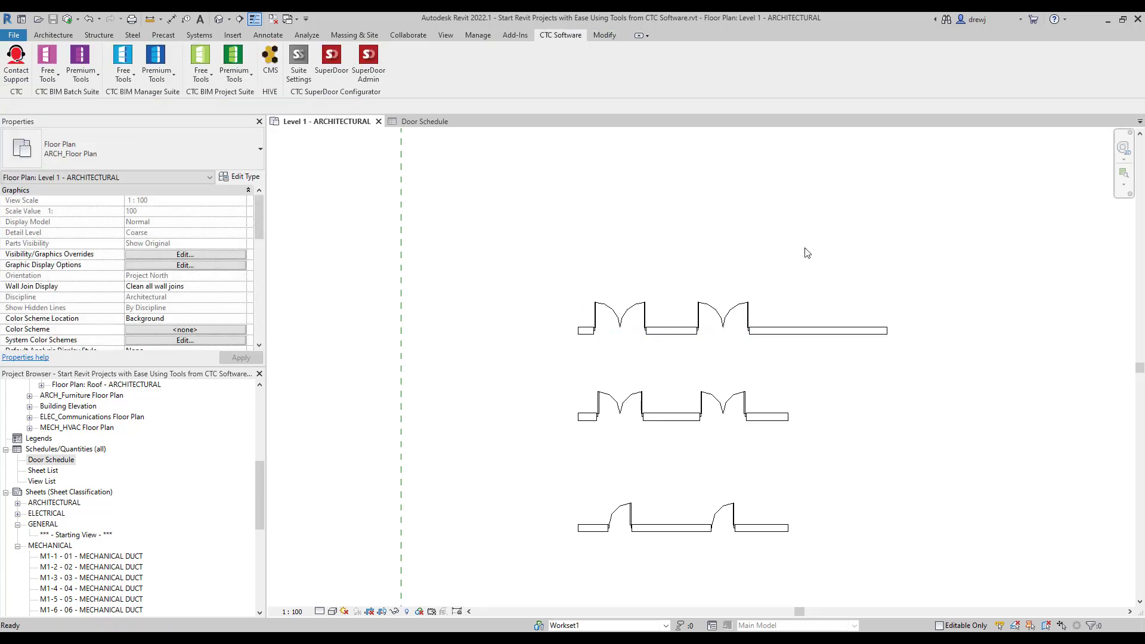
Load the Residential M_Door-Interior-Single-4_Panel-Wood door family.
key(d)
key(r)
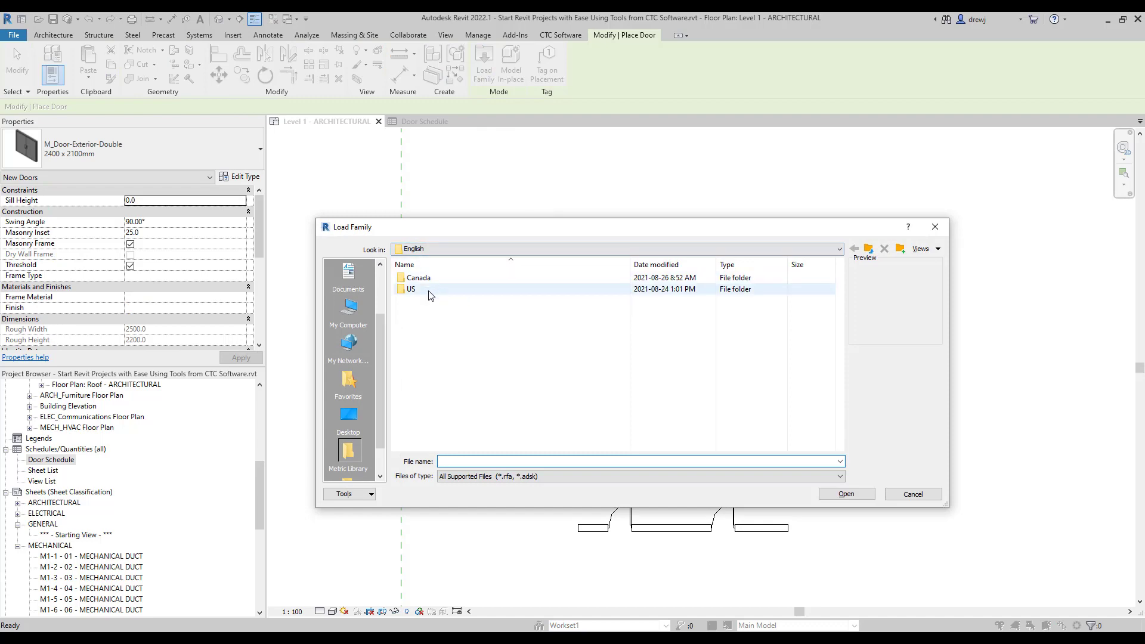
double_click(429, 290)
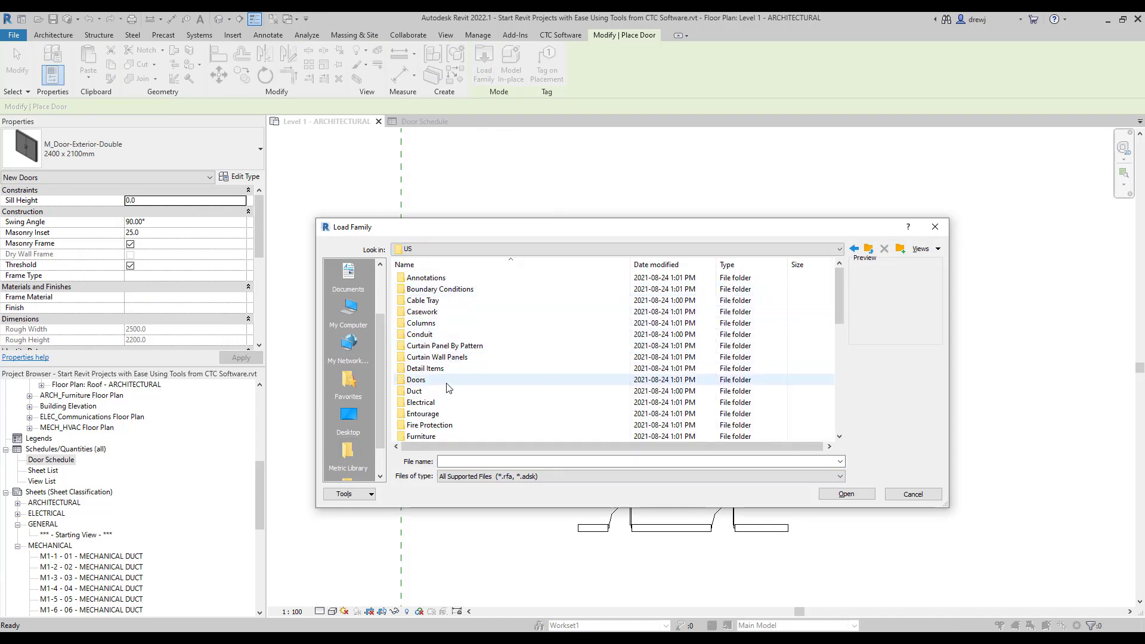
double_click(448, 381)
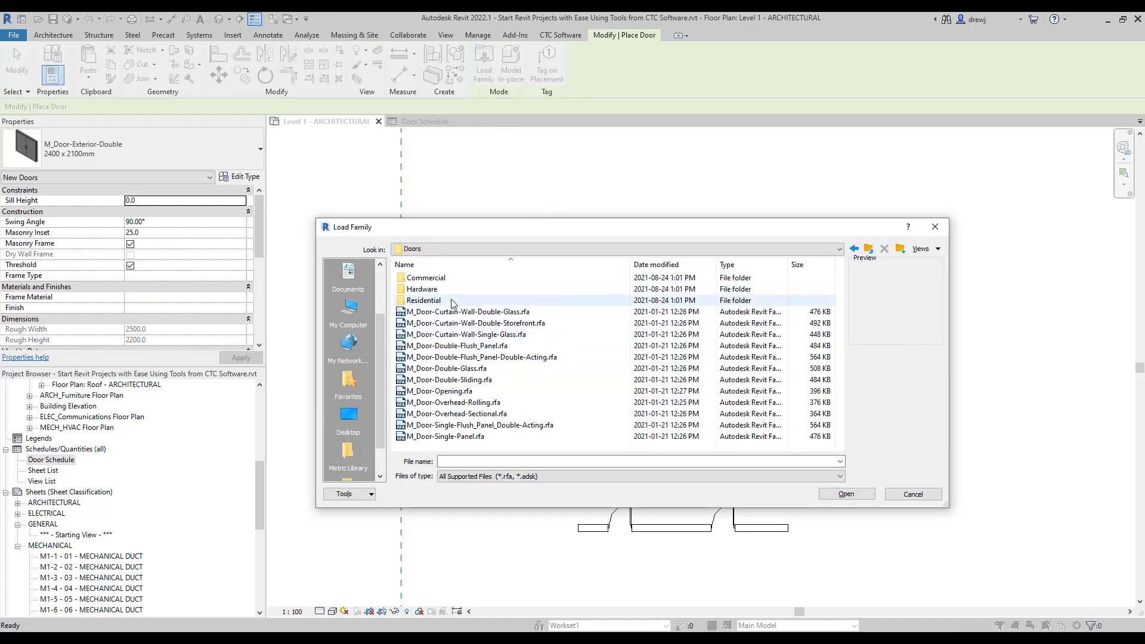
double_click(452, 301)
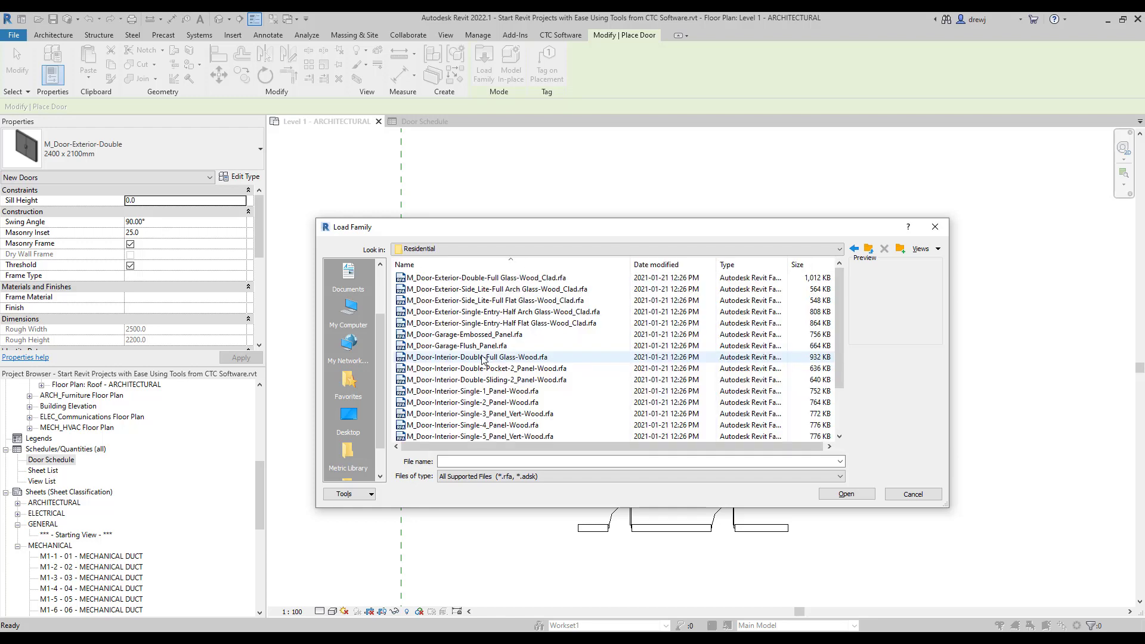
scroll(486, 364, down, 2)
click(505, 369)
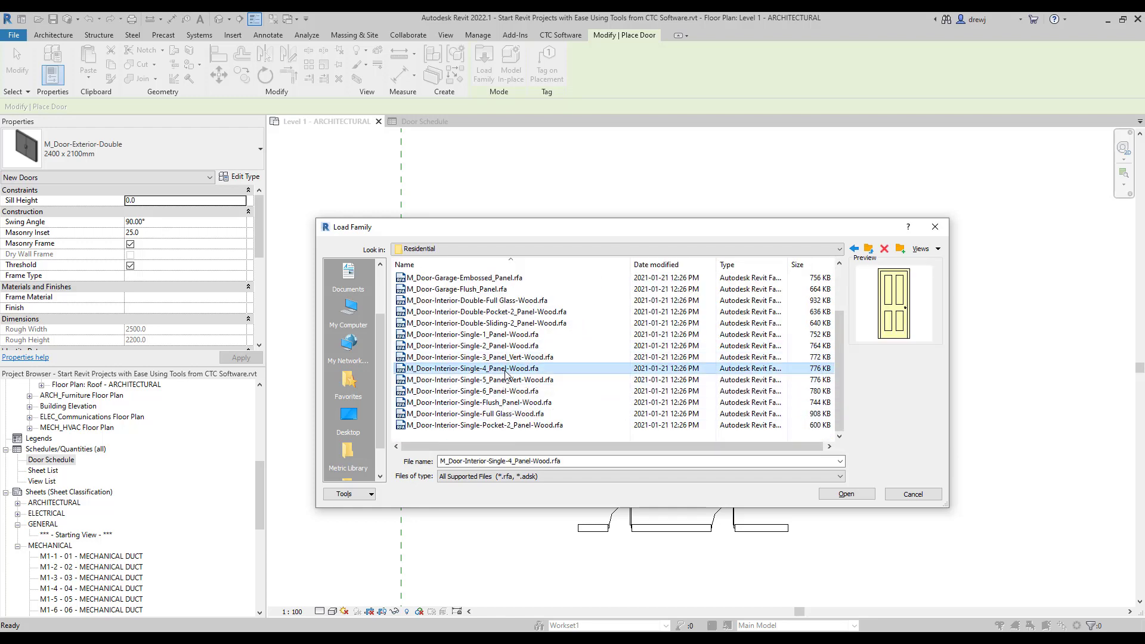
click(849, 495)
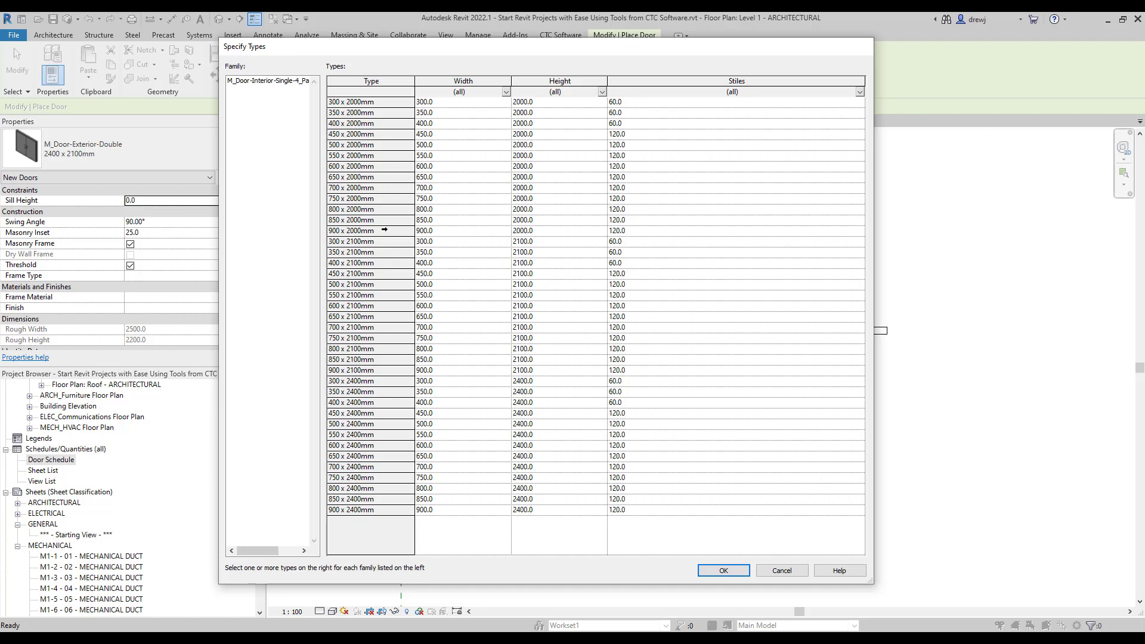
Load its 900 x 2000, 900 x 2100 and 900 x 2400mm types and place one in the top wall.
click(385, 230)
ctrl+click(388, 369)
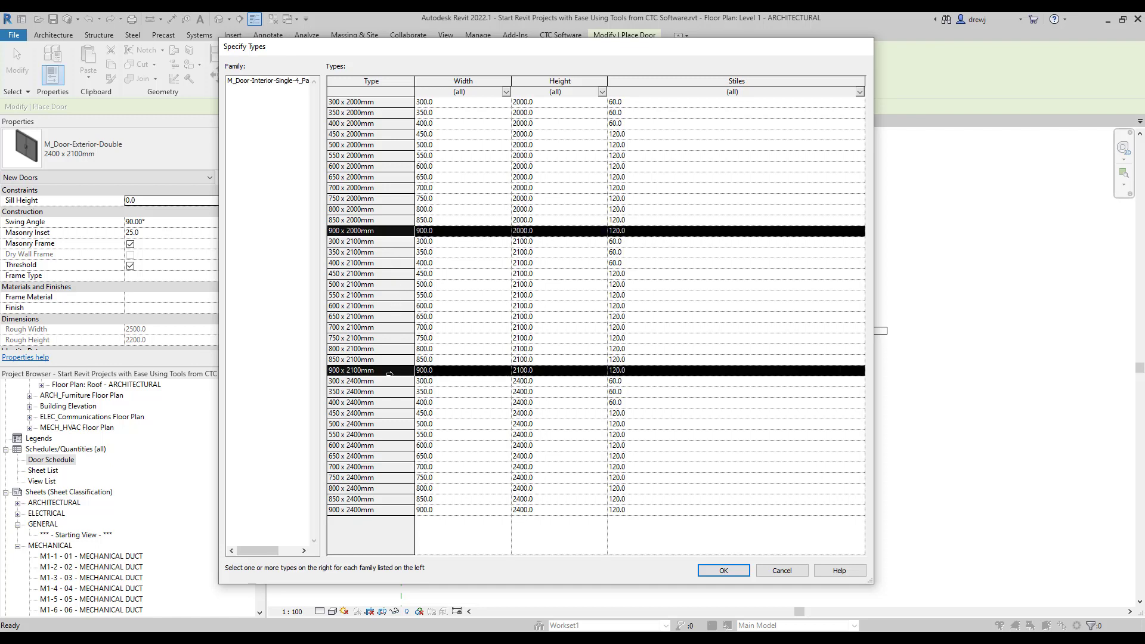
ctrl+click(391, 509)
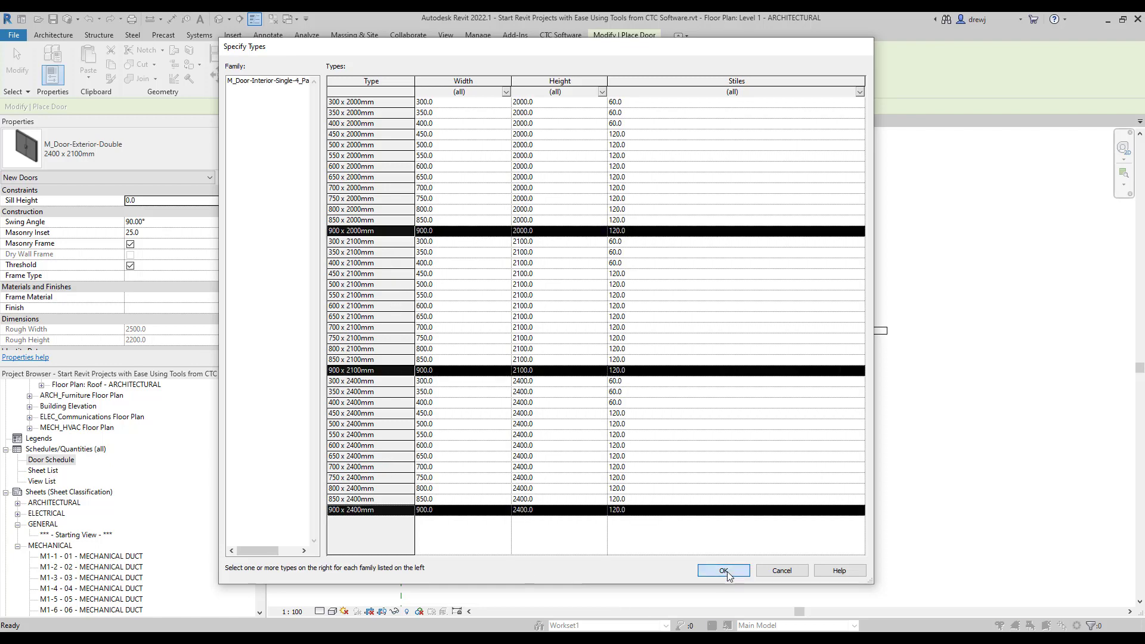
click(723, 570)
click(822, 338)
key(Escape)
key(Escape)
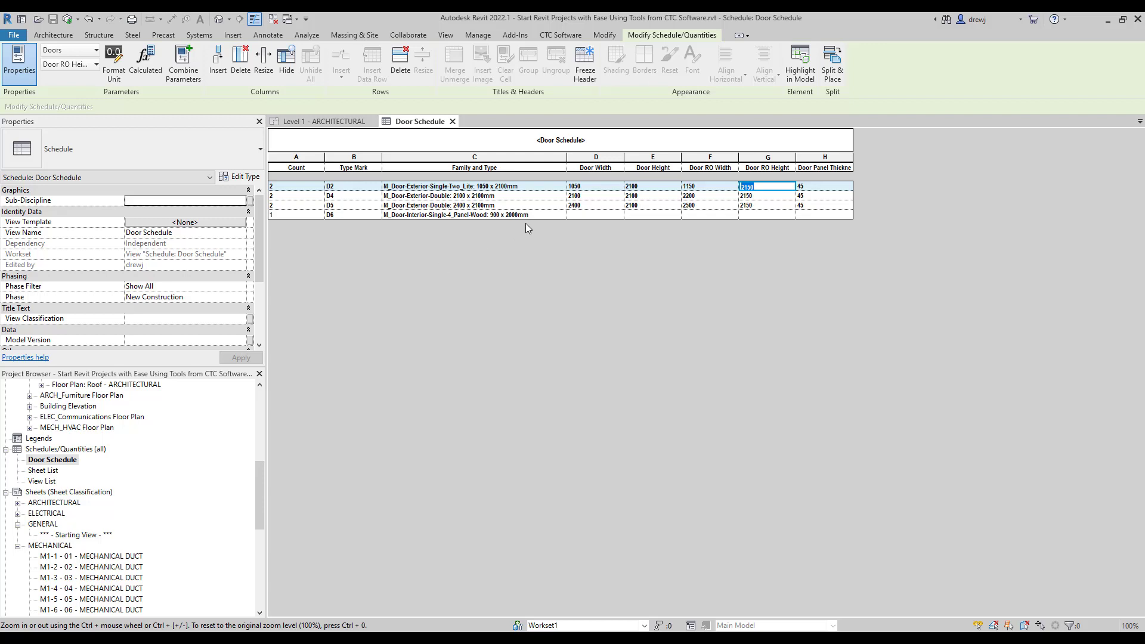
Try changing D6's door width to 1200 then 900, and undo the change.
click(541, 216)
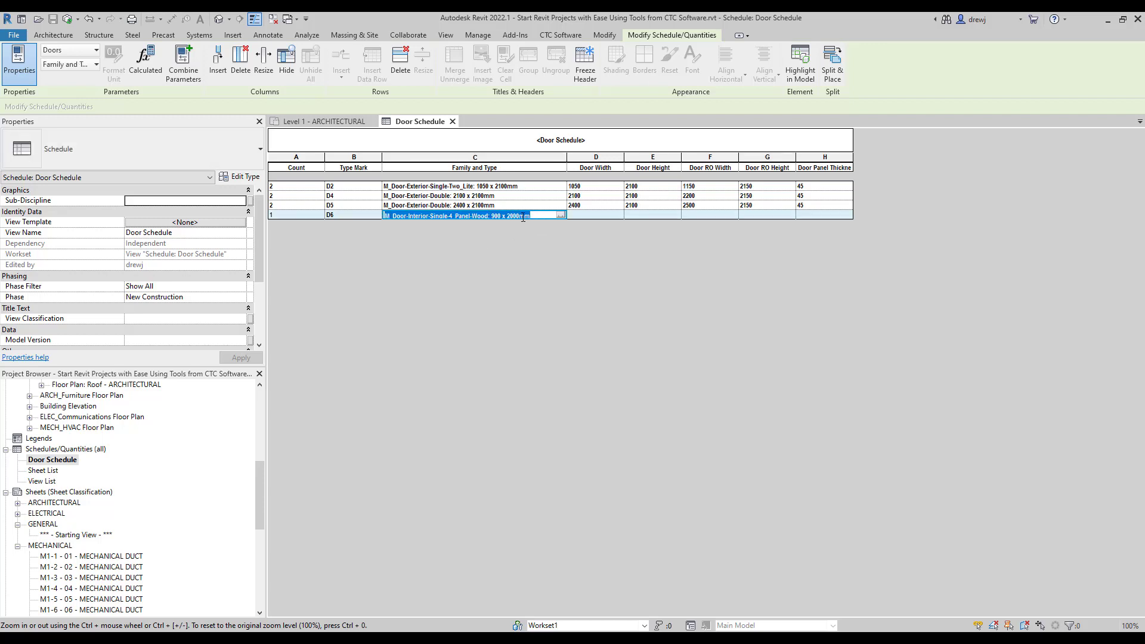
click(355, 213)
click(604, 215)
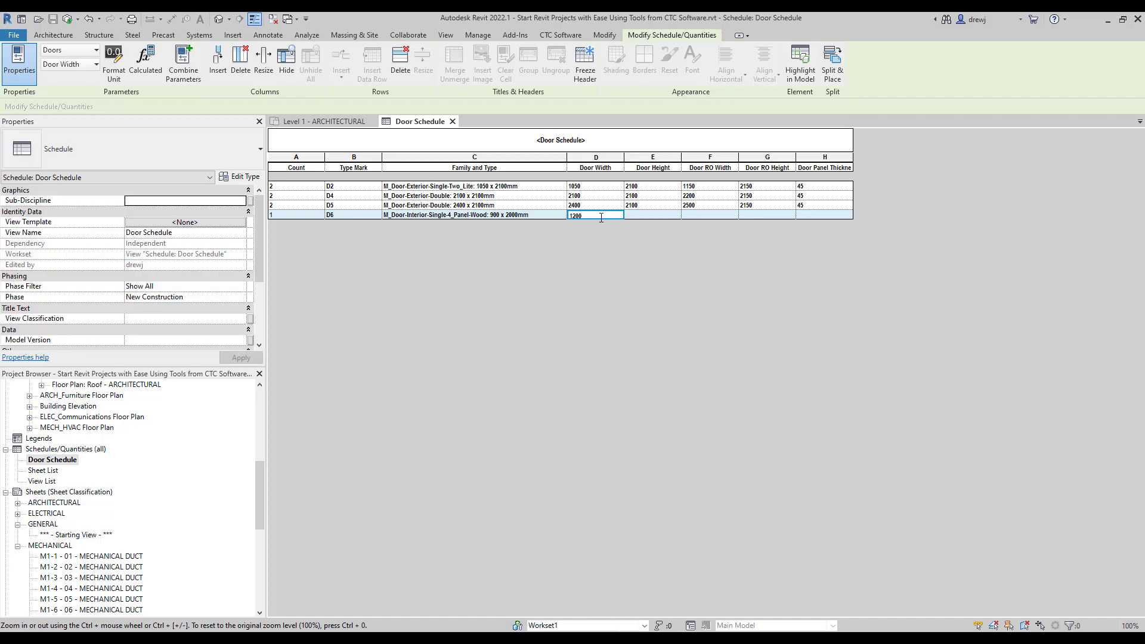
key(Return)
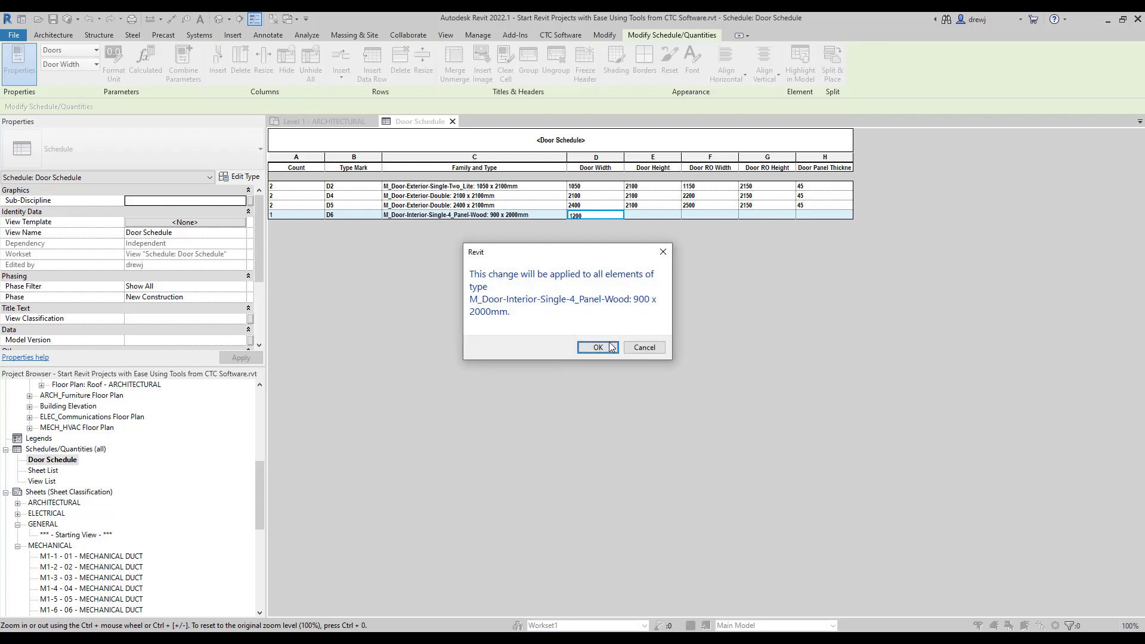
key(Return)
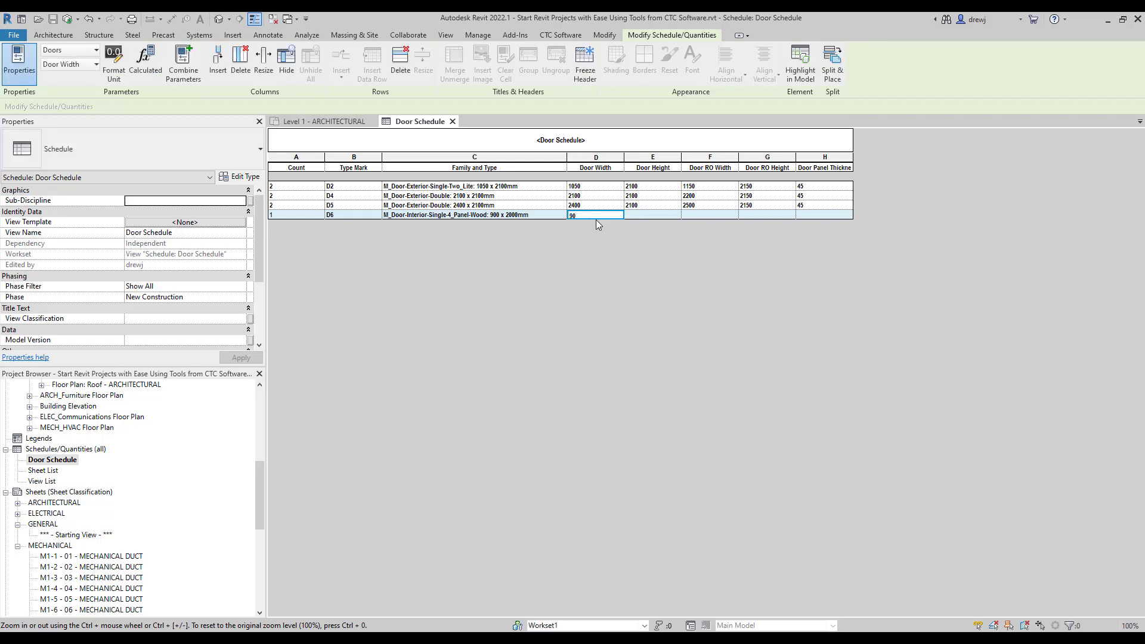
text(0)
key(Return)
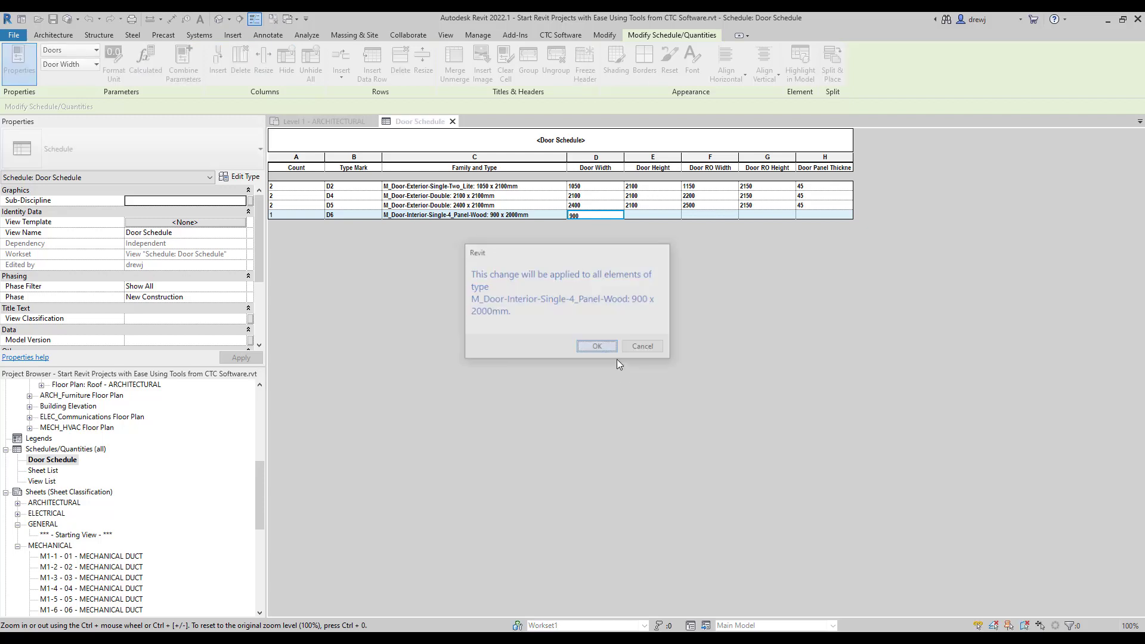
key(Return)
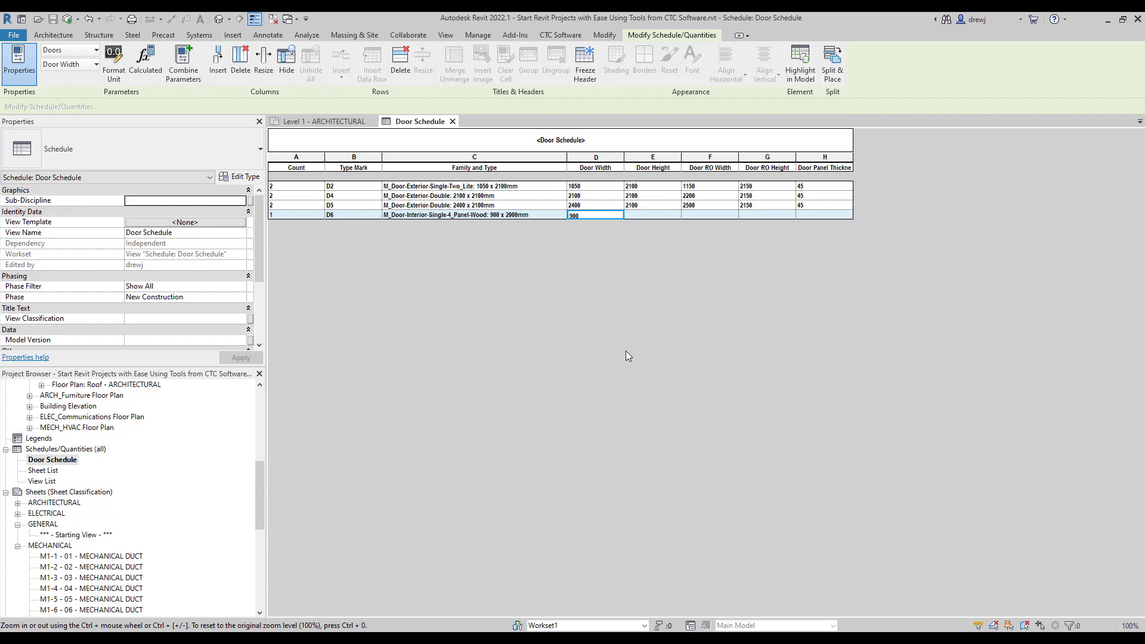
key(Return)
Locate the D6 door with Highlight in Model and dismiss the view-search prompts.
click(800, 71)
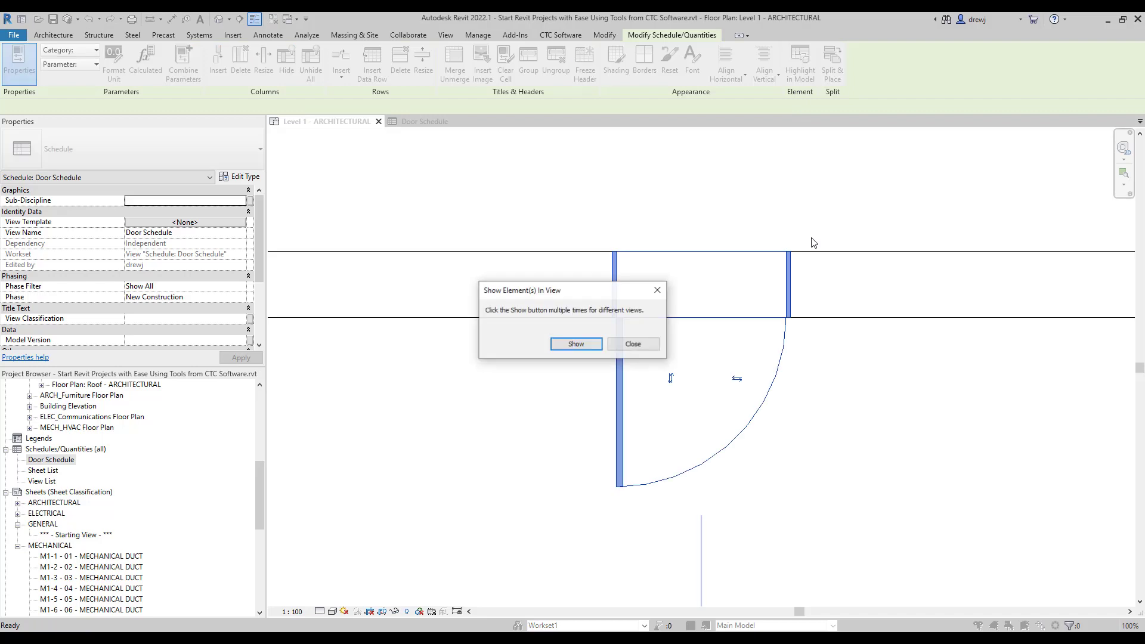
click(595, 343)
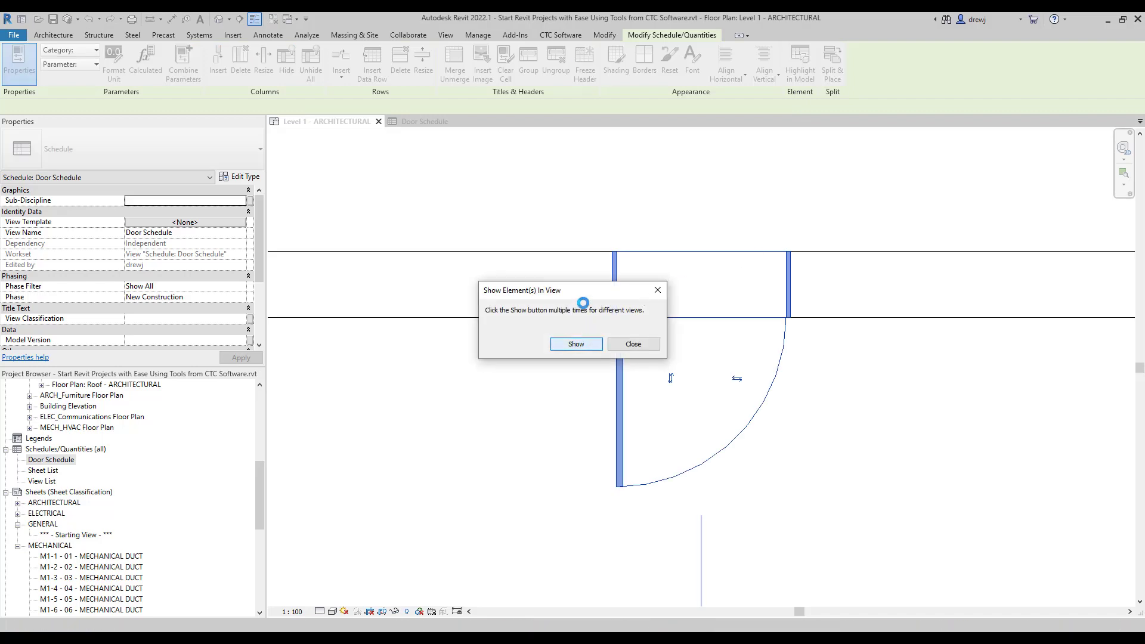
click(643, 347)
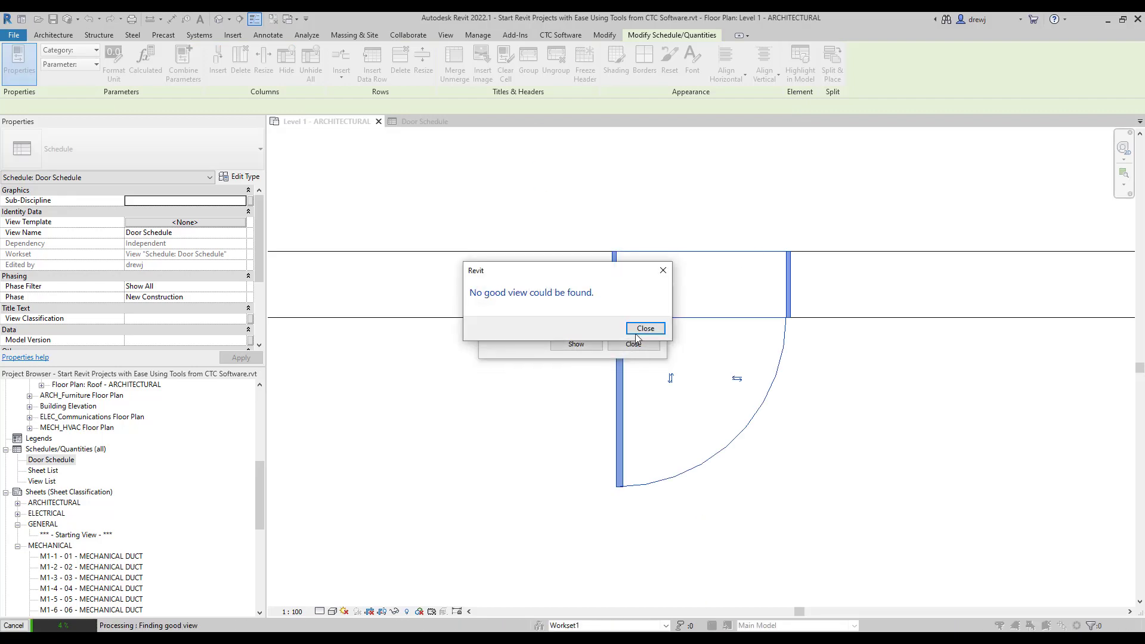
click(642, 329)
click(634, 344)
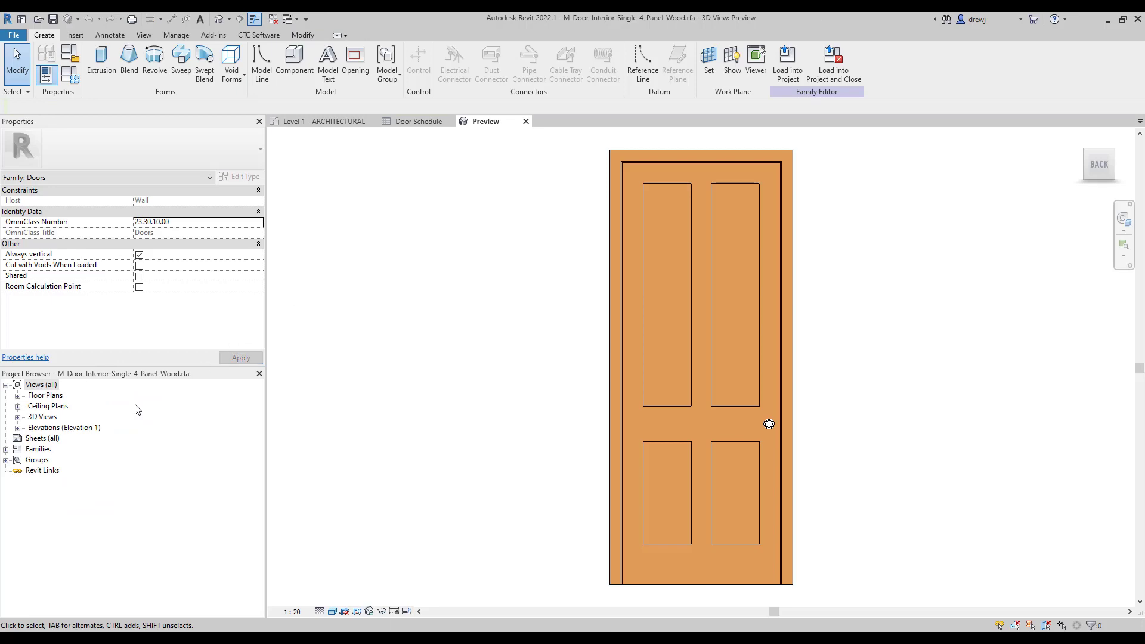
View the family's Ref. Level plan, then close its views and answer the save prompt.
double_click(53, 396)
double_click(55, 406)
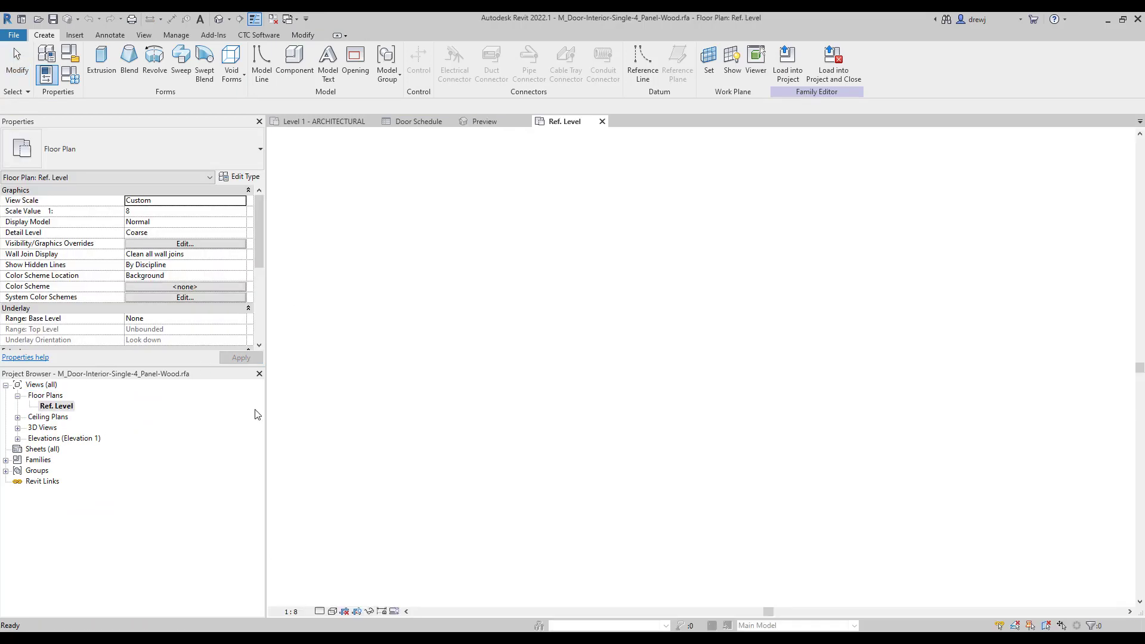
scroll(724, 514, up, 5)
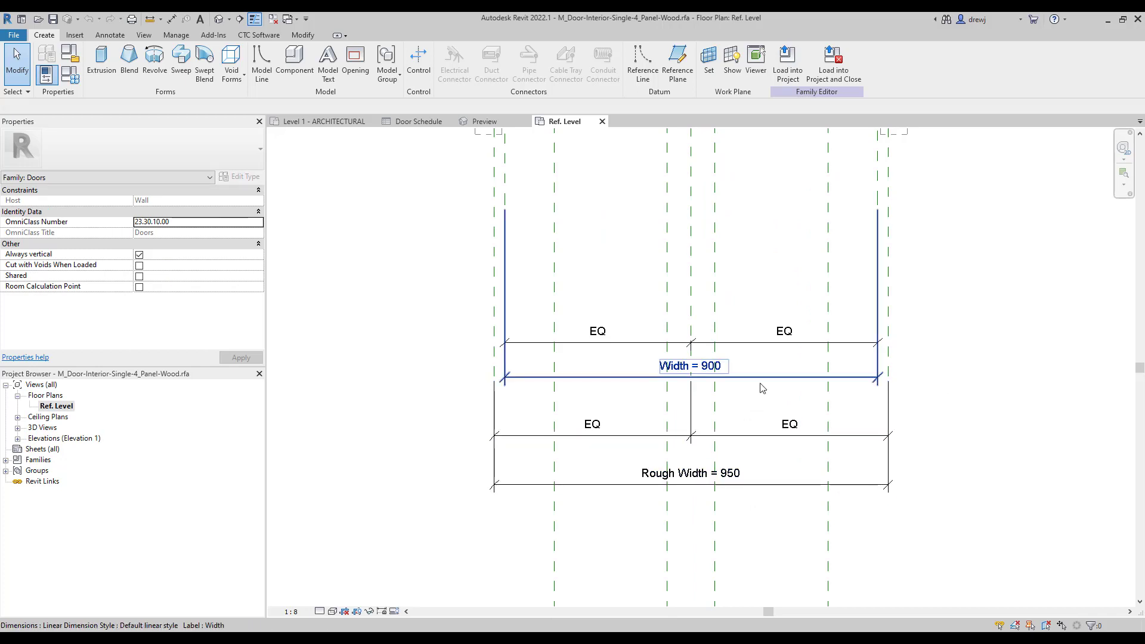
click(602, 122)
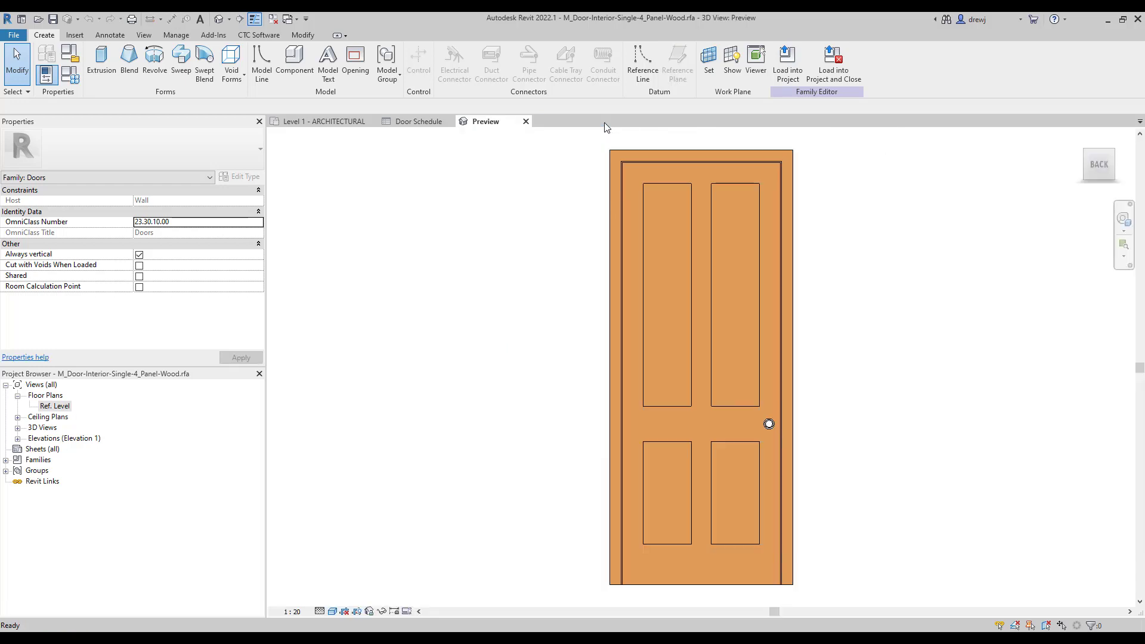
click(526, 122)
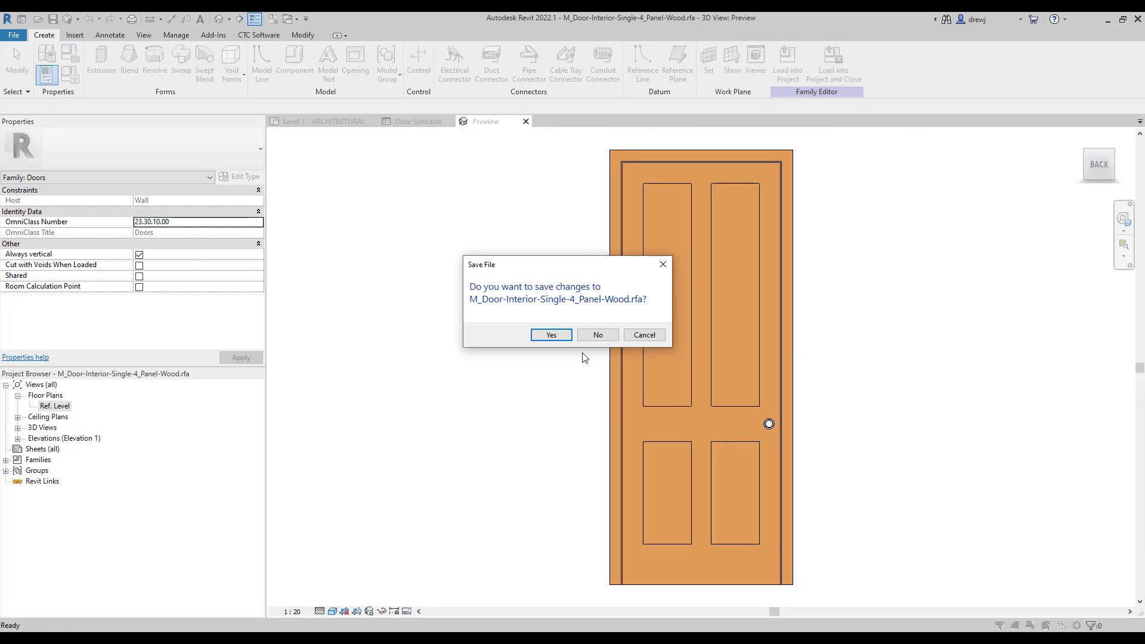
click(596, 337)
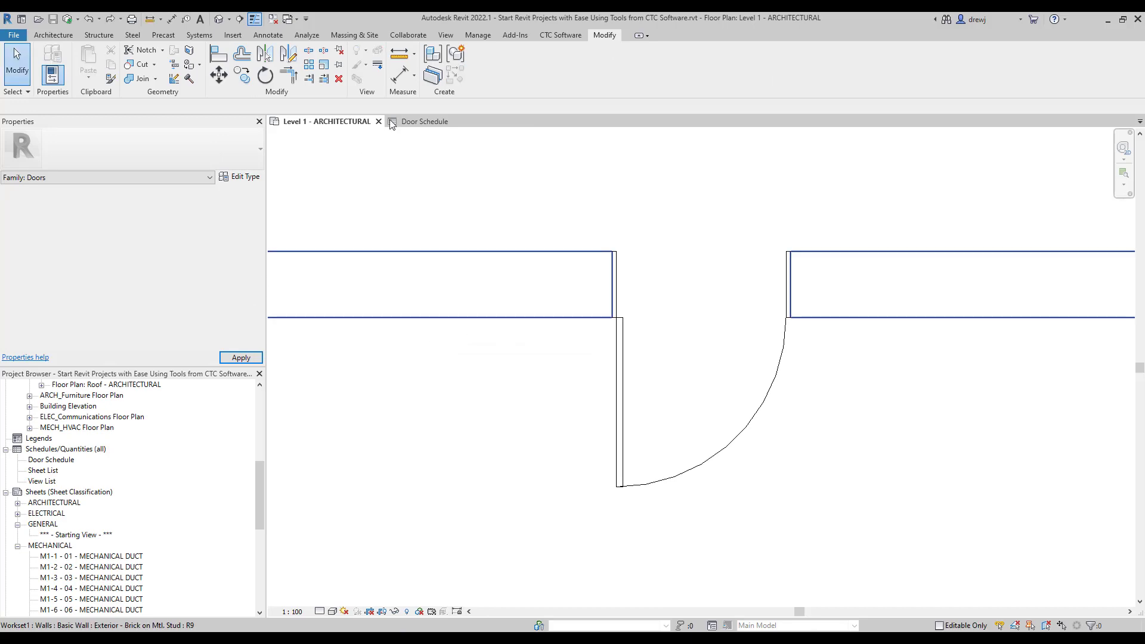
Add the Width and Rough Width fields to the Door Schedule.
key(ctrl+Tab)
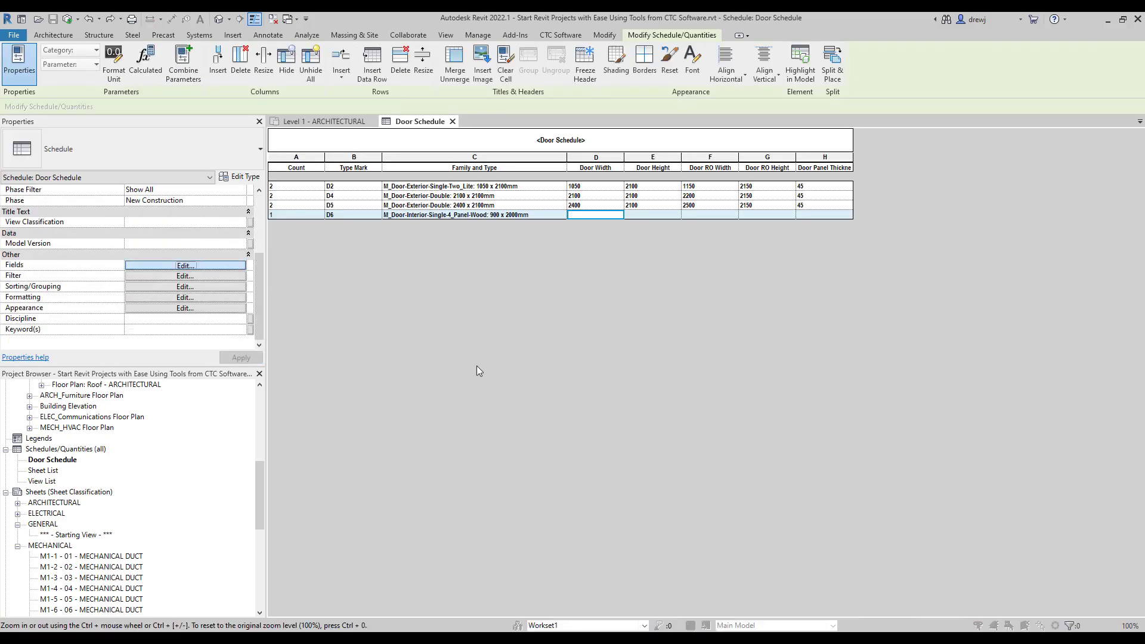
drag(549, 292, 546, 371)
double_click(445, 371)
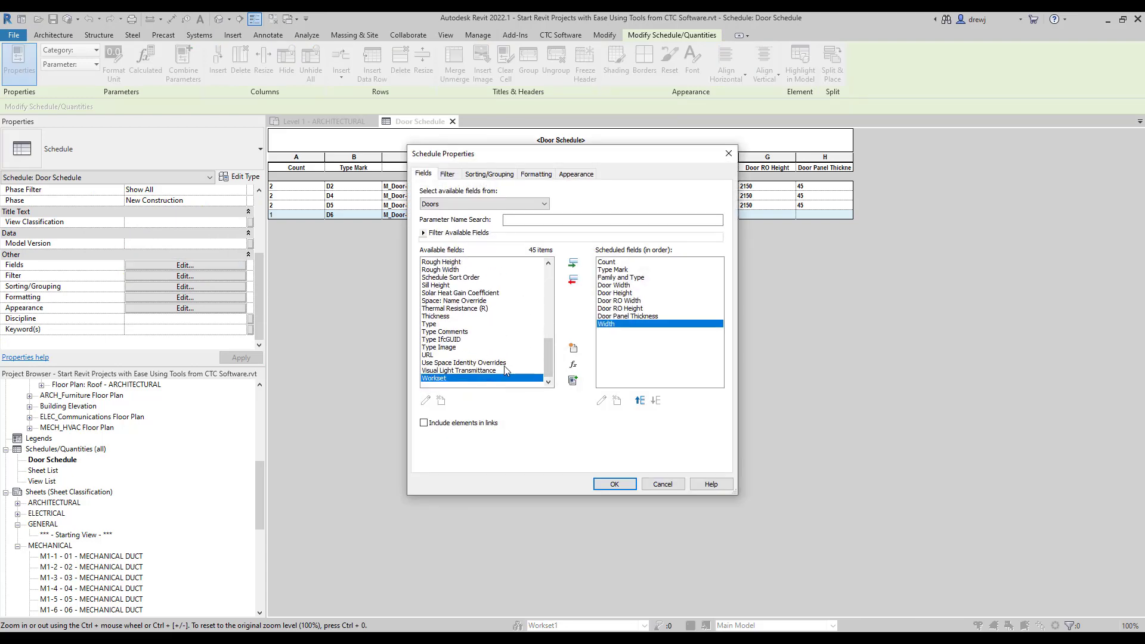
double_click(444, 269)
click(614, 483)
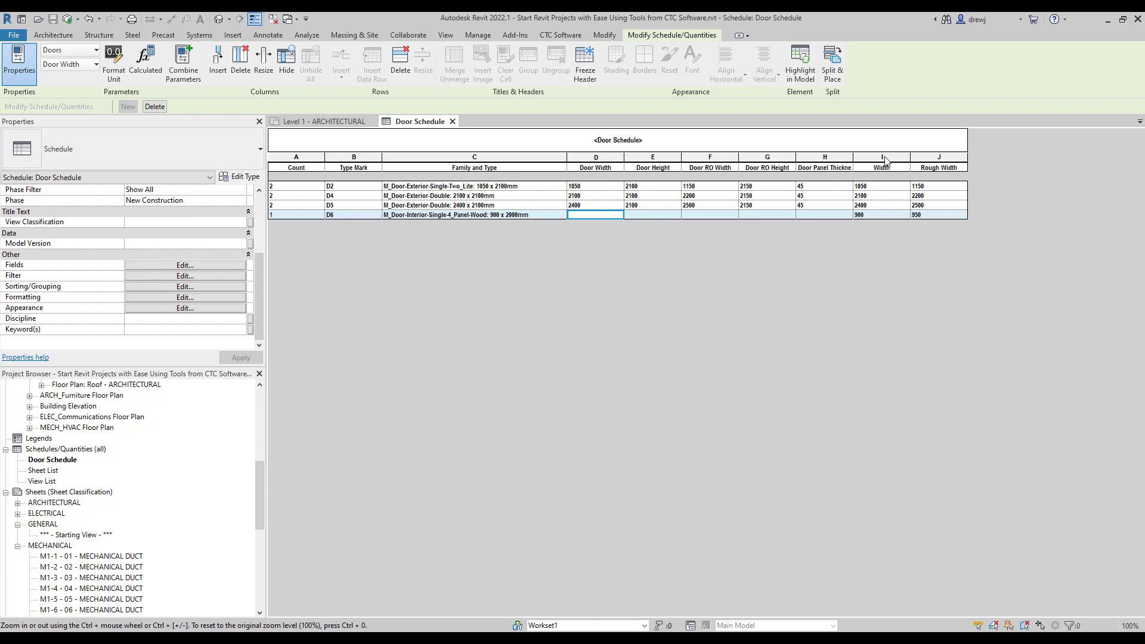
Remove Width and Rough Width from the Door Schedule fields again.
click(213, 266)
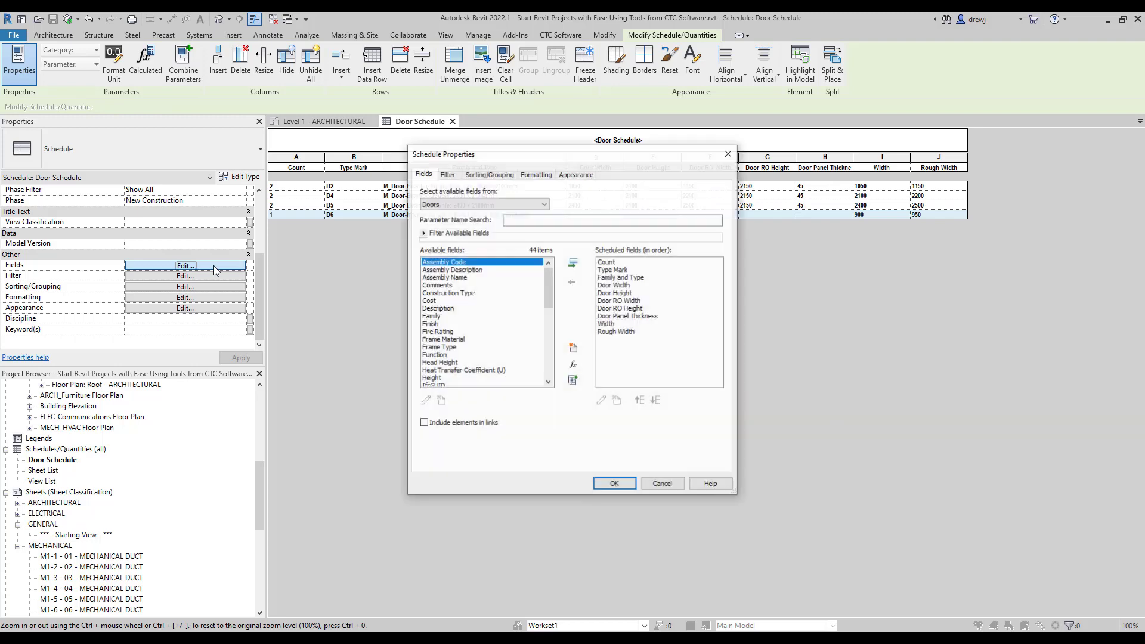
click(605, 324)
shift+click(617, 331)
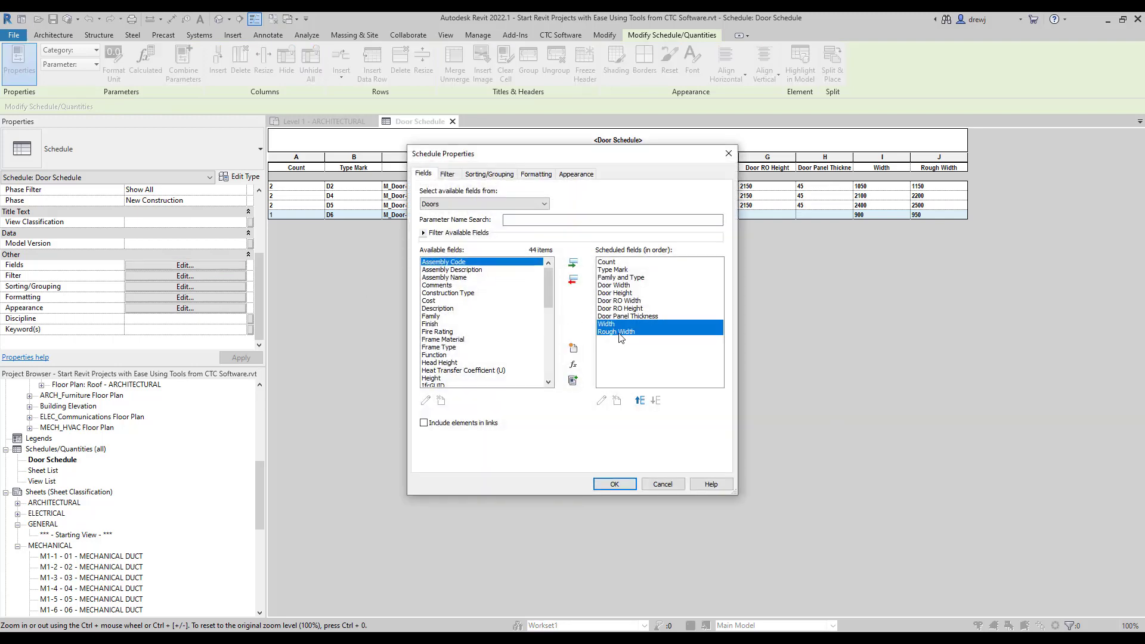
click(572, 281)
click(631, 486)
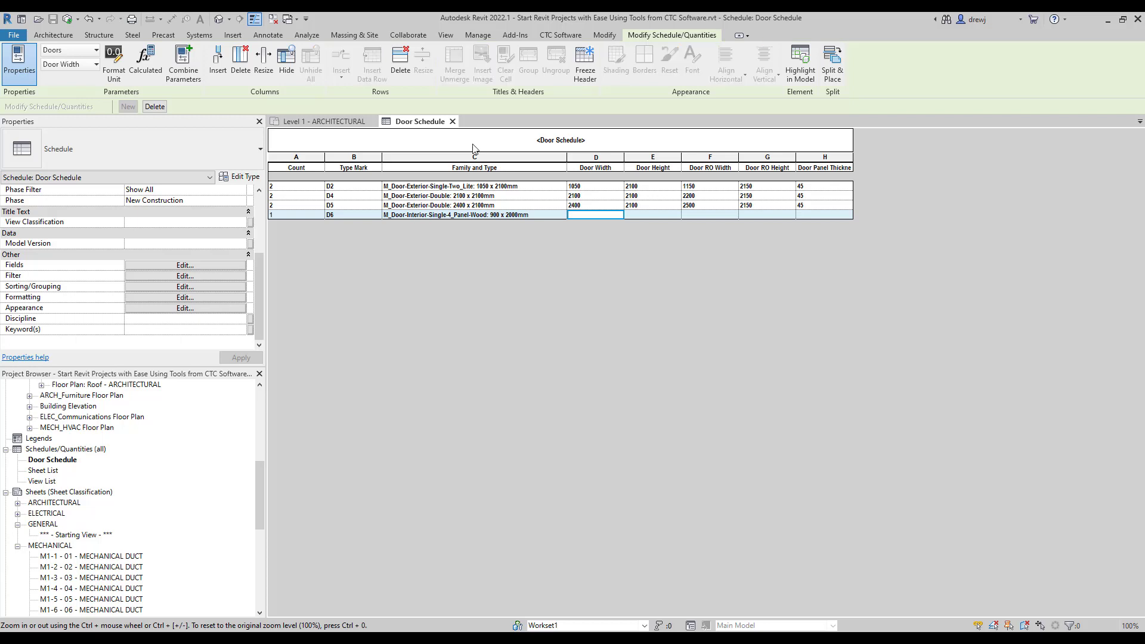
click(555, 36)
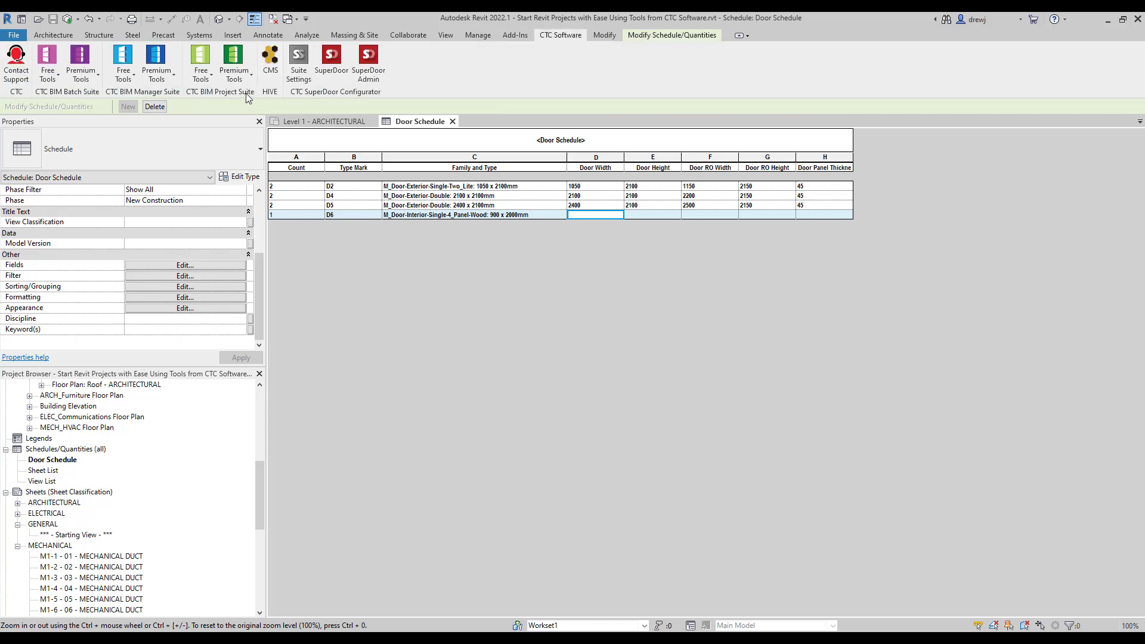
Launch CTC Parameter Jammer and load a different shared parameter file.
click(234, 71)
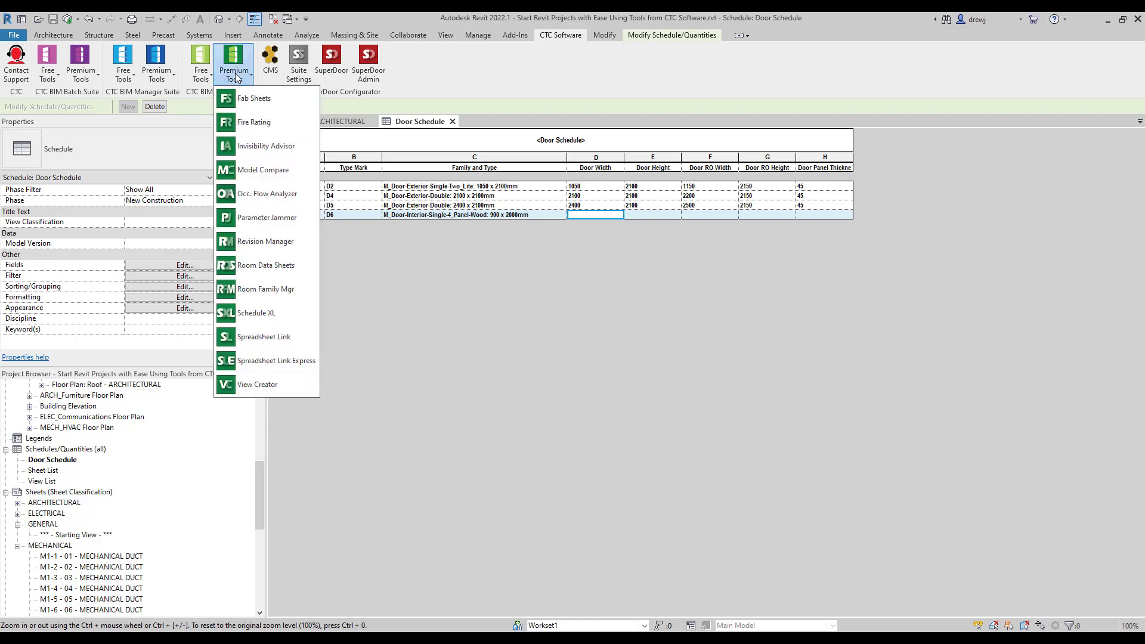
click(270, 218)
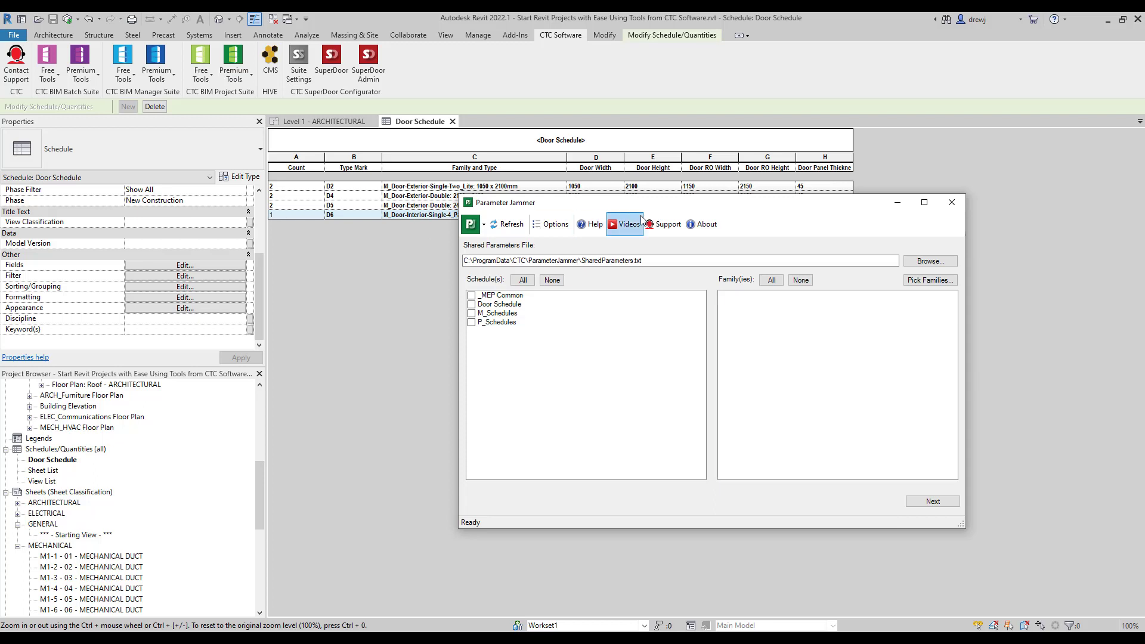
click(931, 261)
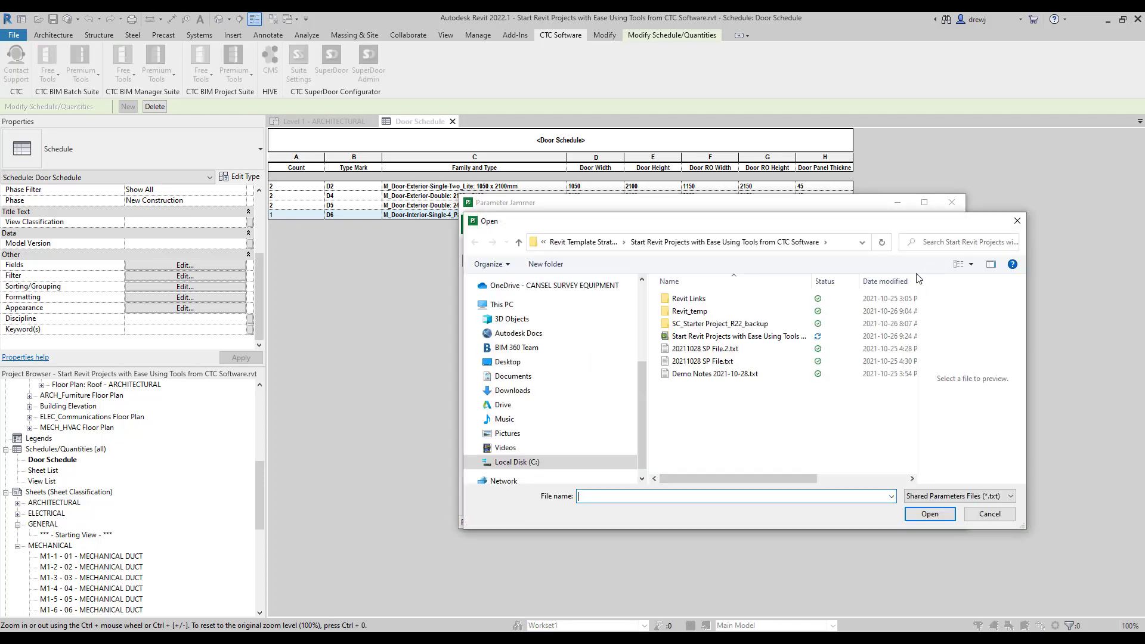
double_click(744, 362)
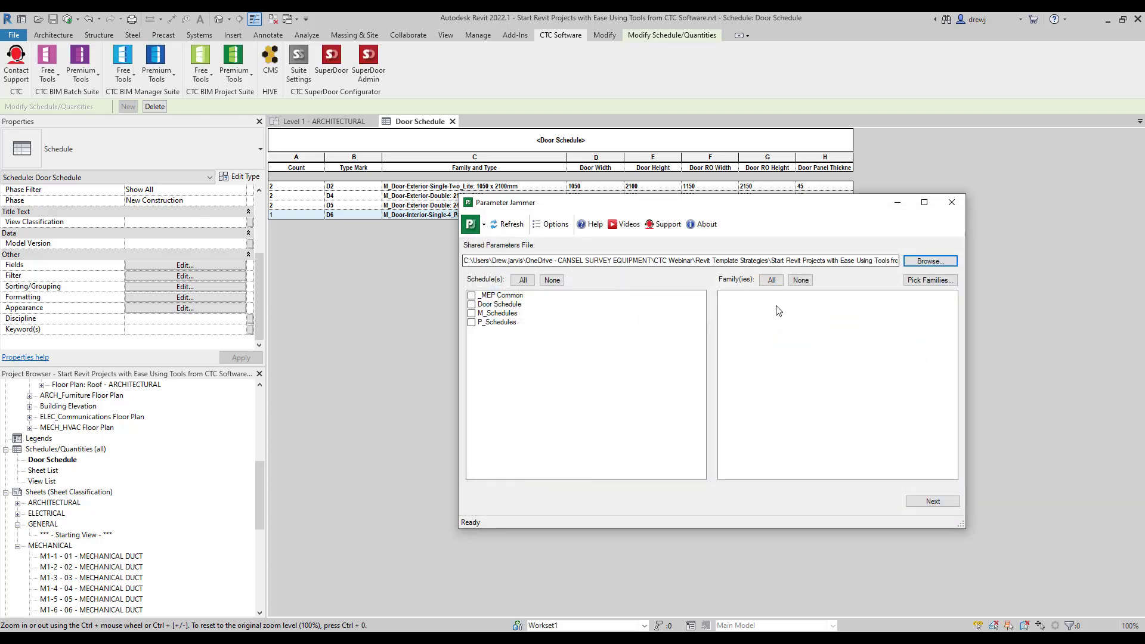
Map the Door Schedule parameters onto M_Door-Interior-Single-4_Panel-Wood, finish, then select the interior door.
click(471, 304)
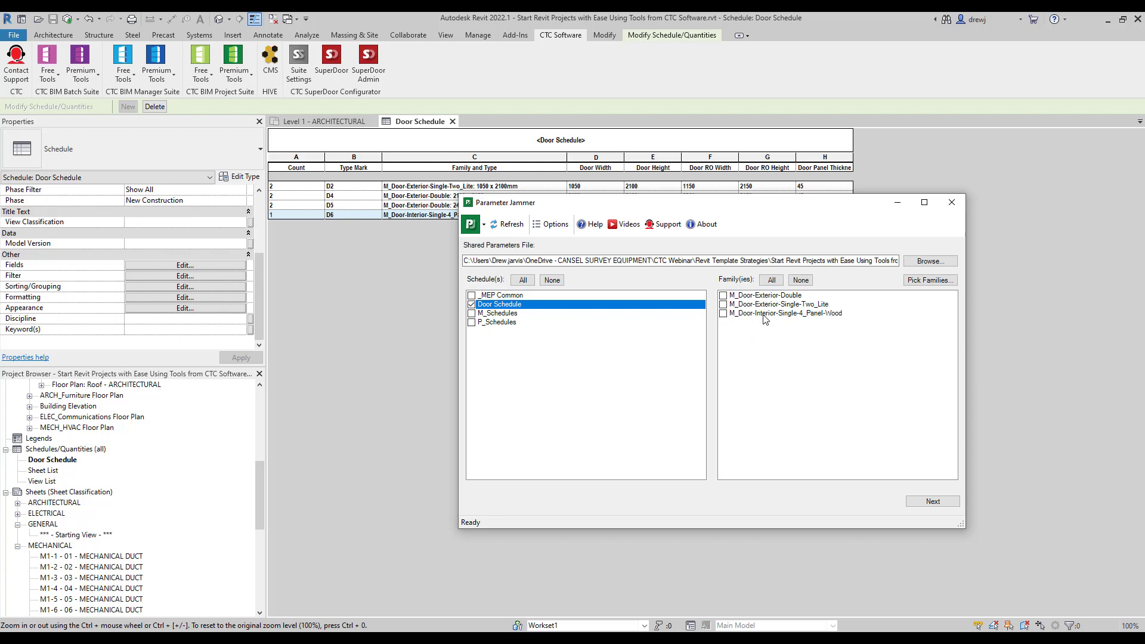
click(723, 313)
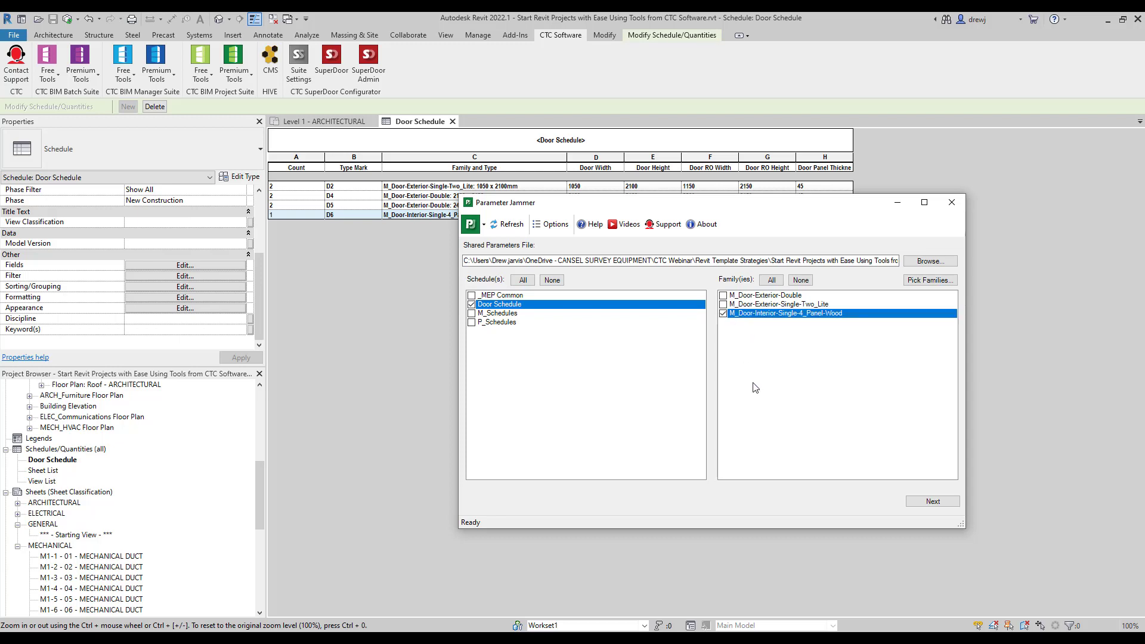
click(933, 502)
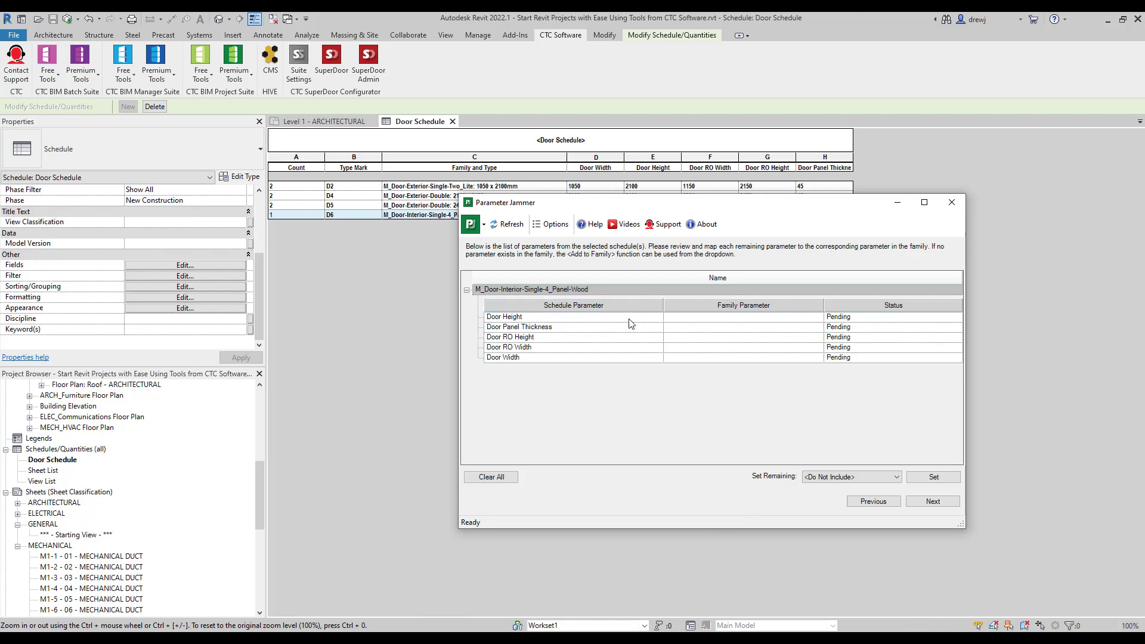
click(932, 501)
click(932, 501)
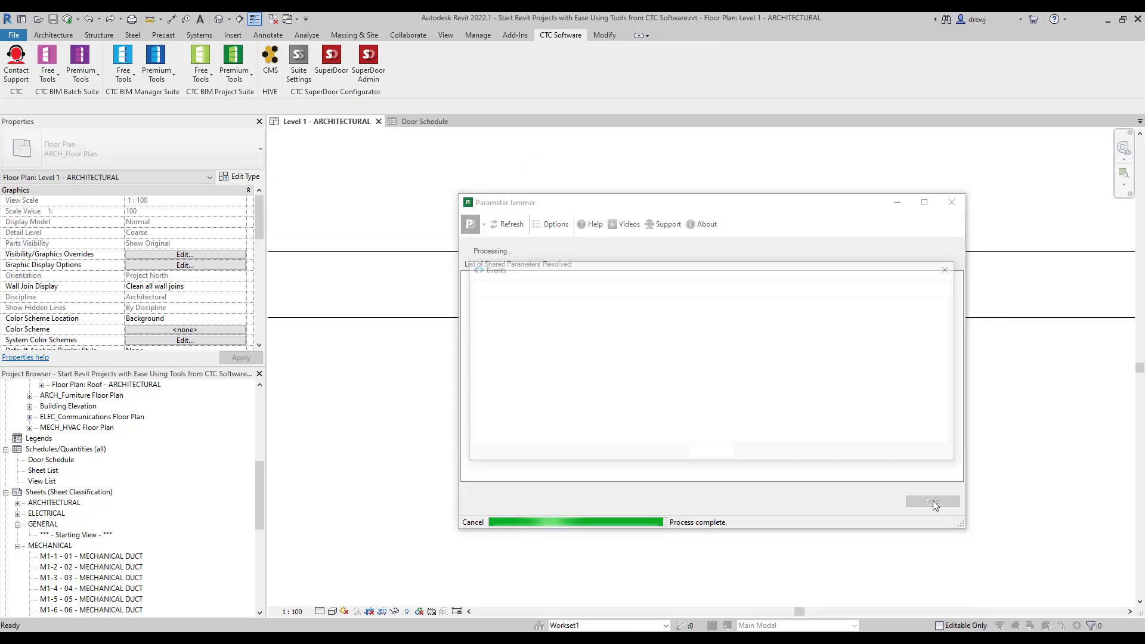
click(712, 455)
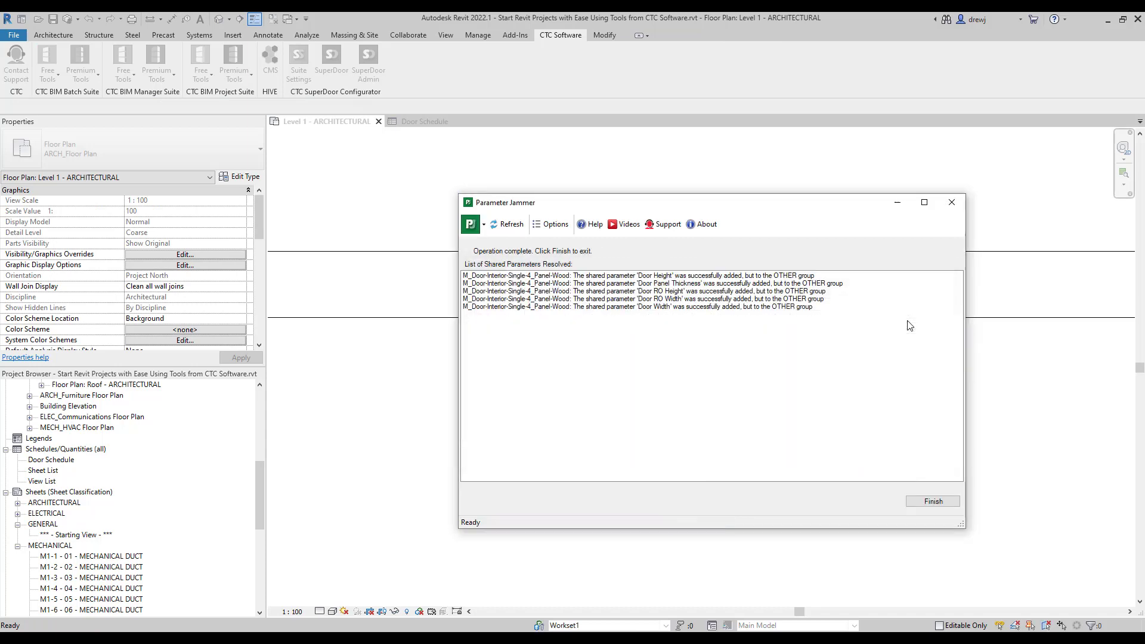
click(933, 501)
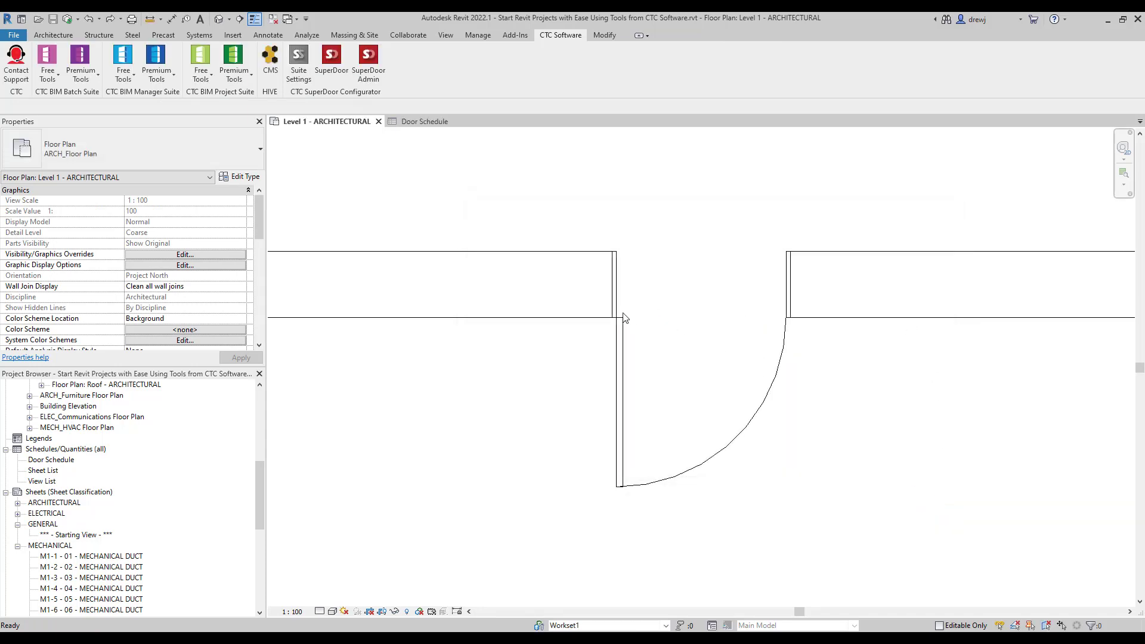
click(620, 345)
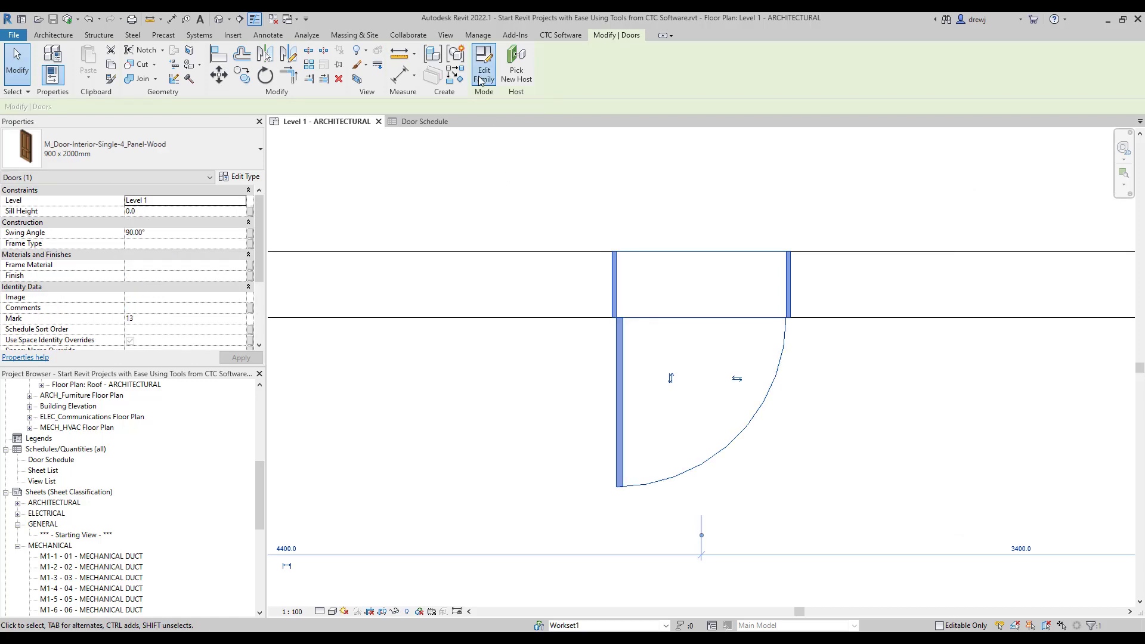
Edit the interior door's family and open its Ref. Level floor plan.
click(480, 78)
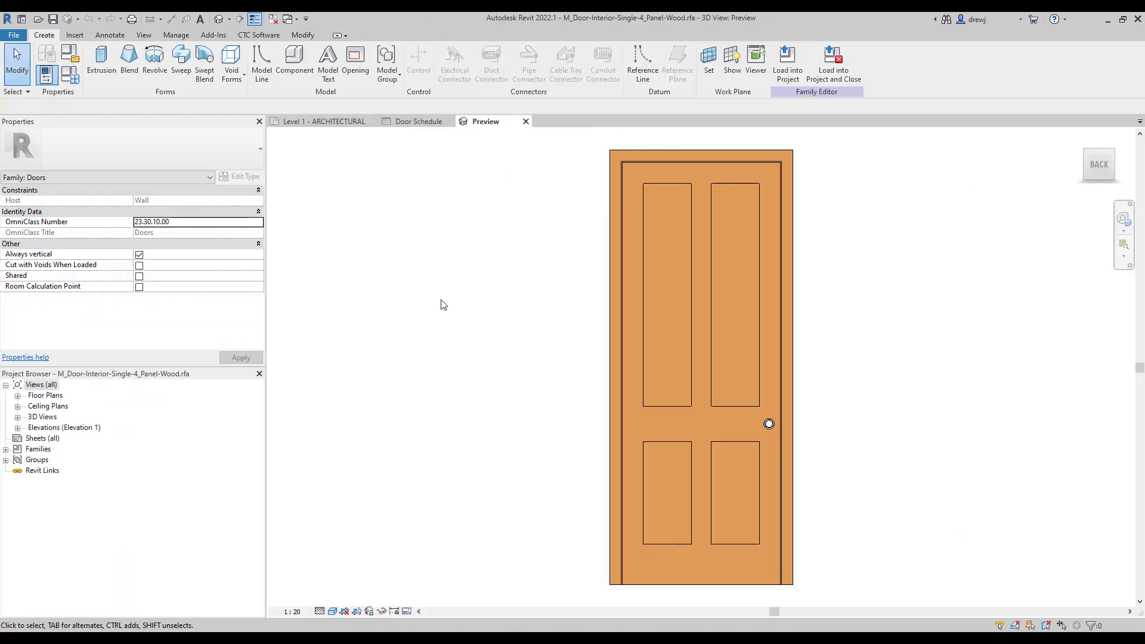
double_click(53, 397)
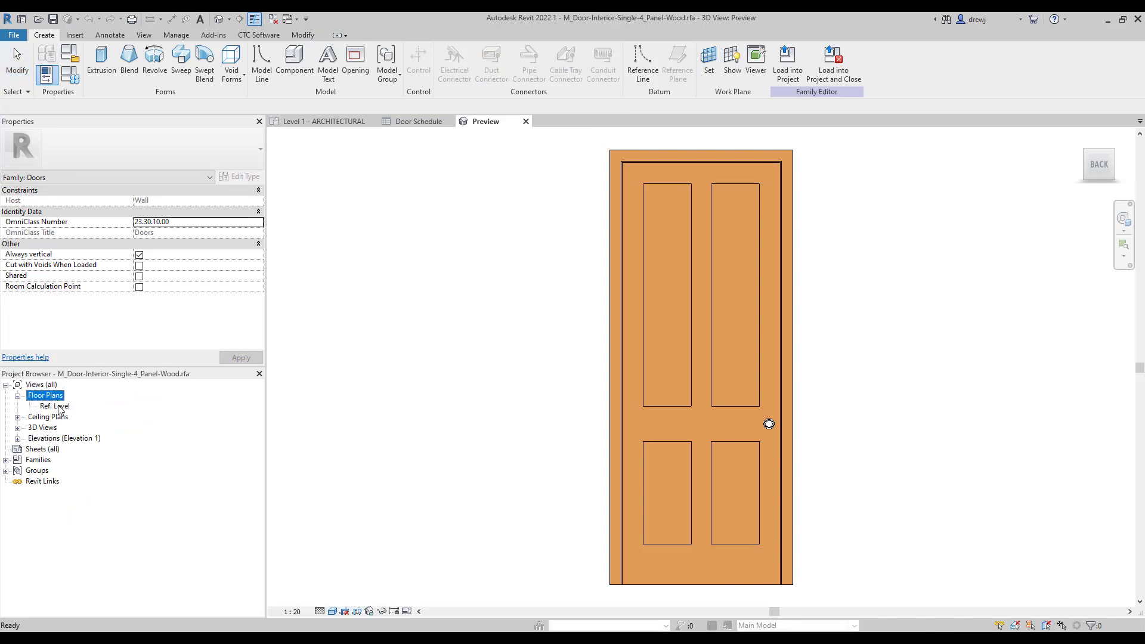
double_click(56, 406)
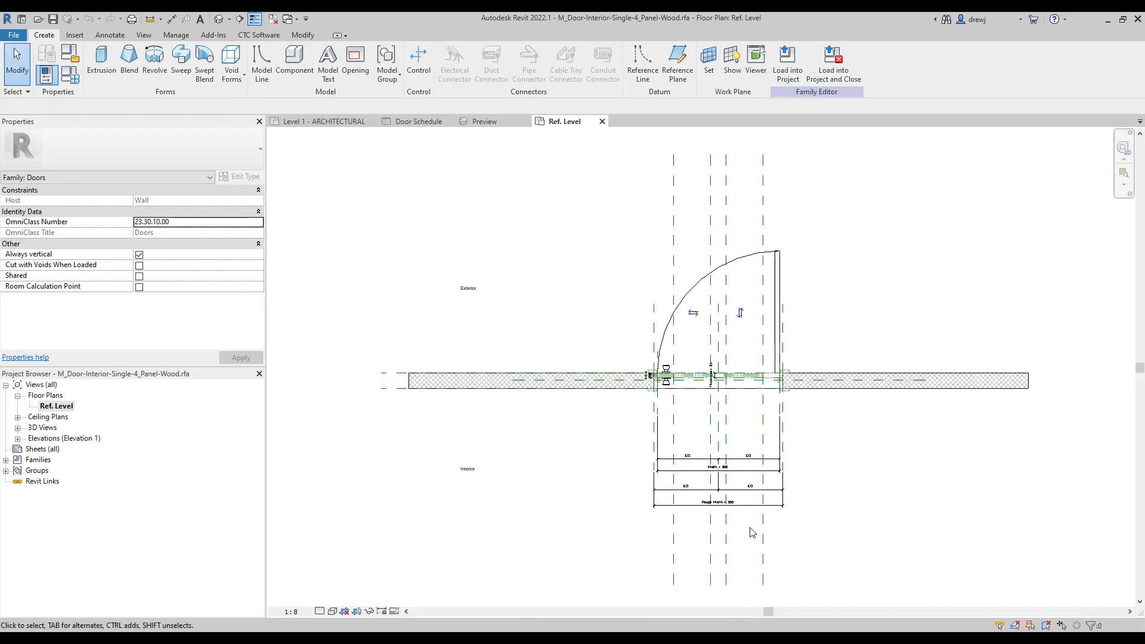
scroll(753, 527, up, 5)
Label the rough width Door RO Width (950) and width Door Width (900), then view the Interior elevation.
click(735, 468)
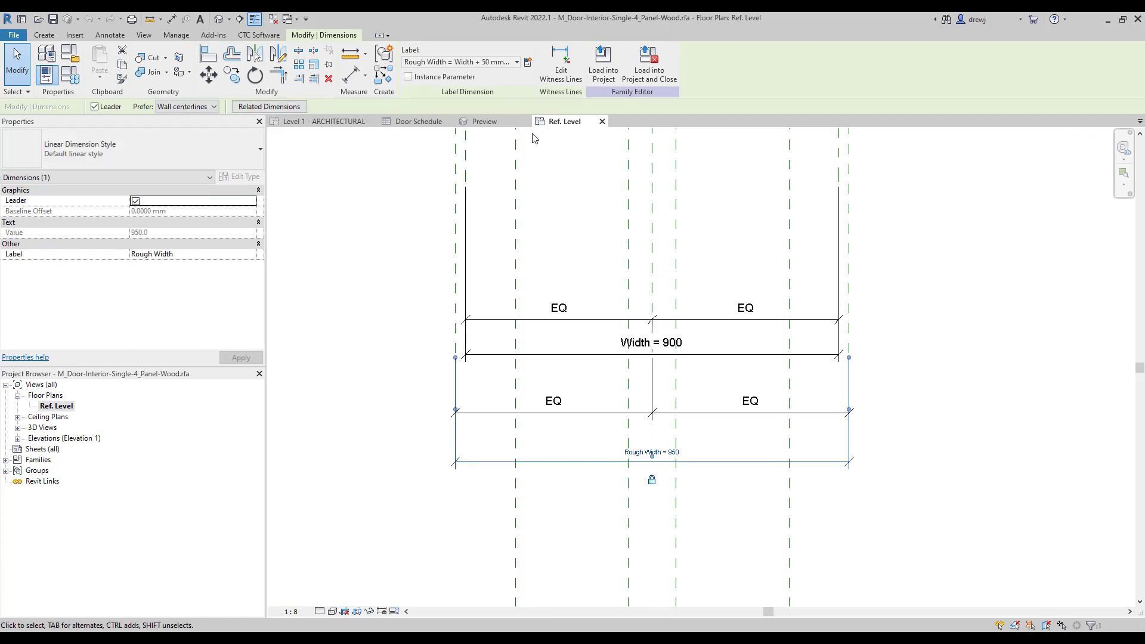
click(505, 64)
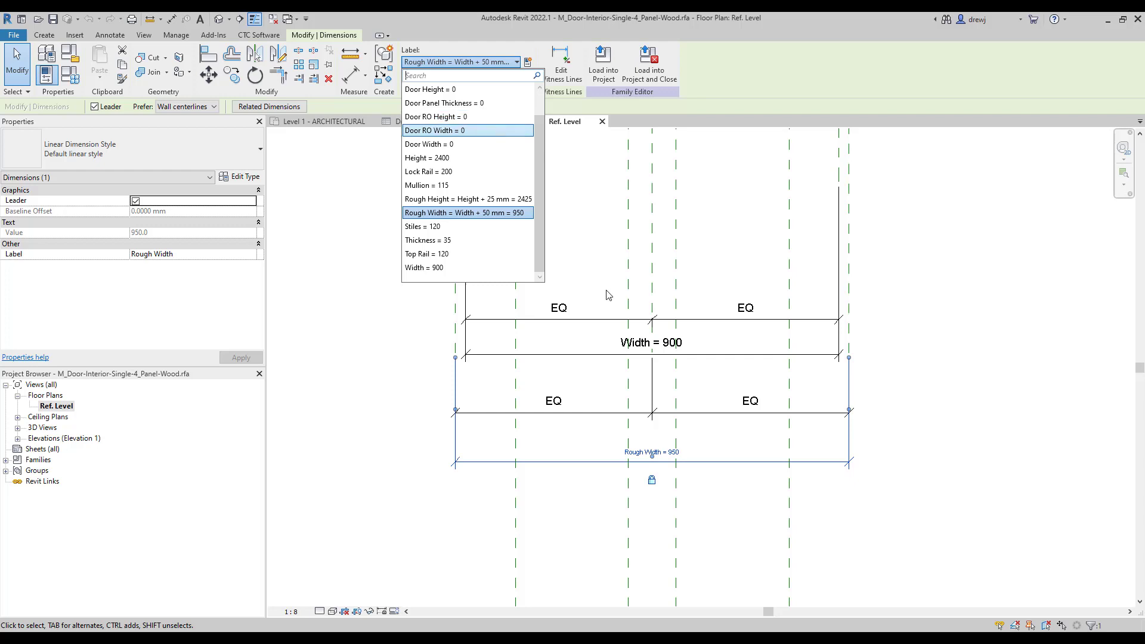
click(434, 130)
click(748, 356)
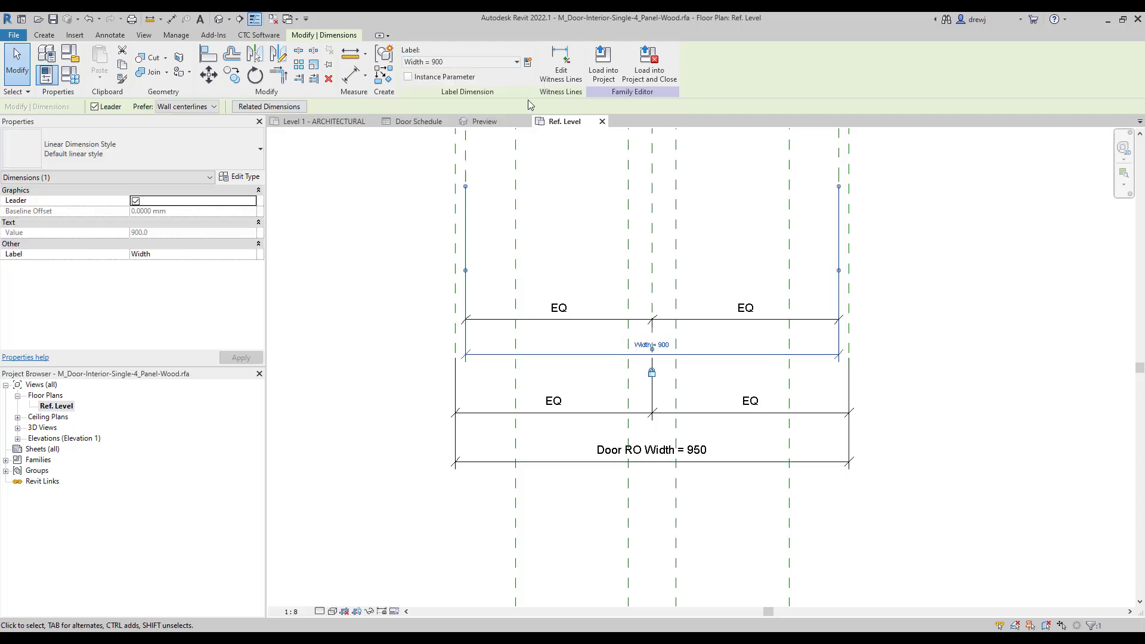
click(501, 64)
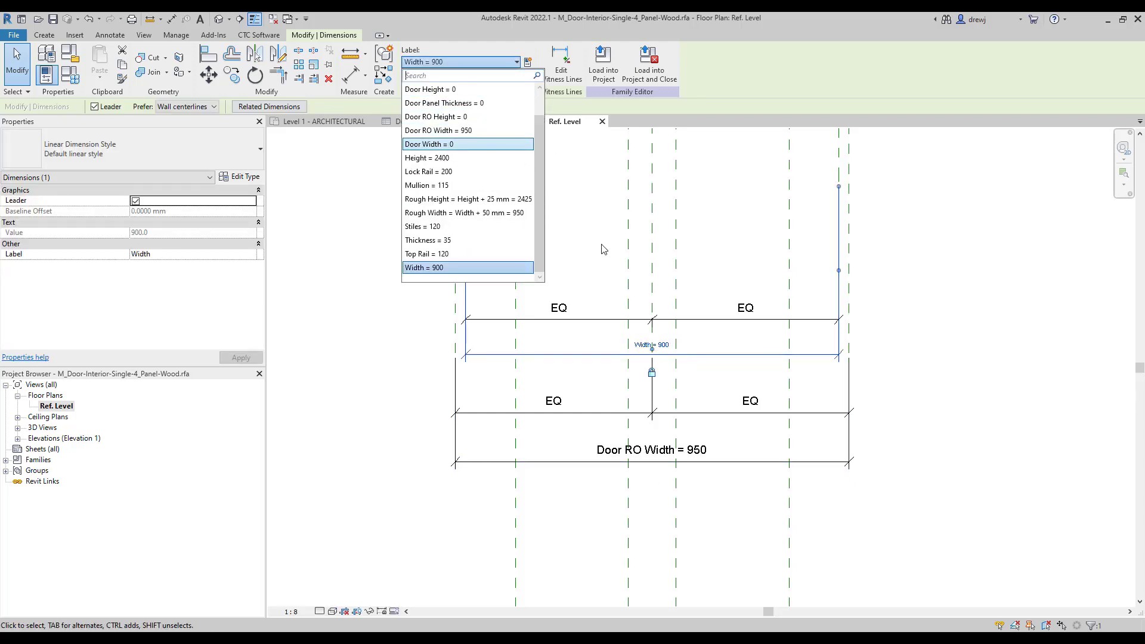
click(941, 393)
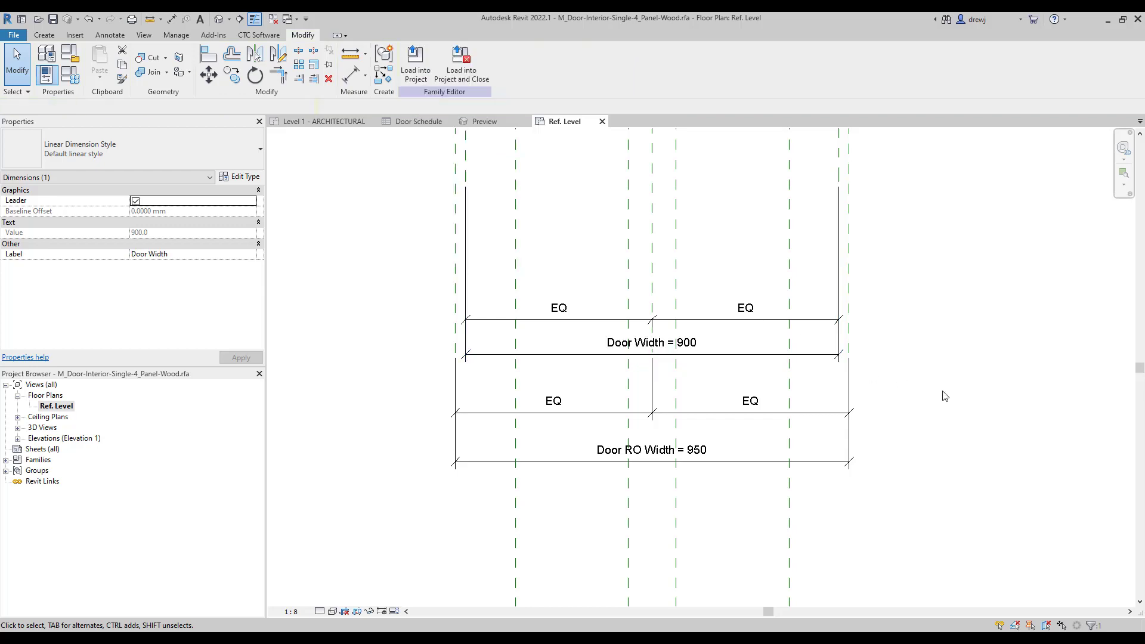
double_click(54, 438)
double_click(55, 459)
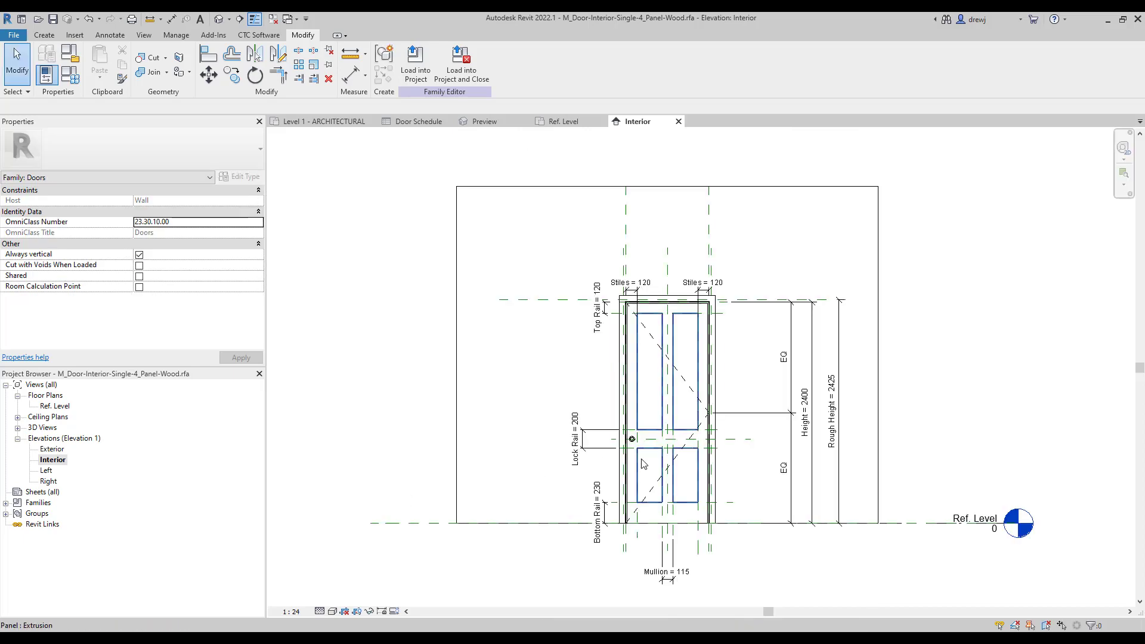
Label elevation heights Door RO Height (2425) and Door Height (2400), then return to Ref. Level.
click(838, 450)
scroll(834, 451, up, 3)
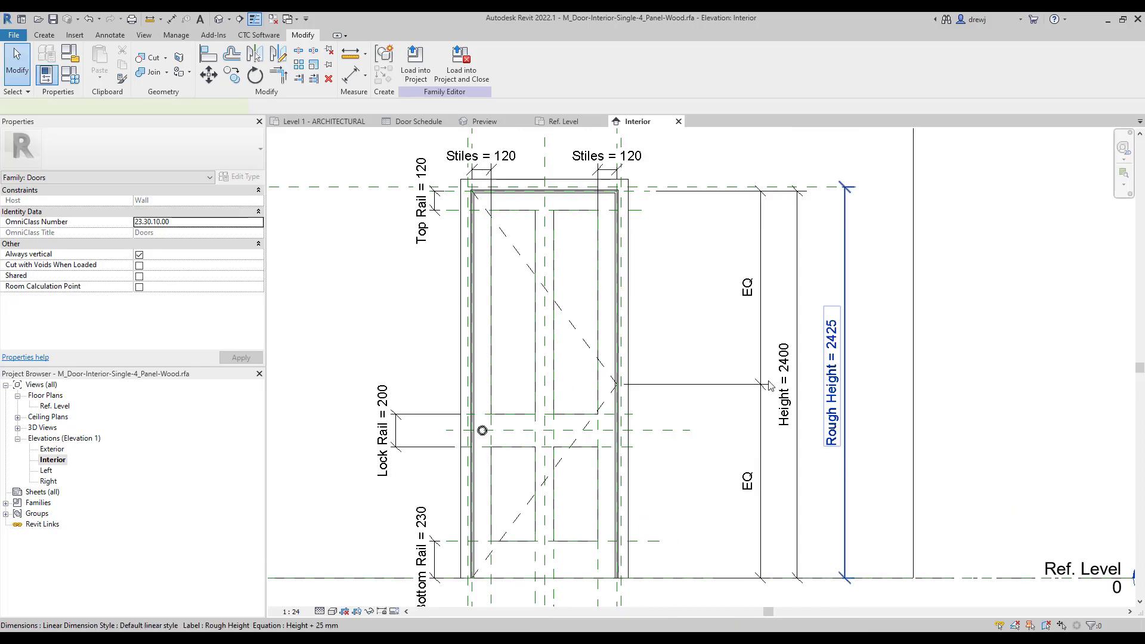
click(842, 382)
click(489, 62)
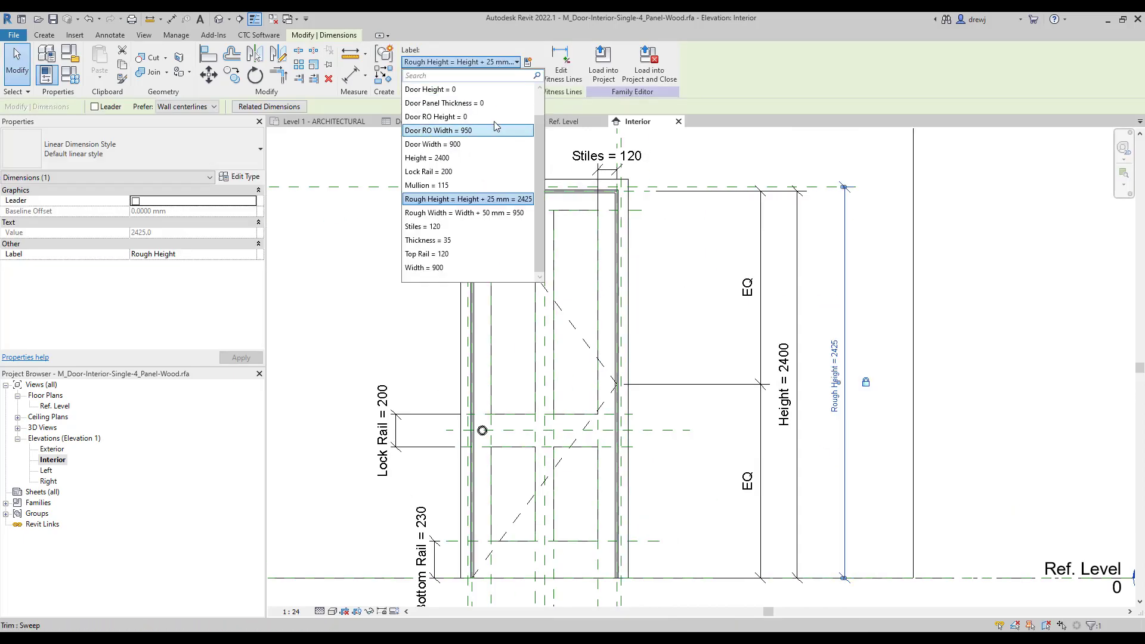
click(436, 116)
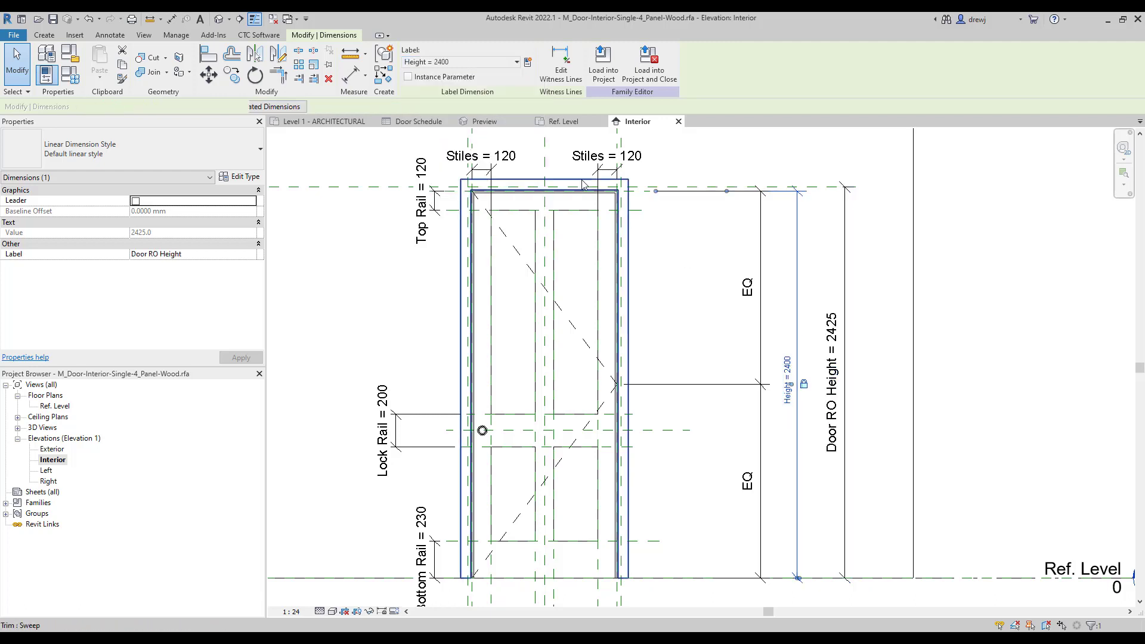
click(489, 62)
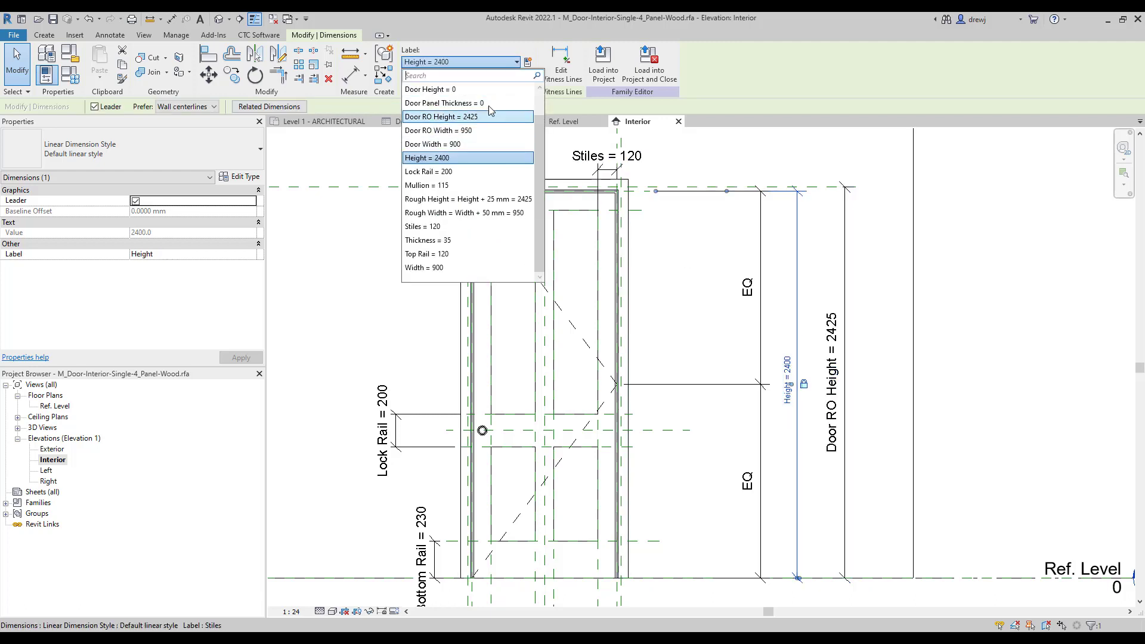
click(490, 90)
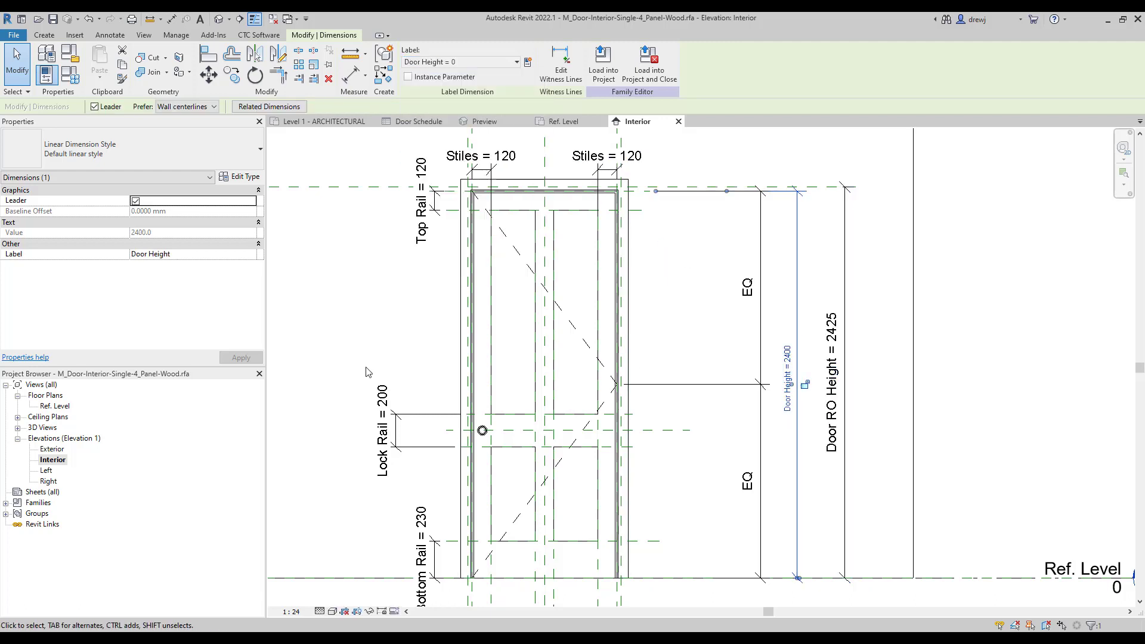
double_click(62, 406)
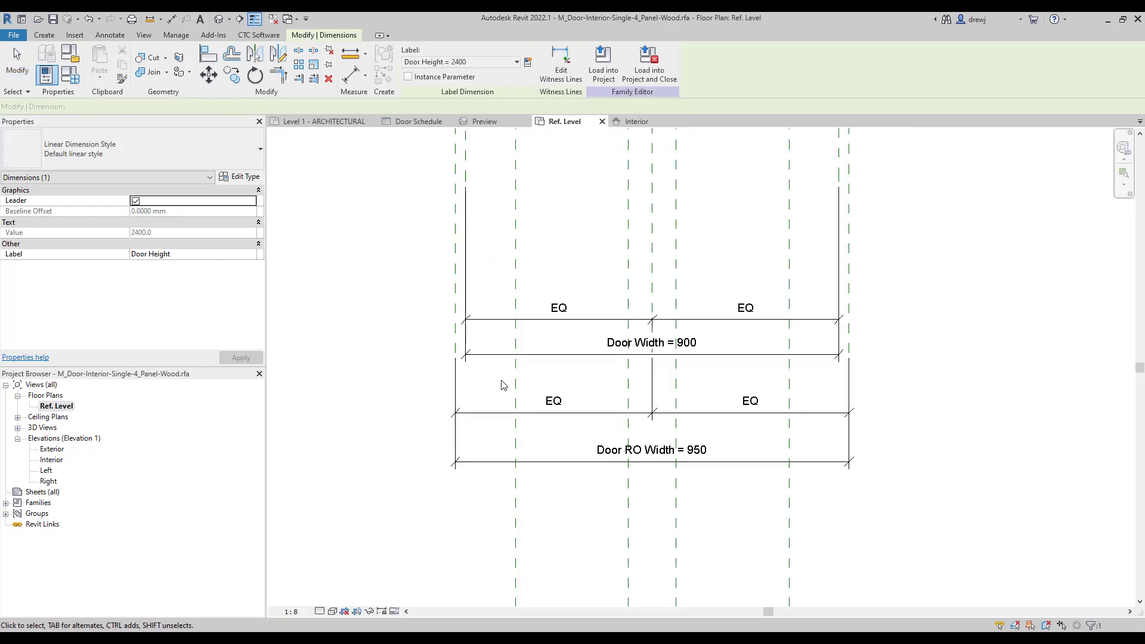
Label the plan's Thickness dimension Door Panel Thickness (35.0) and show Family Types.
scroll(596, 262, down, 3)
scroll(536, 218, up, 5)
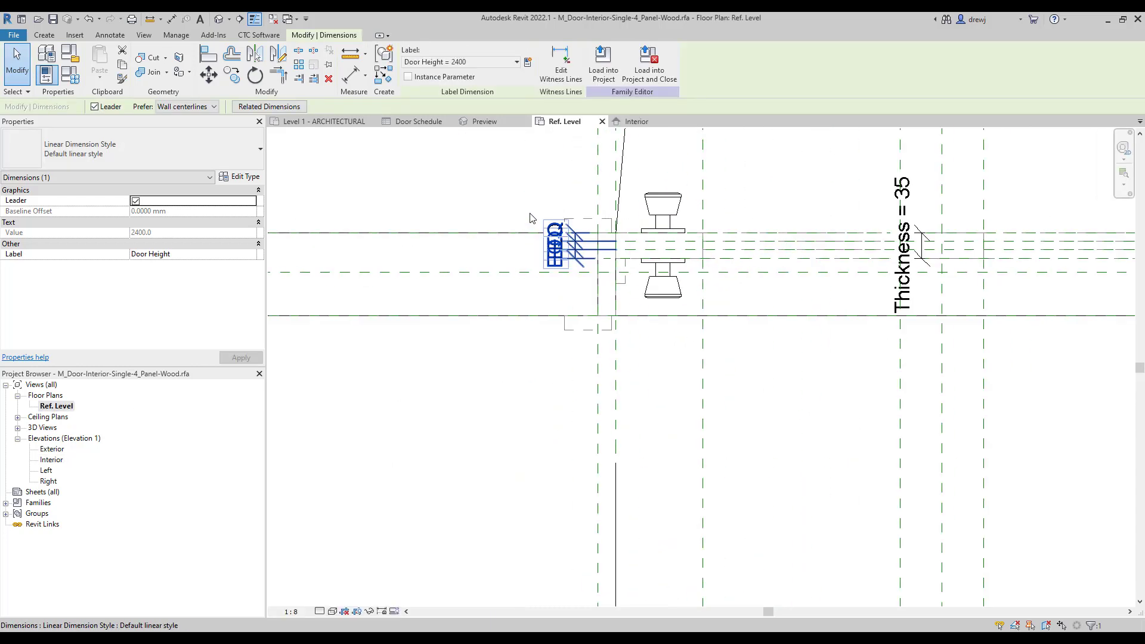
scroll(734, 281, up, 4)
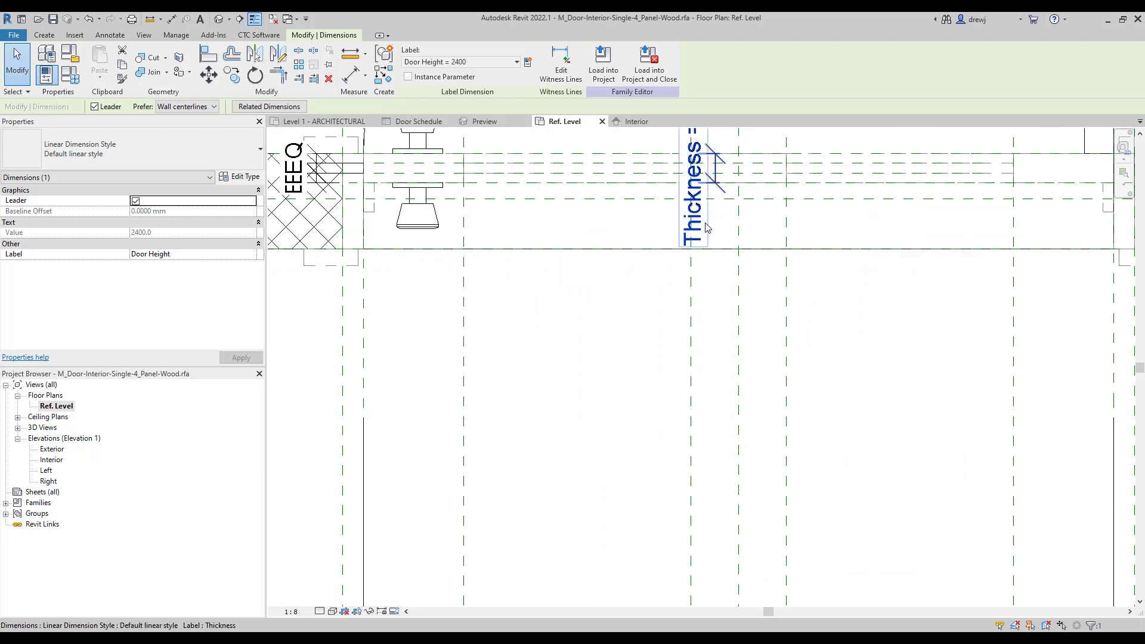
click(703, 170)
click(465, 62)
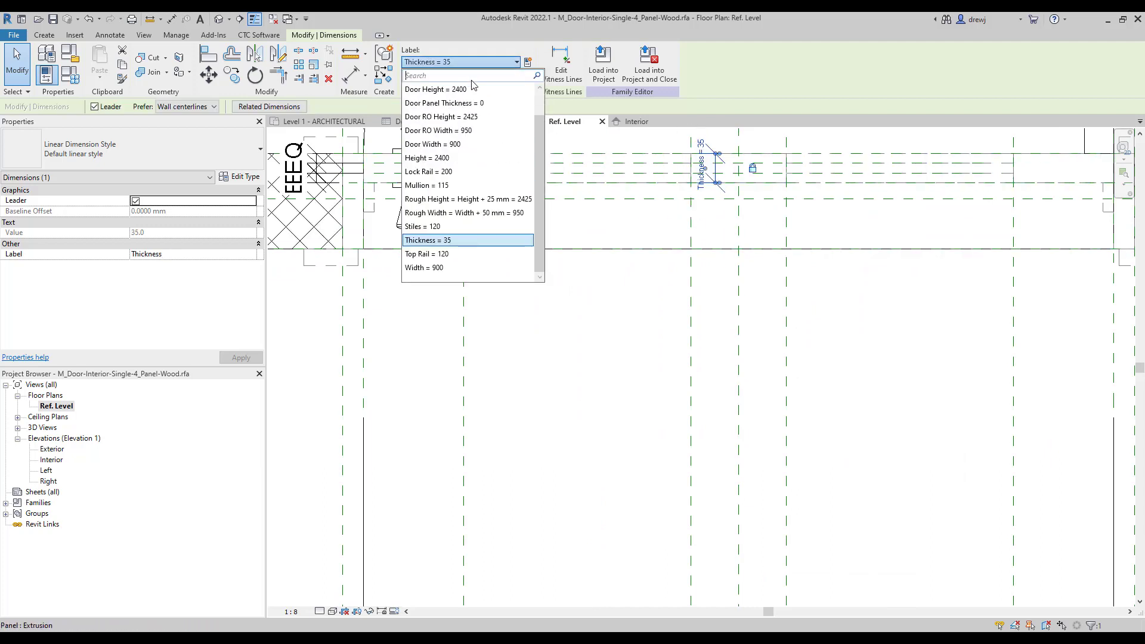
click(610, 369)
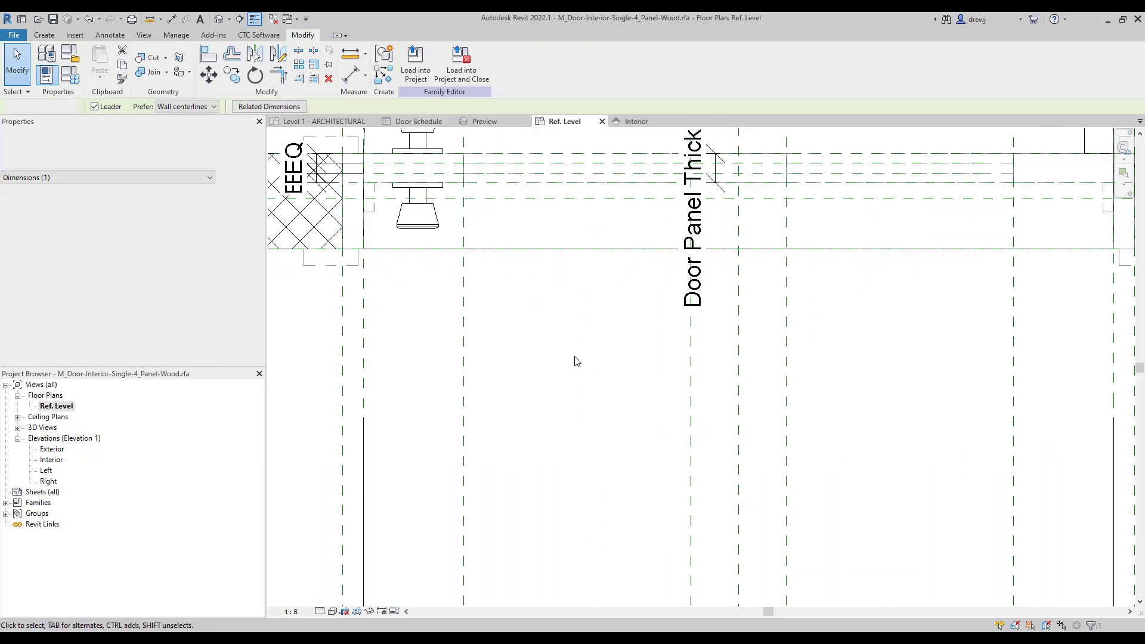
click(55, 71)
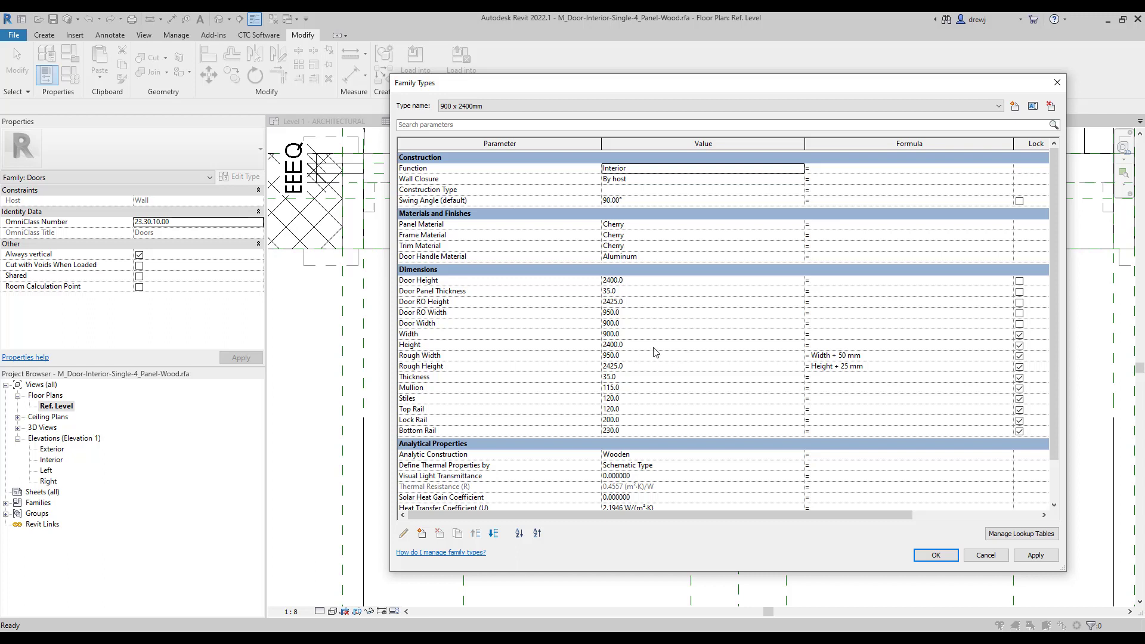
Set formulas Door RO Height = Door Height + 50 mm and Door RO Width = Door Width + 50 mm.
click(532, 283)
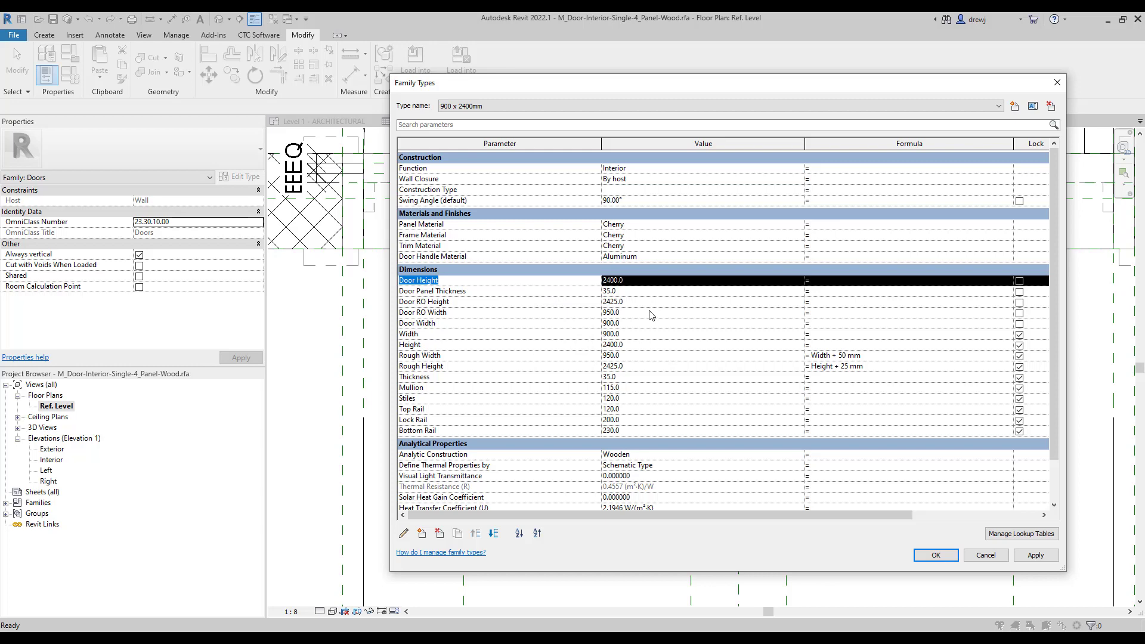
click(814, 303)
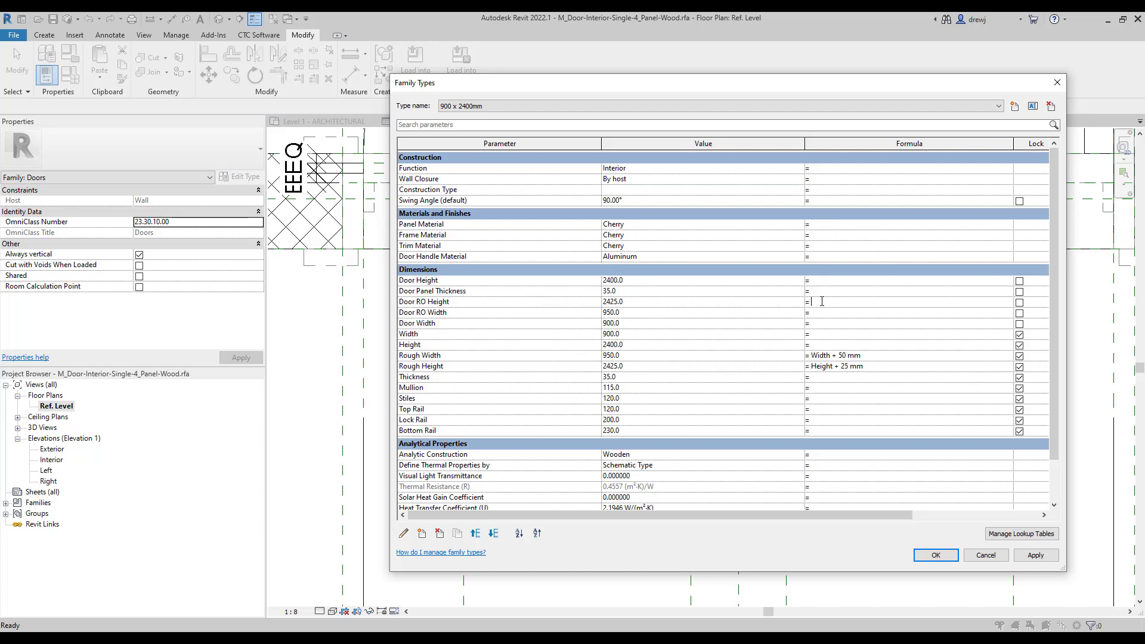
text(Door Height)
text(+ 50 mm)
key(Tab)
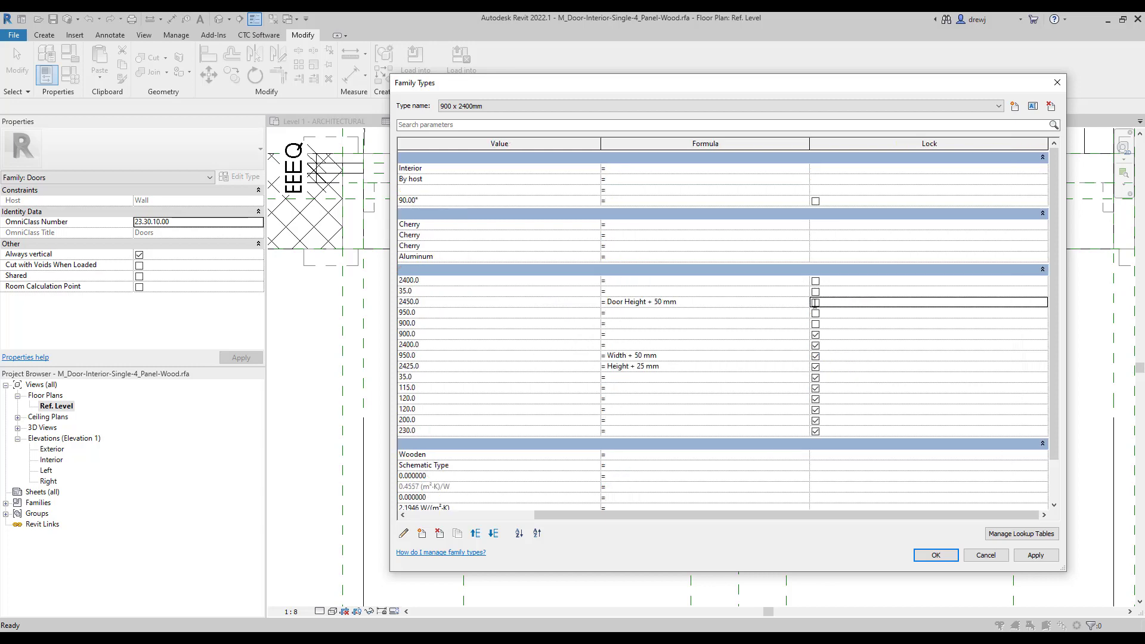
click(655, 313)
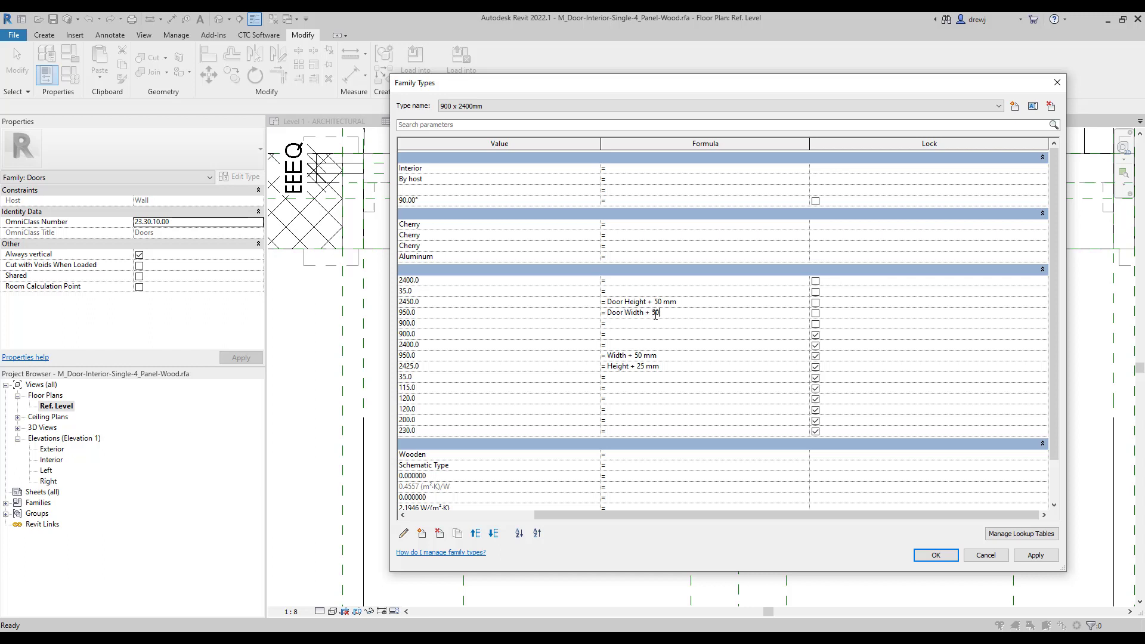
key(Tab)
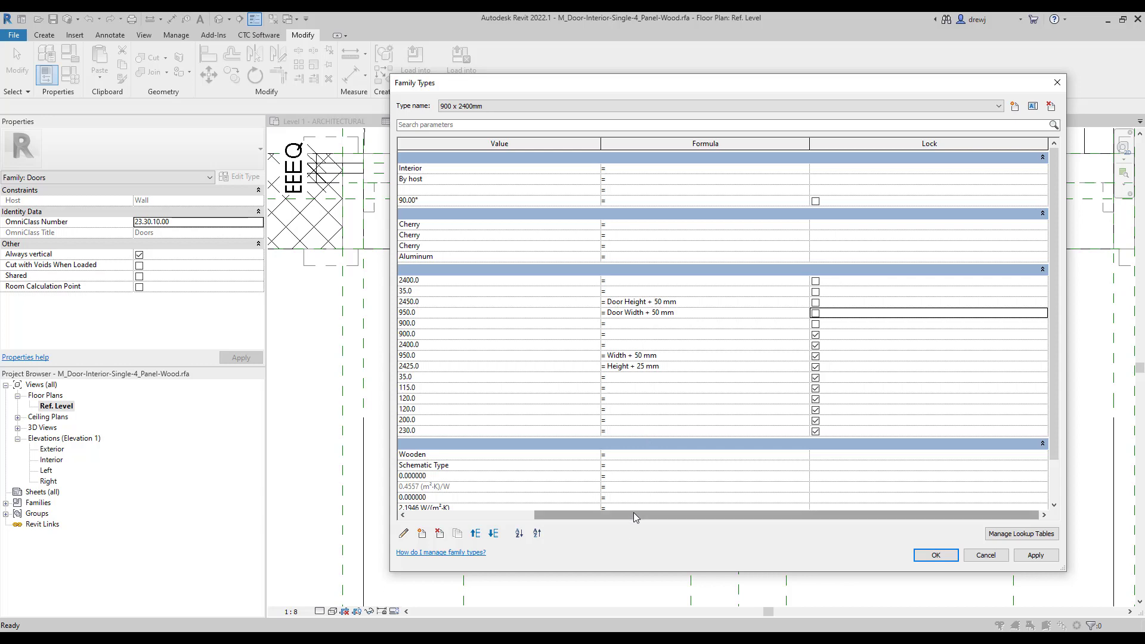
drag(633, 514, 506, 514)
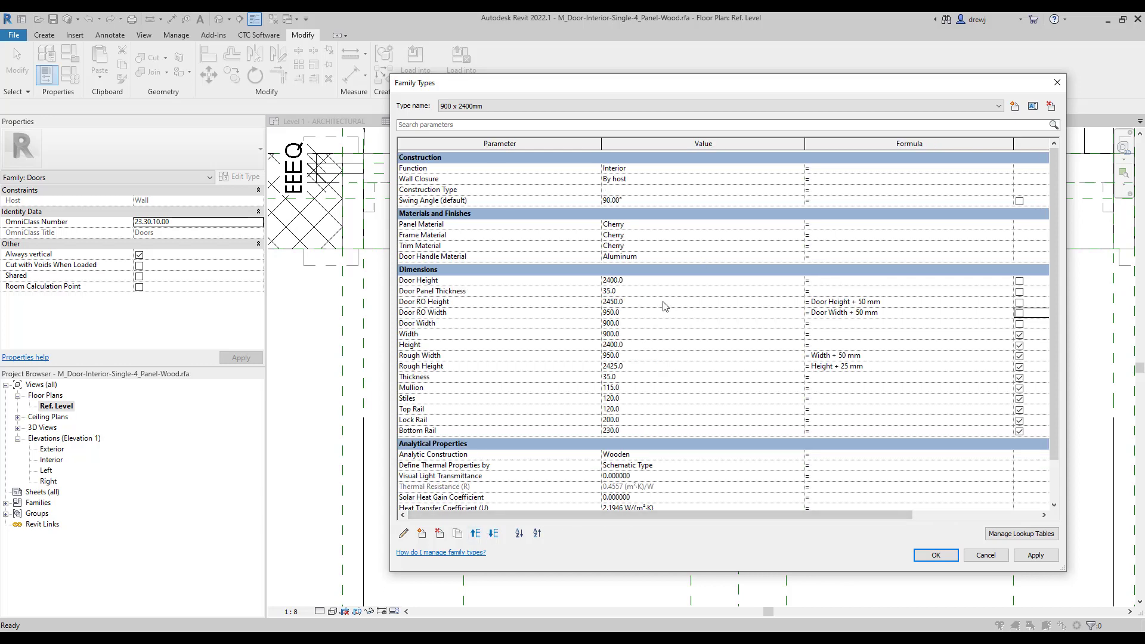
Give type 900 x 2100mm Door Height 2100 and 900 x 2000mm Door Height 2000, then load into project.
click(579, 106)
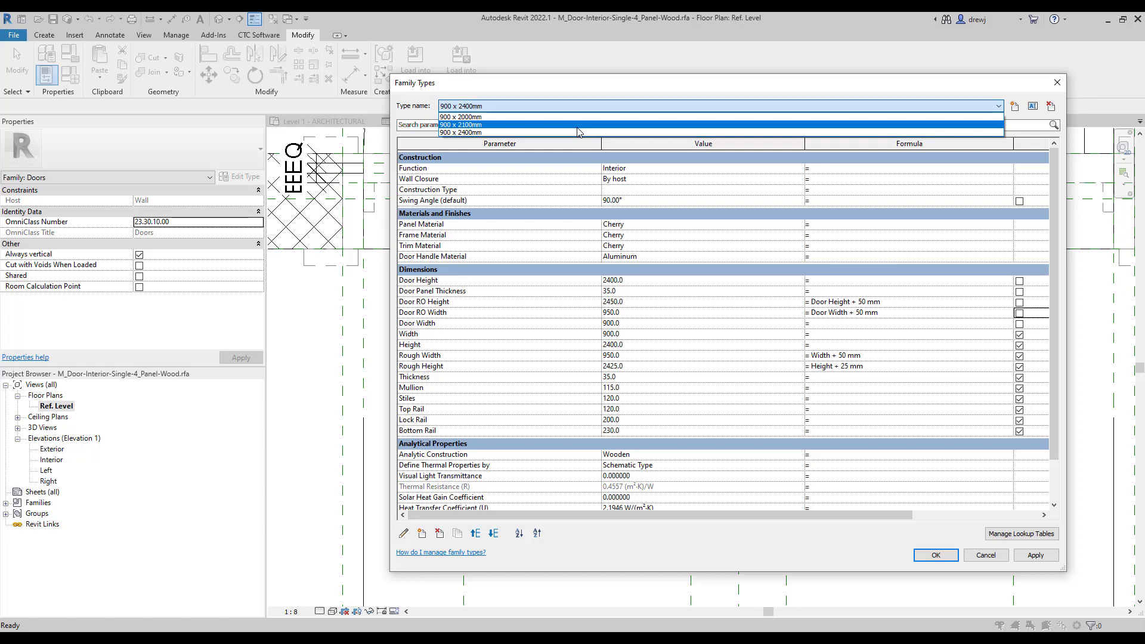
click(577, 125)
click(643, 282)
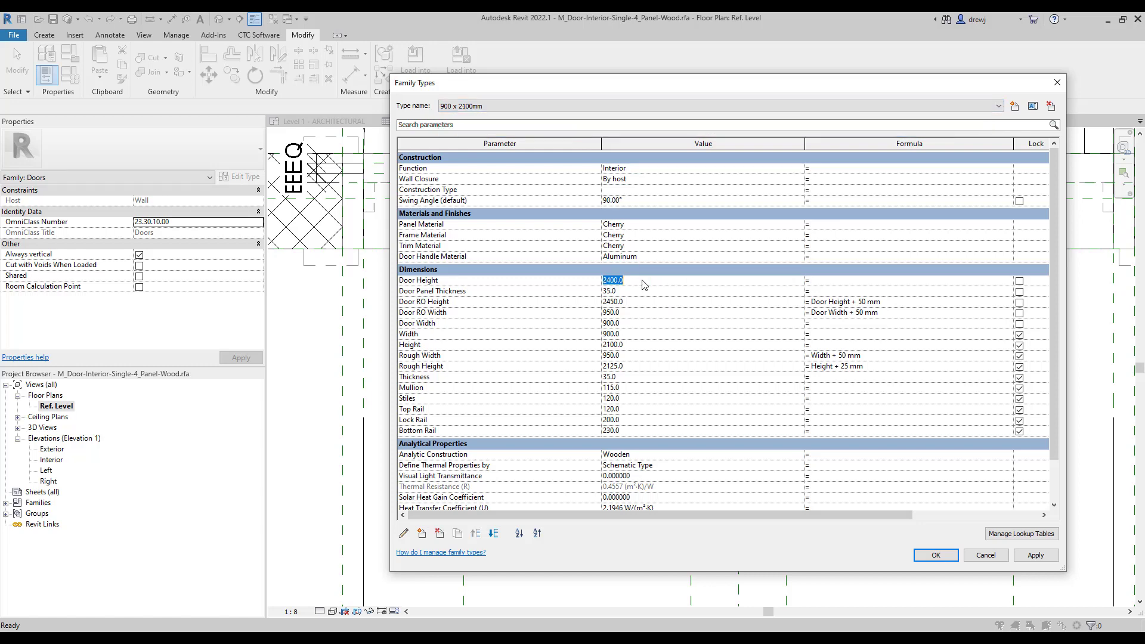
text(2100)
key(Tab)
click(546, 108)
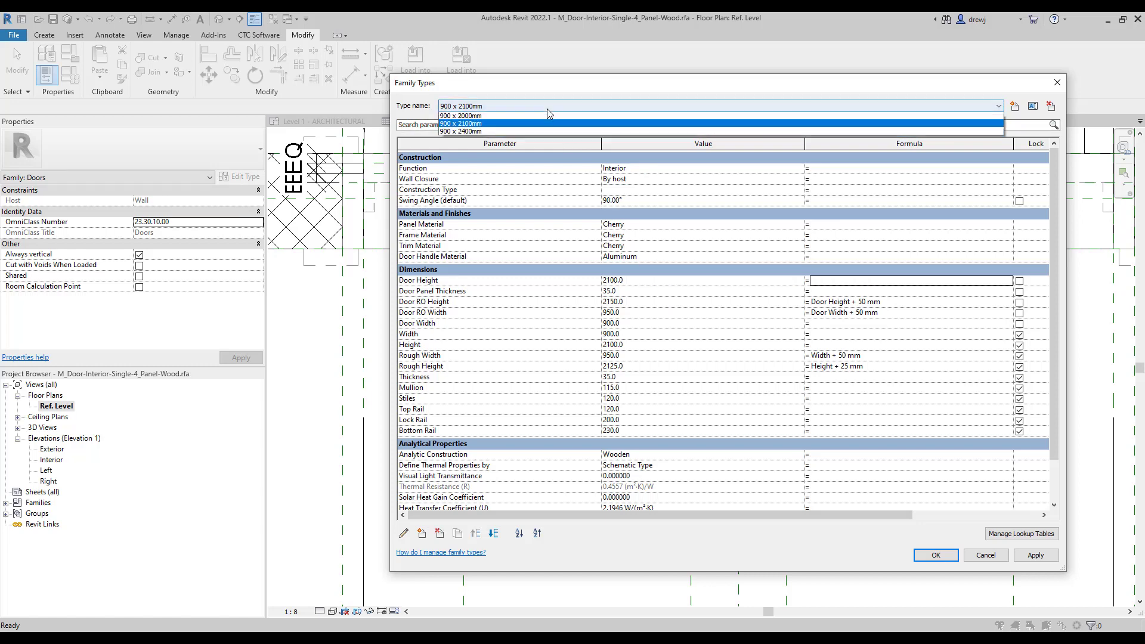
click(546, 115)
click(643, 282)
text(20)
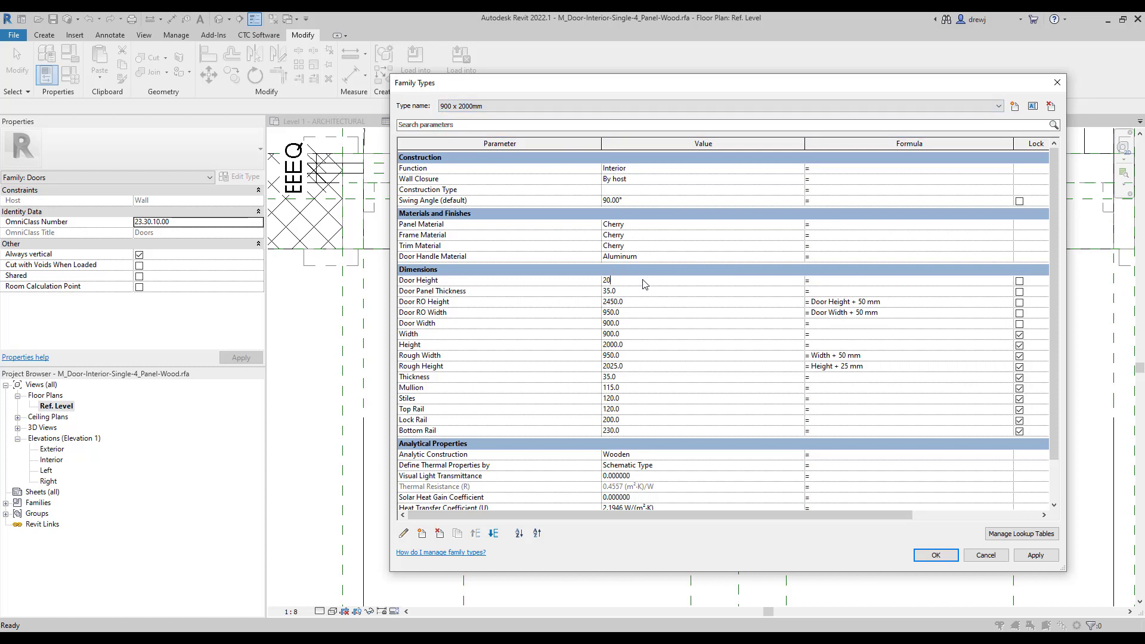
text(00)
key(Tab)
click(936, 555)
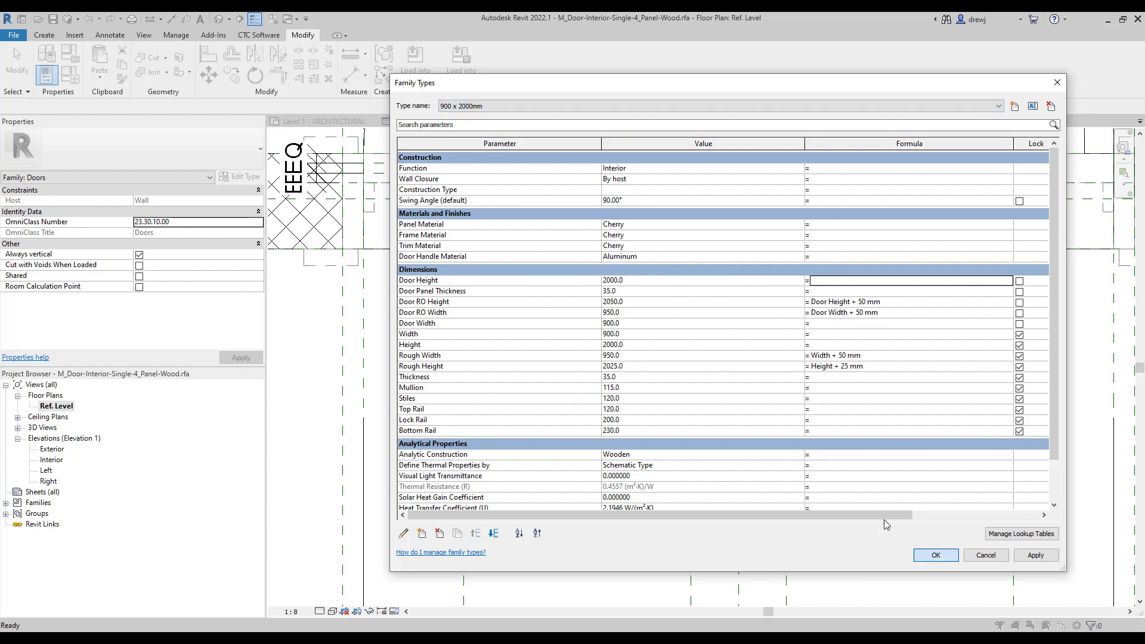
click(461, 63)
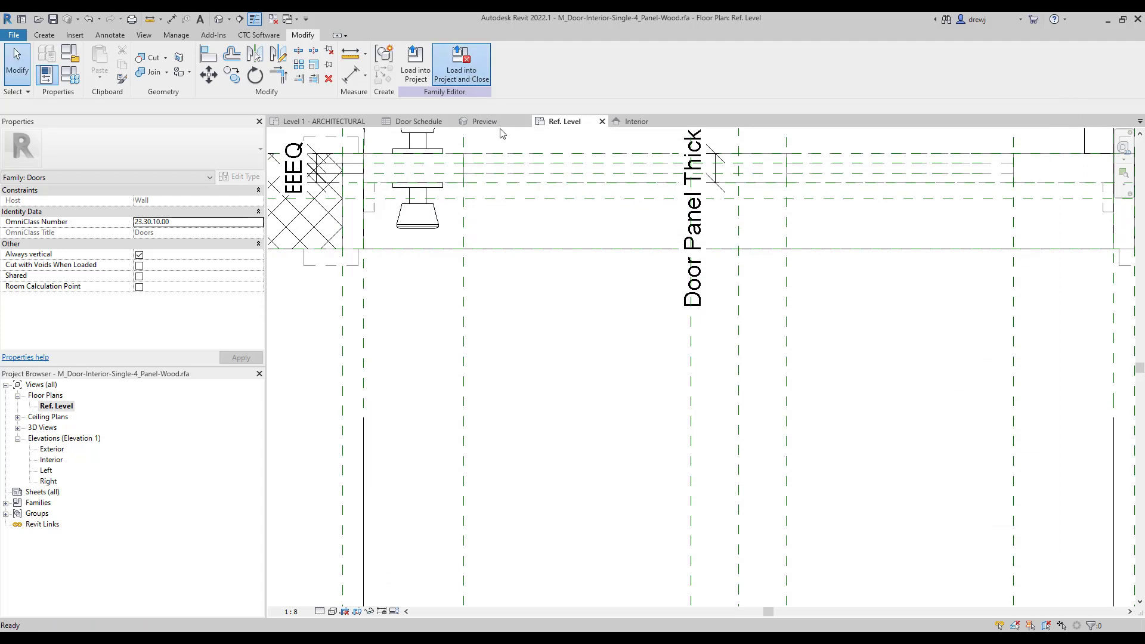
Reload the door family unsaved, overwriting the existing version and its parameter values.
click(598, 335)
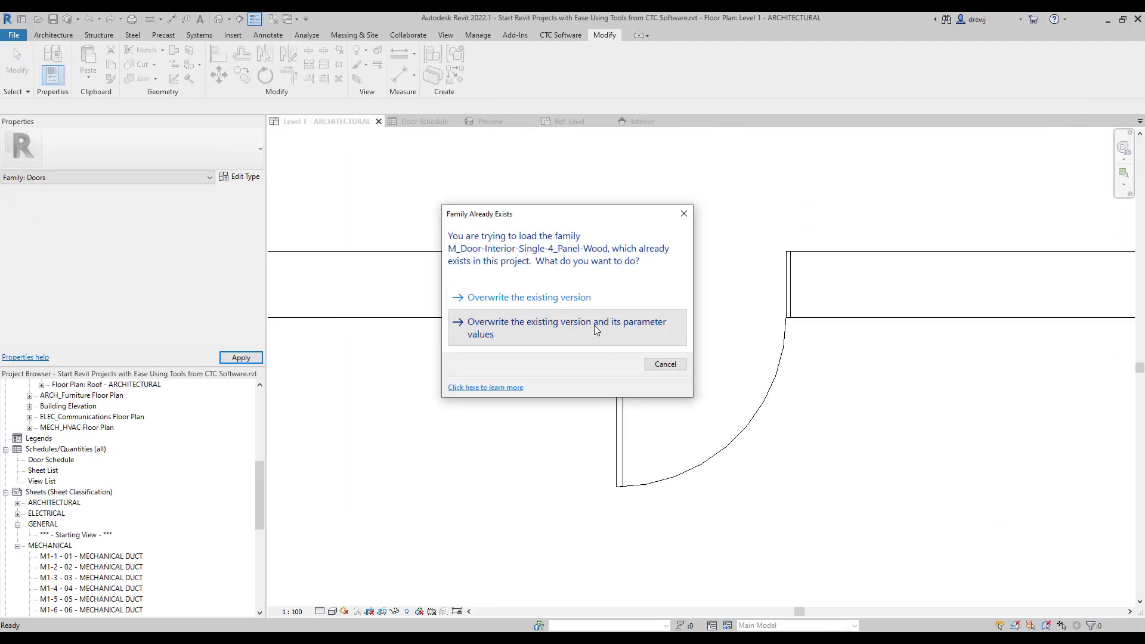
click(595, 327)
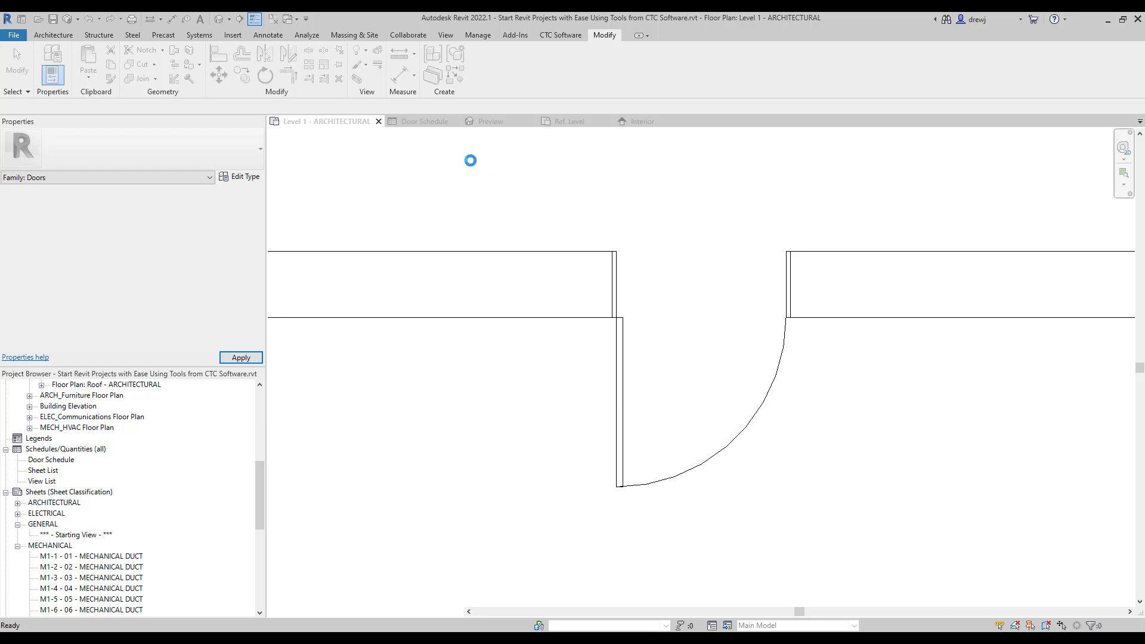
In the Door Schedule, set the interior door to M_Door-Interior-Single-4_Panel-Wood: 900 x 2100mm.
click(438, 122)
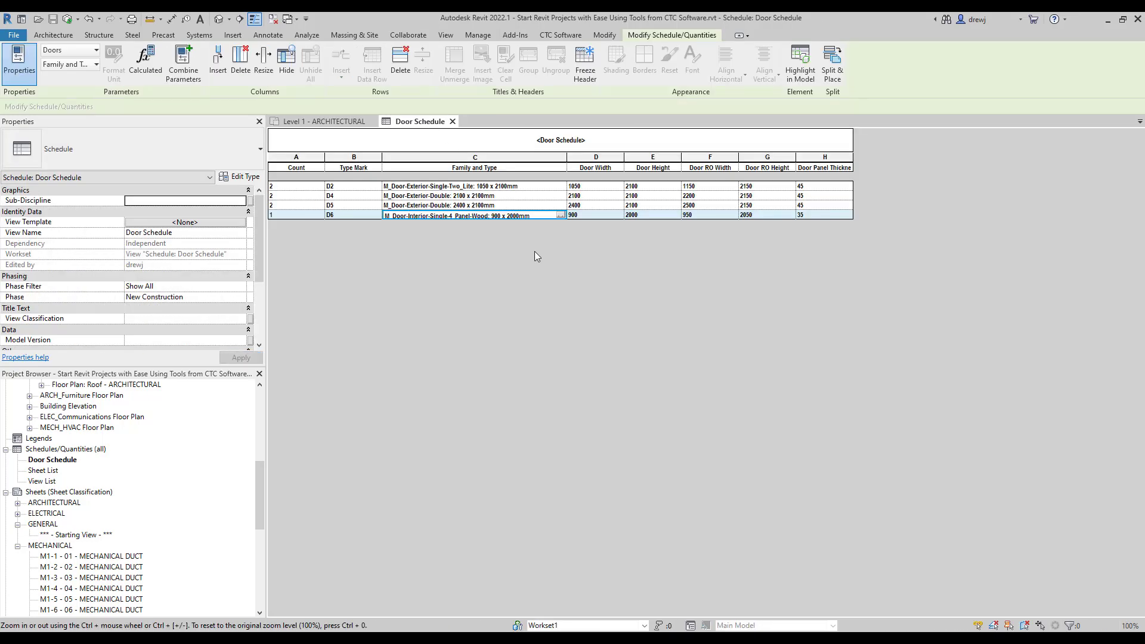
click(558, 213)
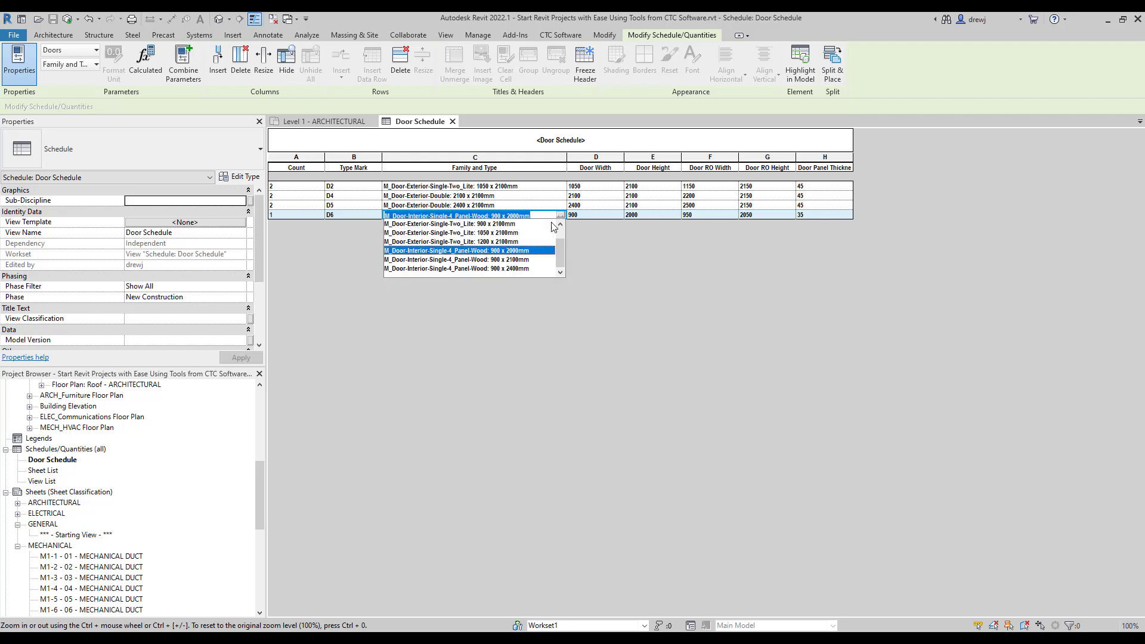
click(513, 259)
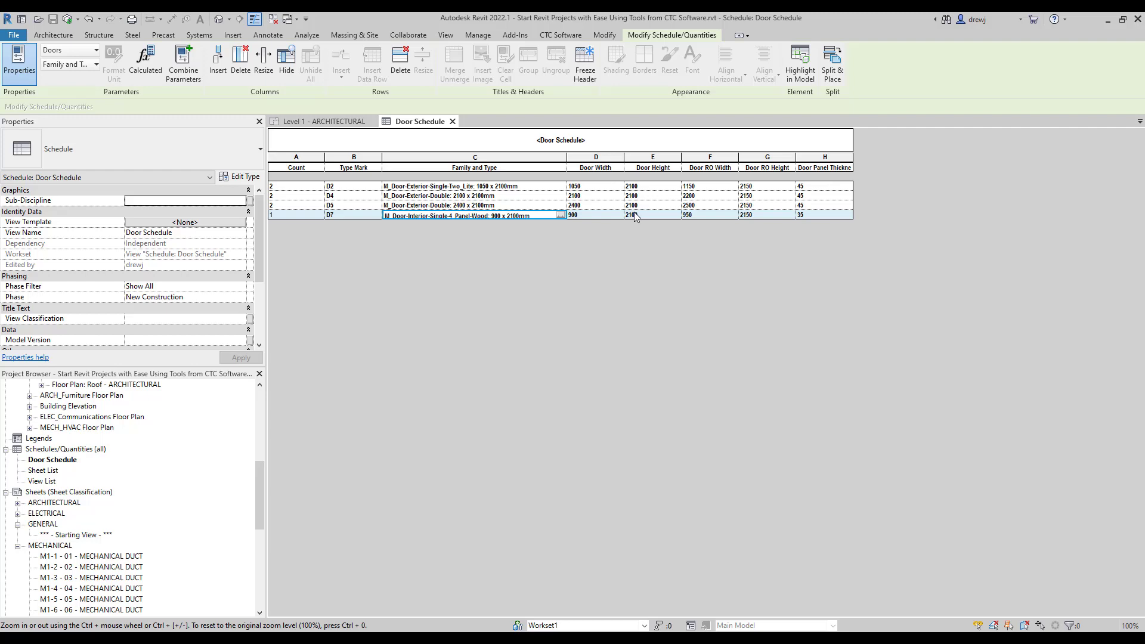